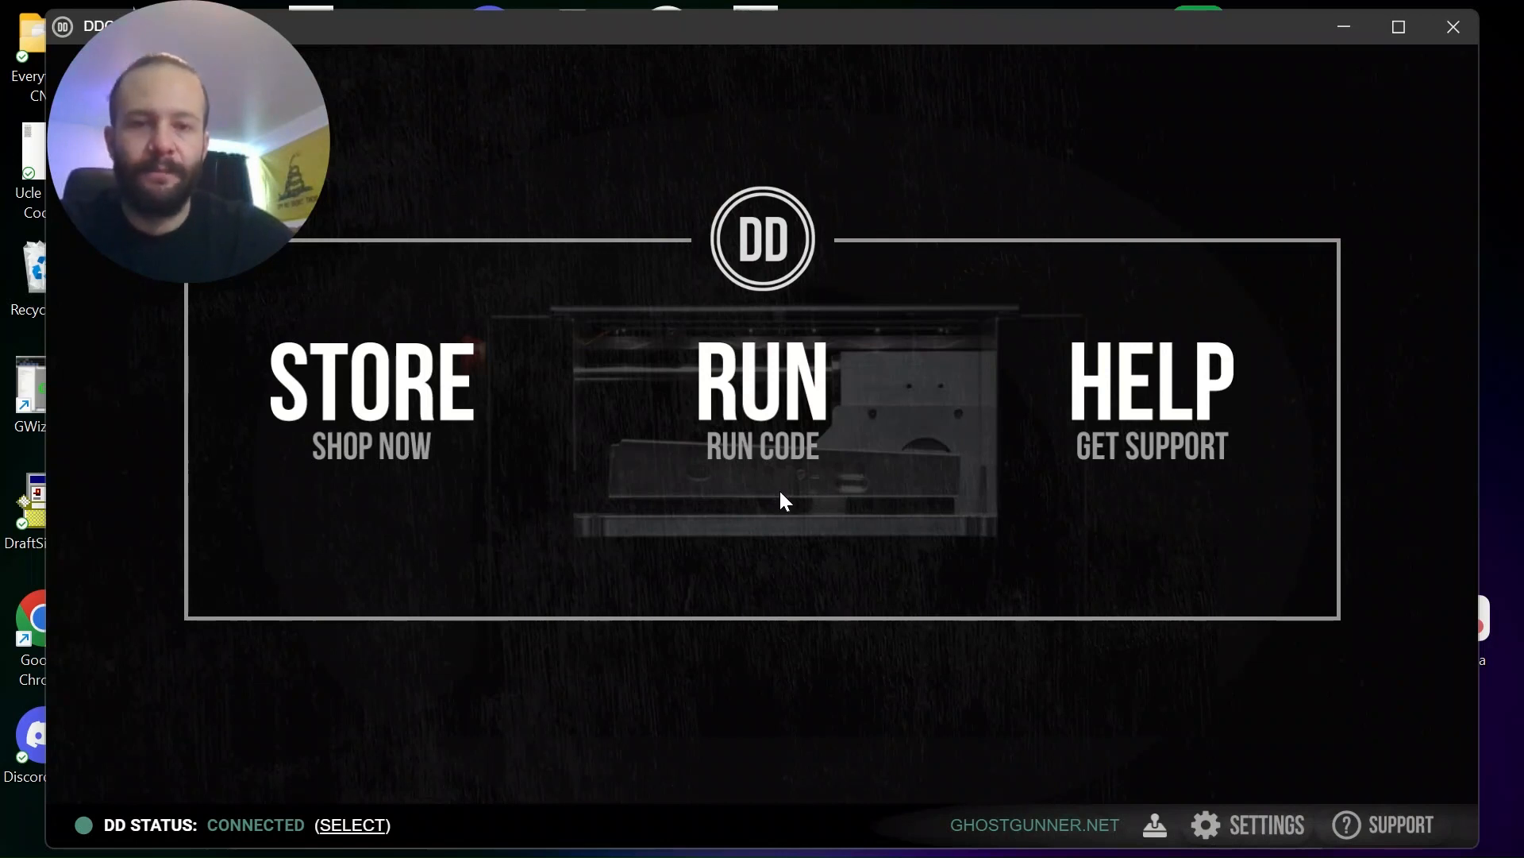
Load the alpha5 DD file from the Downloads folder to run its code.
click(758, 401)
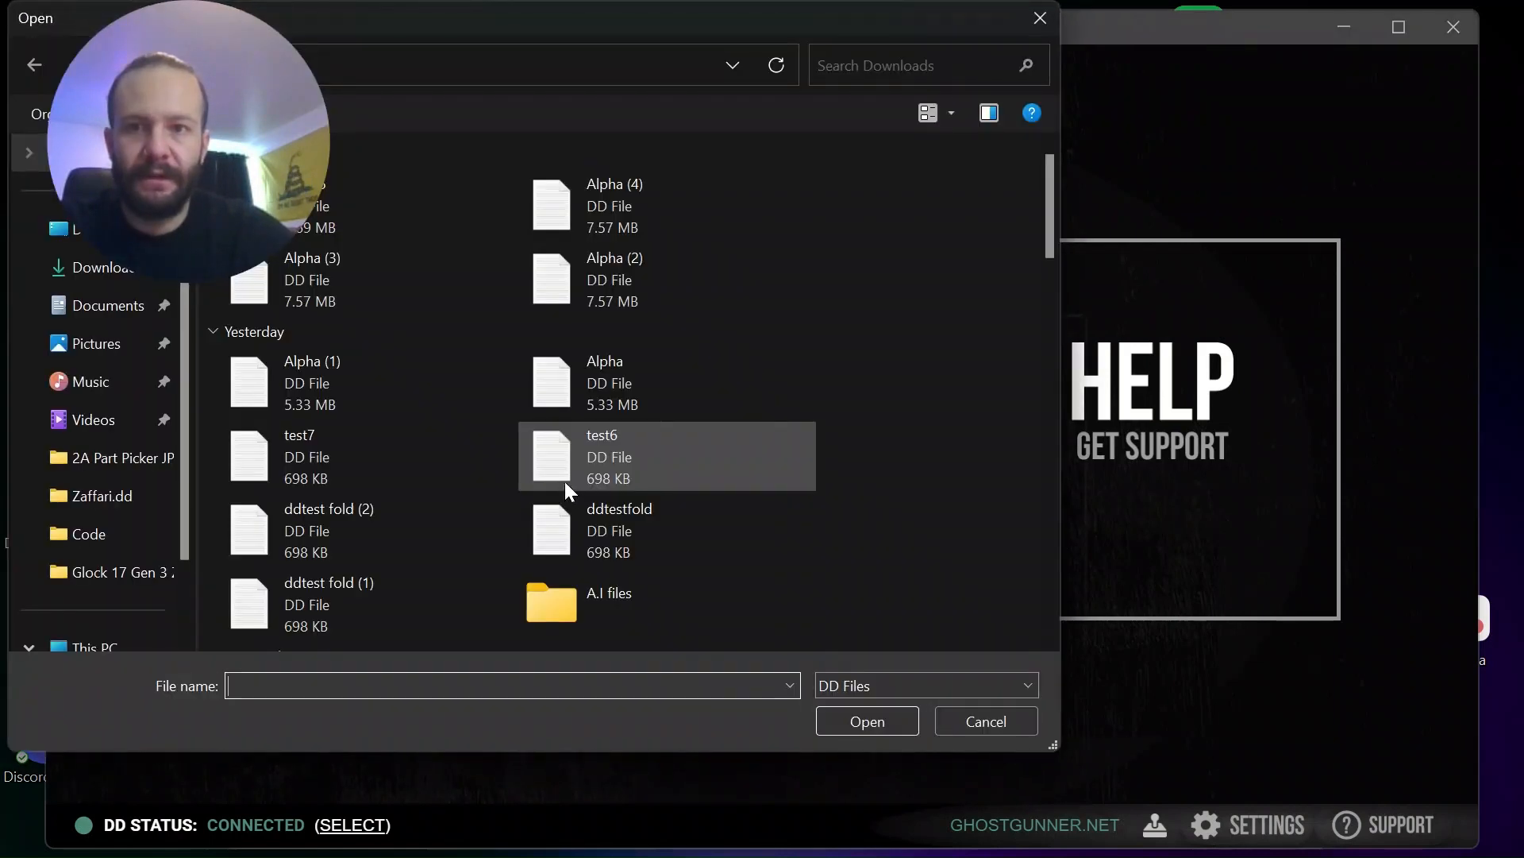
drag(392, 24, 736, 103)
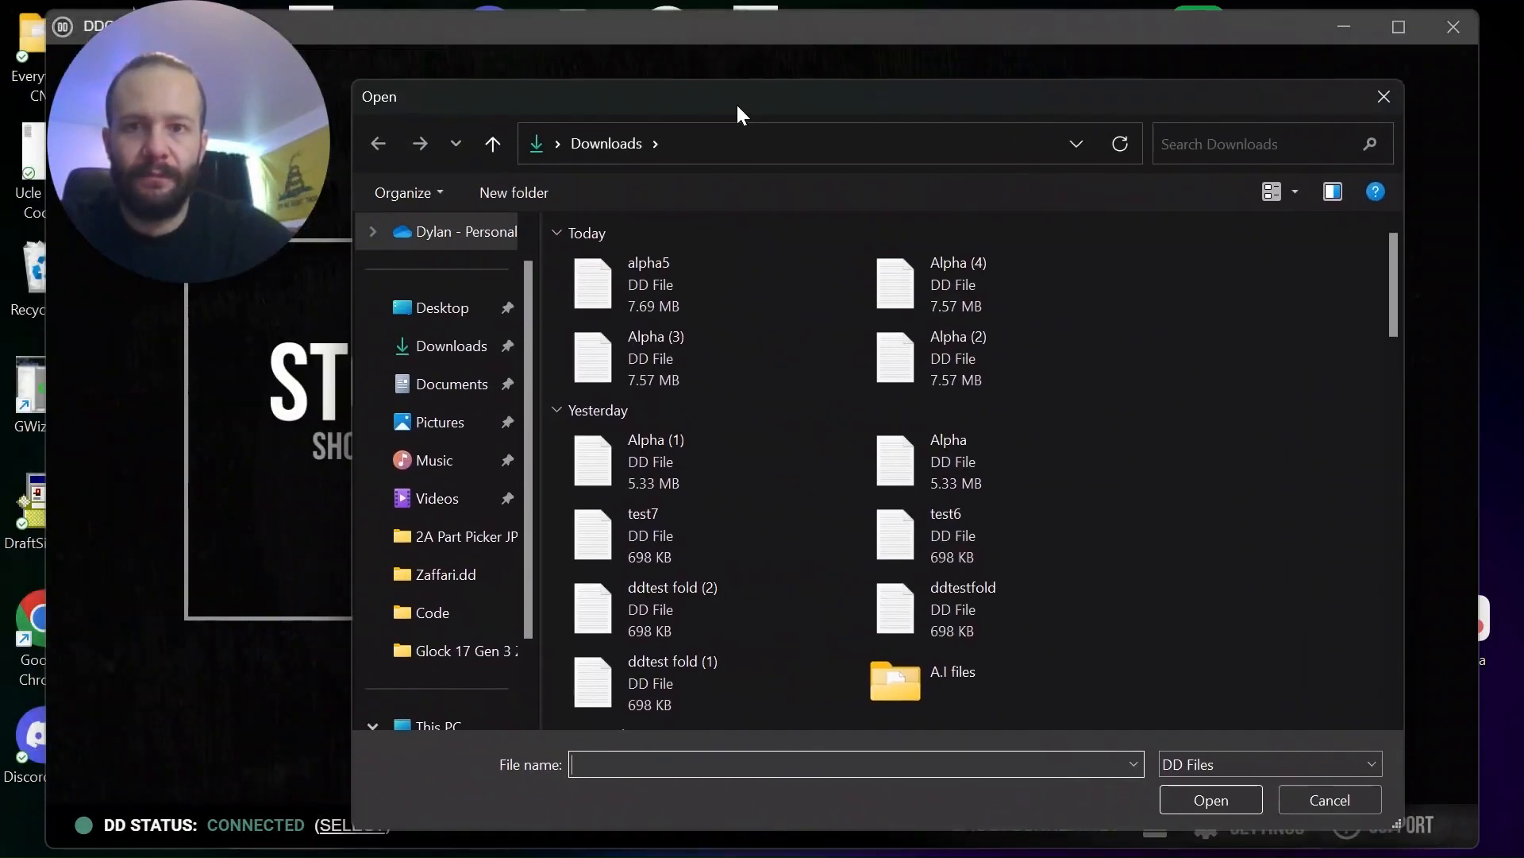
click(616, 292)
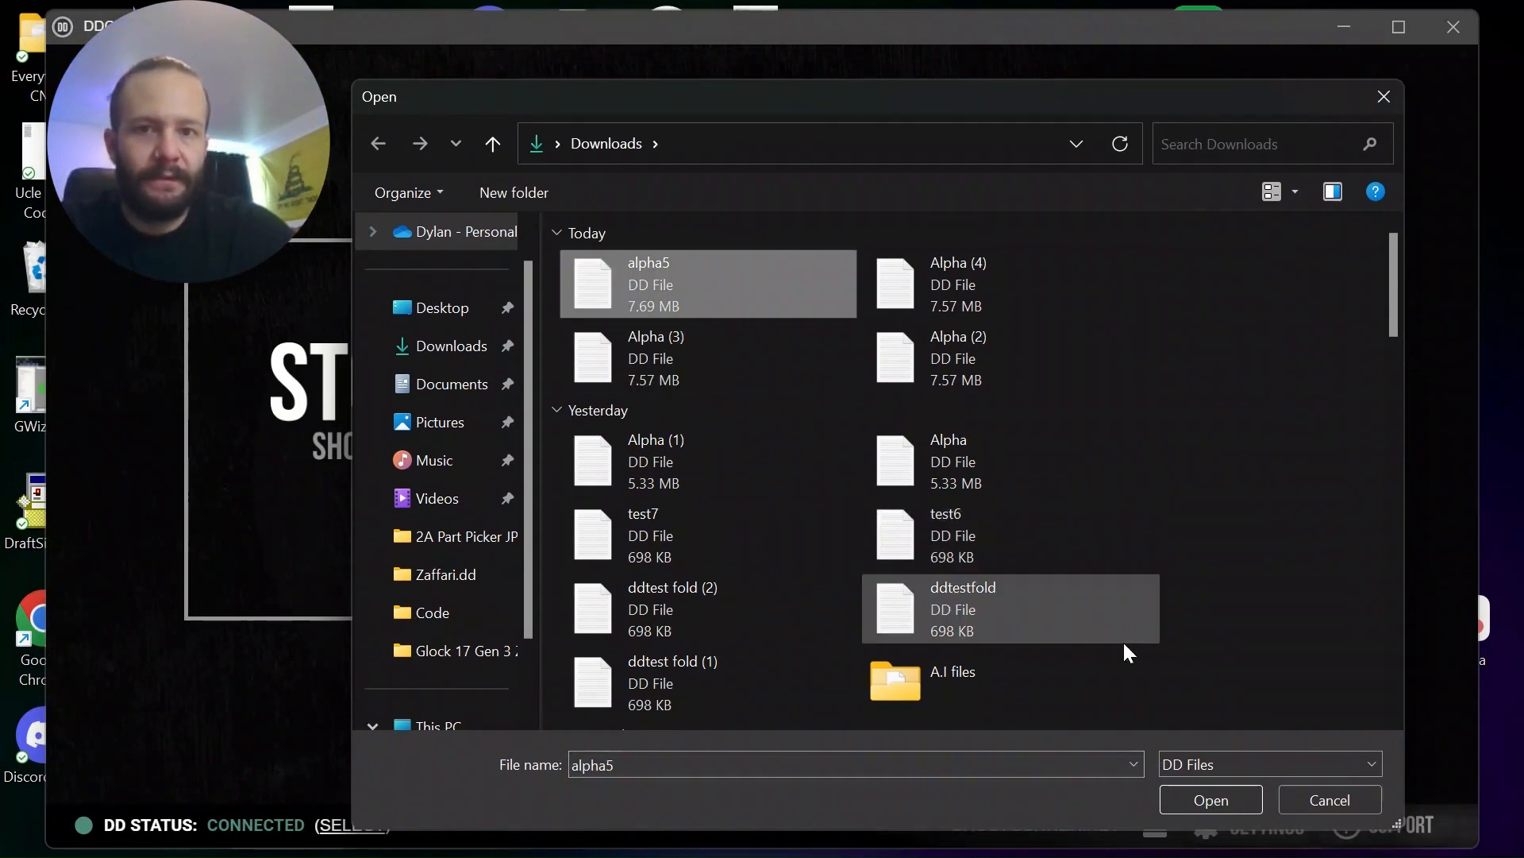
click(1201, 799)
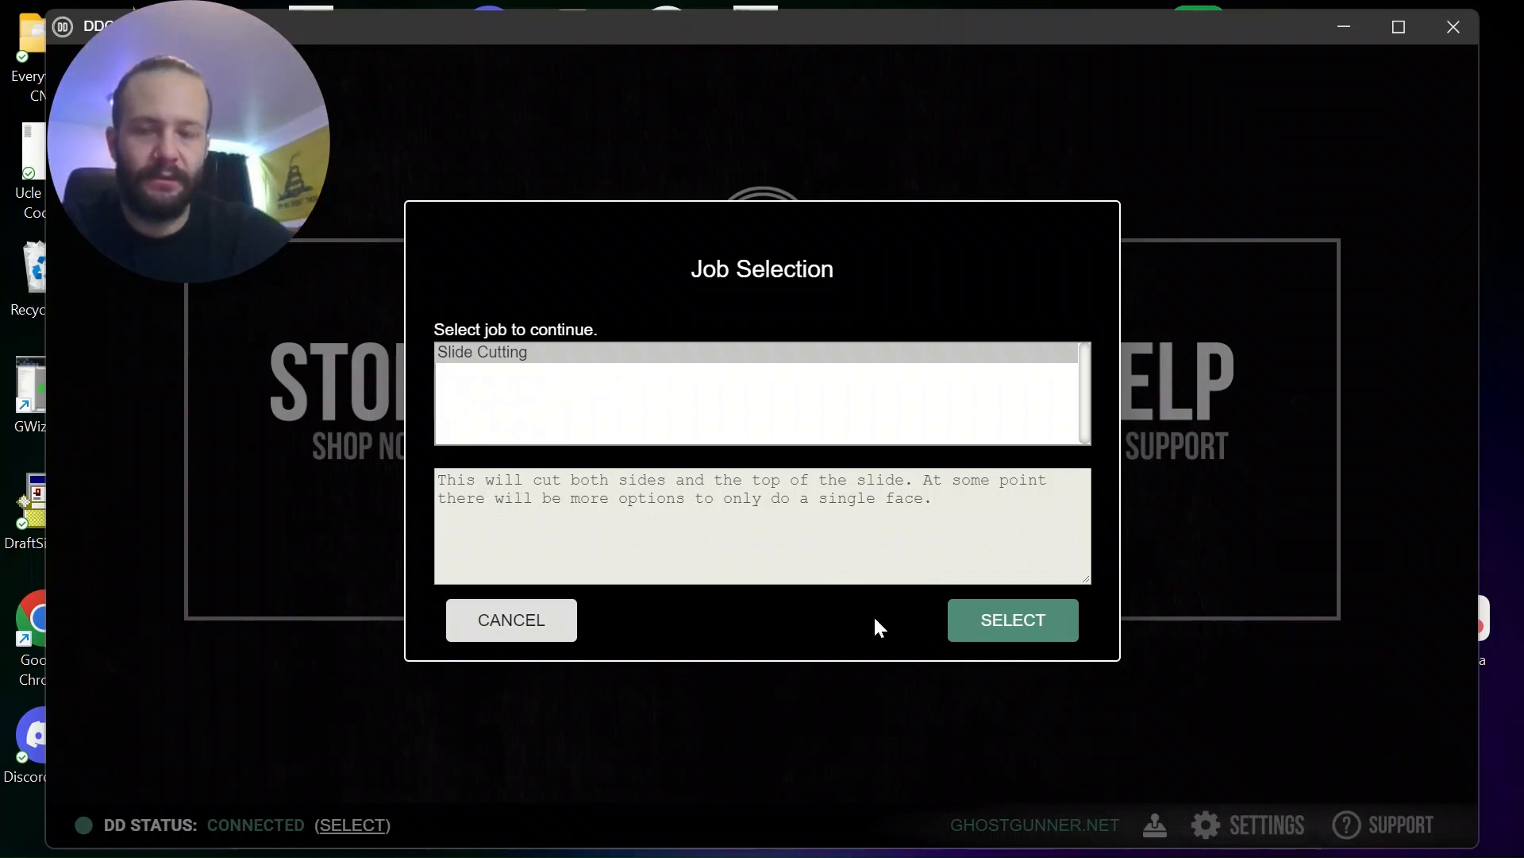
Select the Slide Cutting job and reset the machine's stored work coordinates.
click(1006, 634)
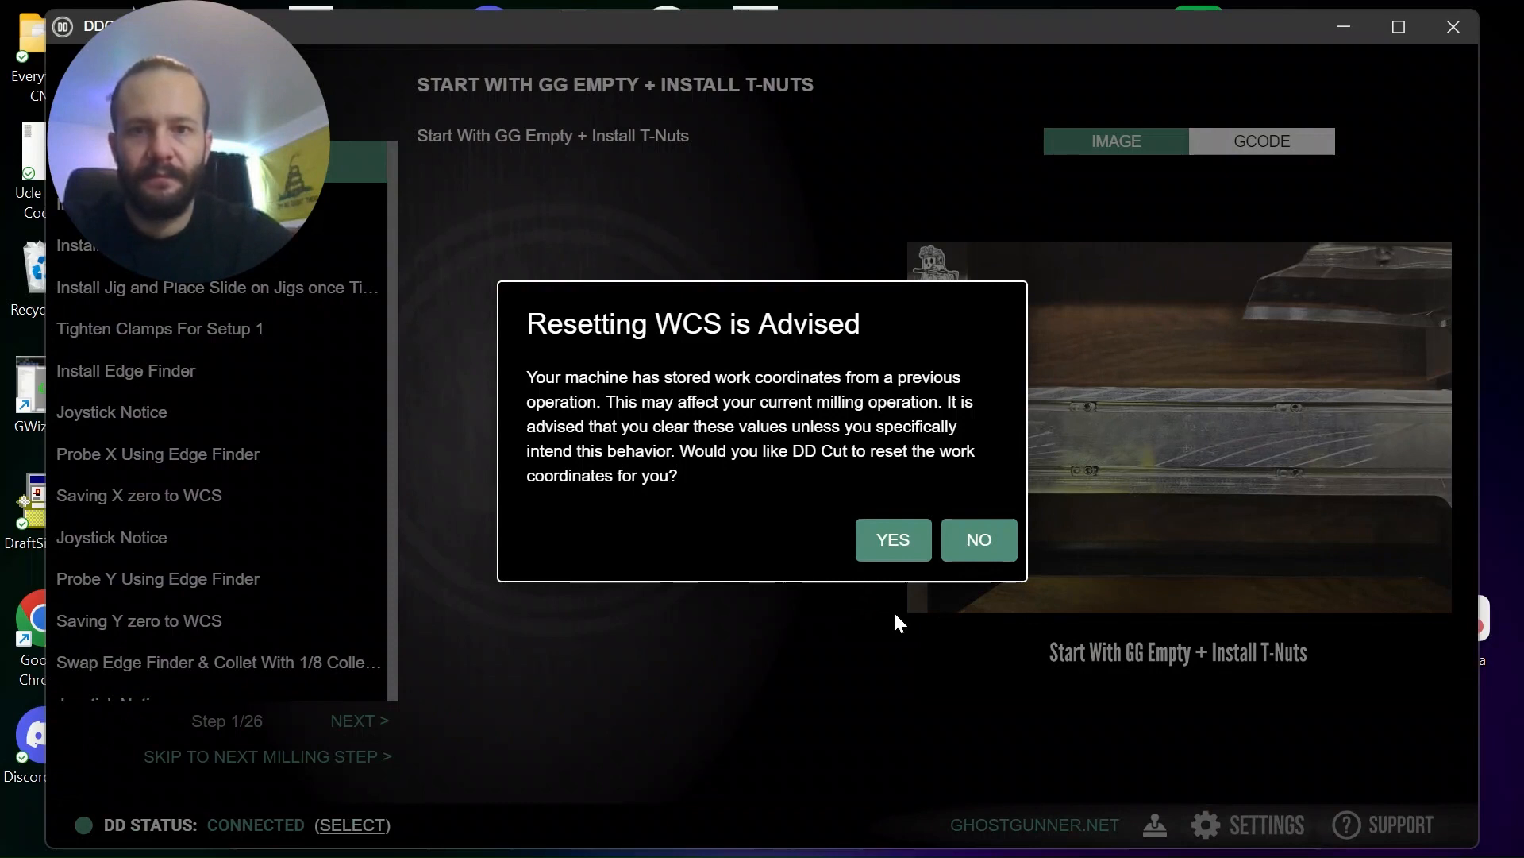
click(891, 544)
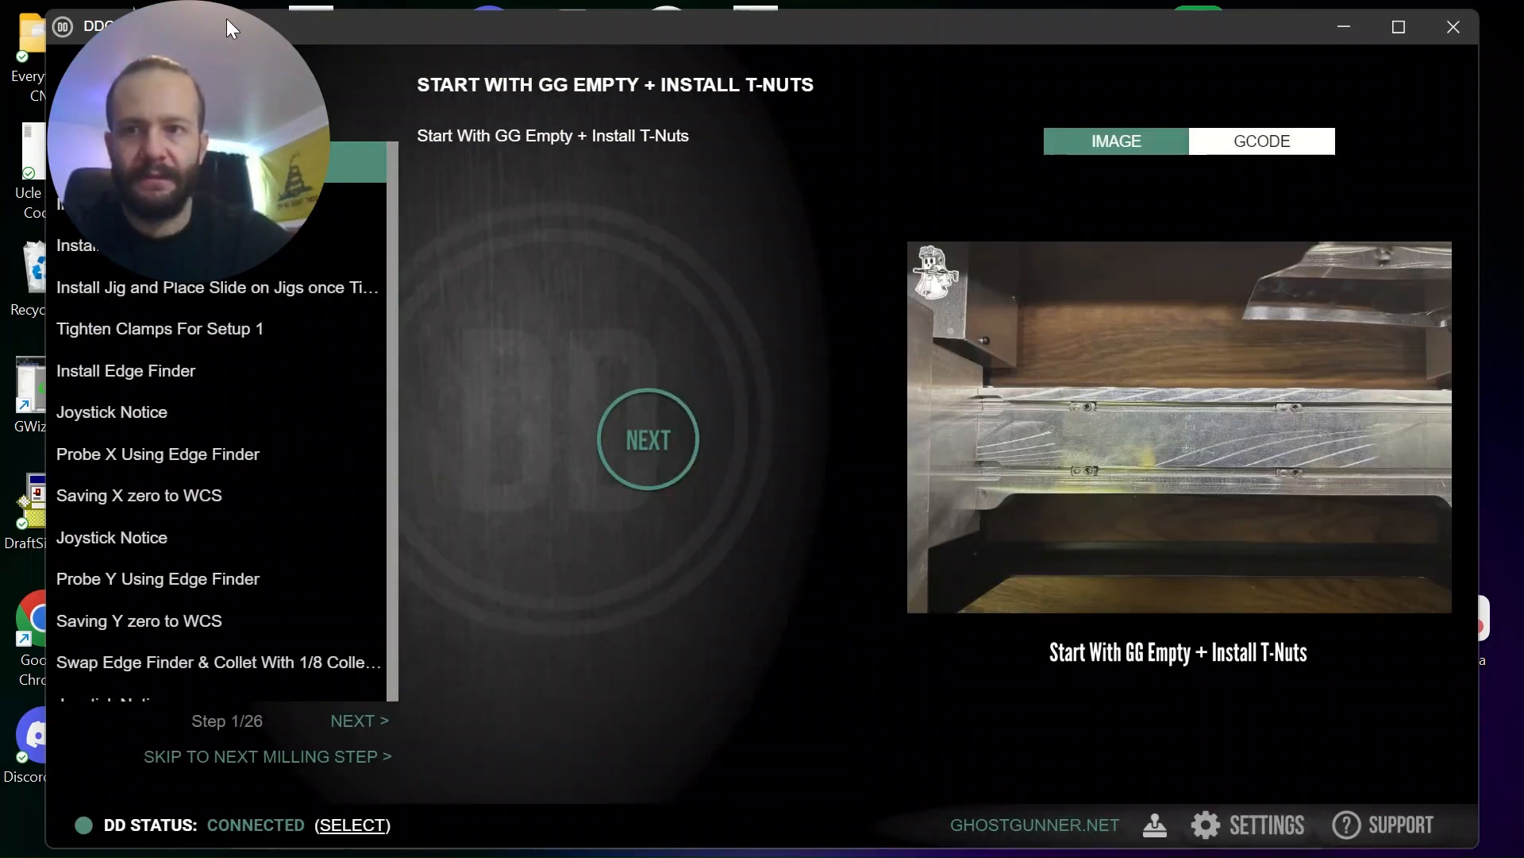
drag(227, 17, 1432, 625)
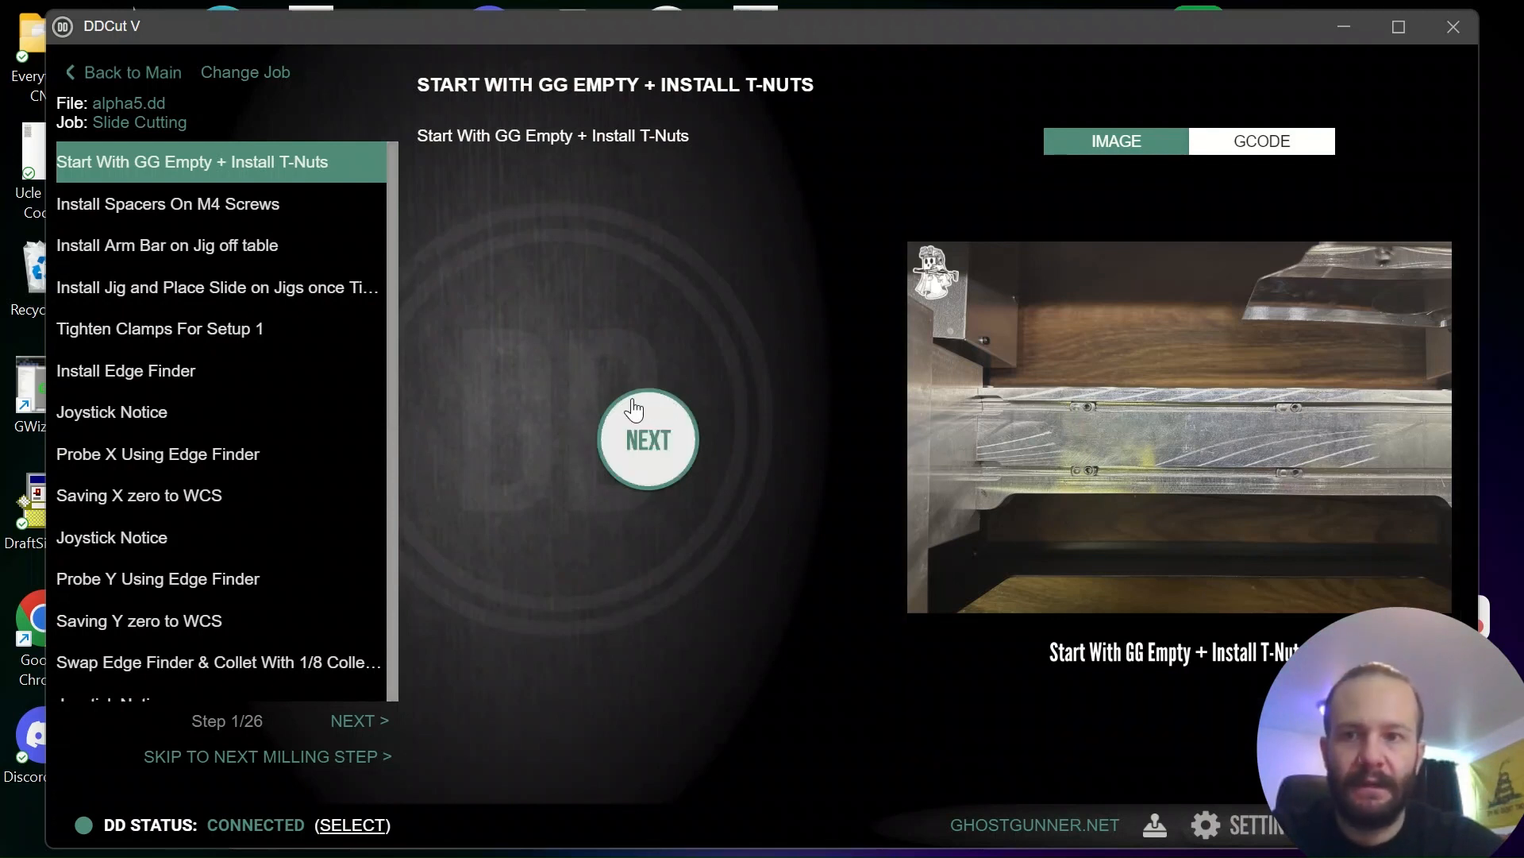
Advance the job through the T-nut, spacer, arm bar, jig and clamp instructions to Install Edge Finder.
click(629, 437)
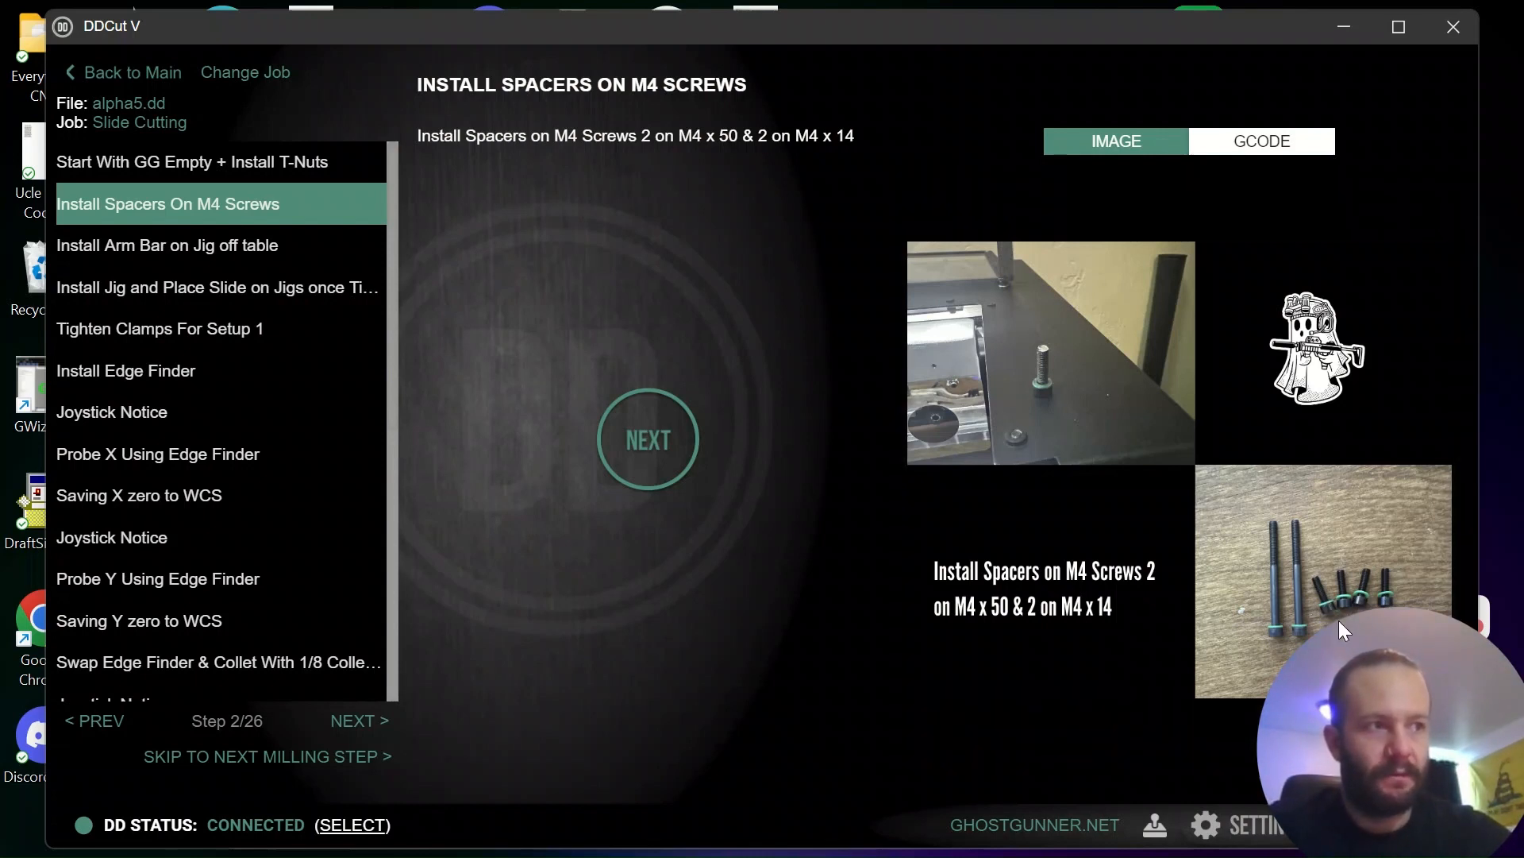
click(635, 460)
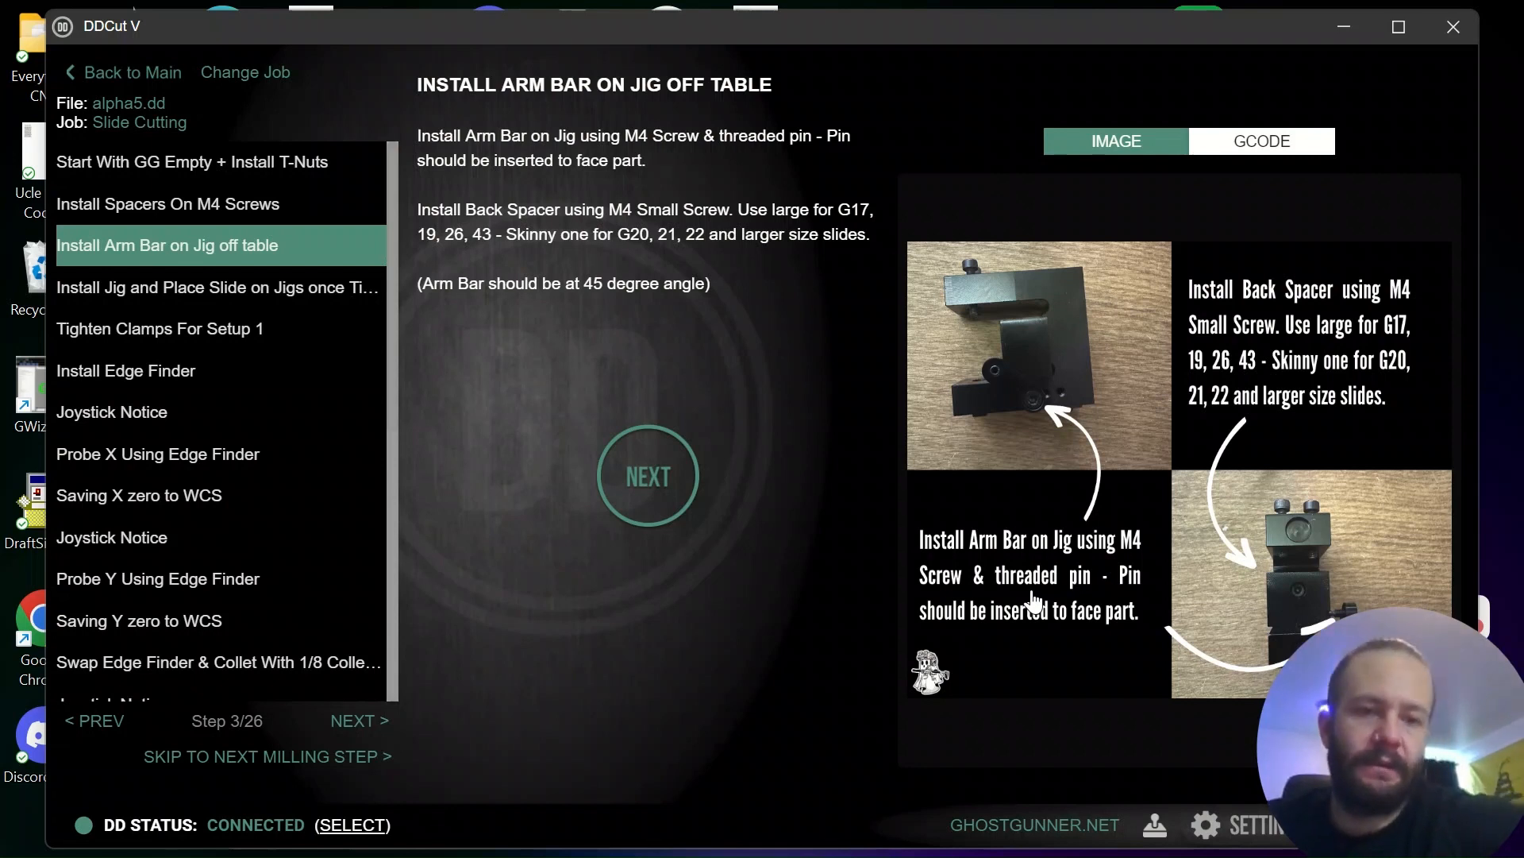
click(649, 492)
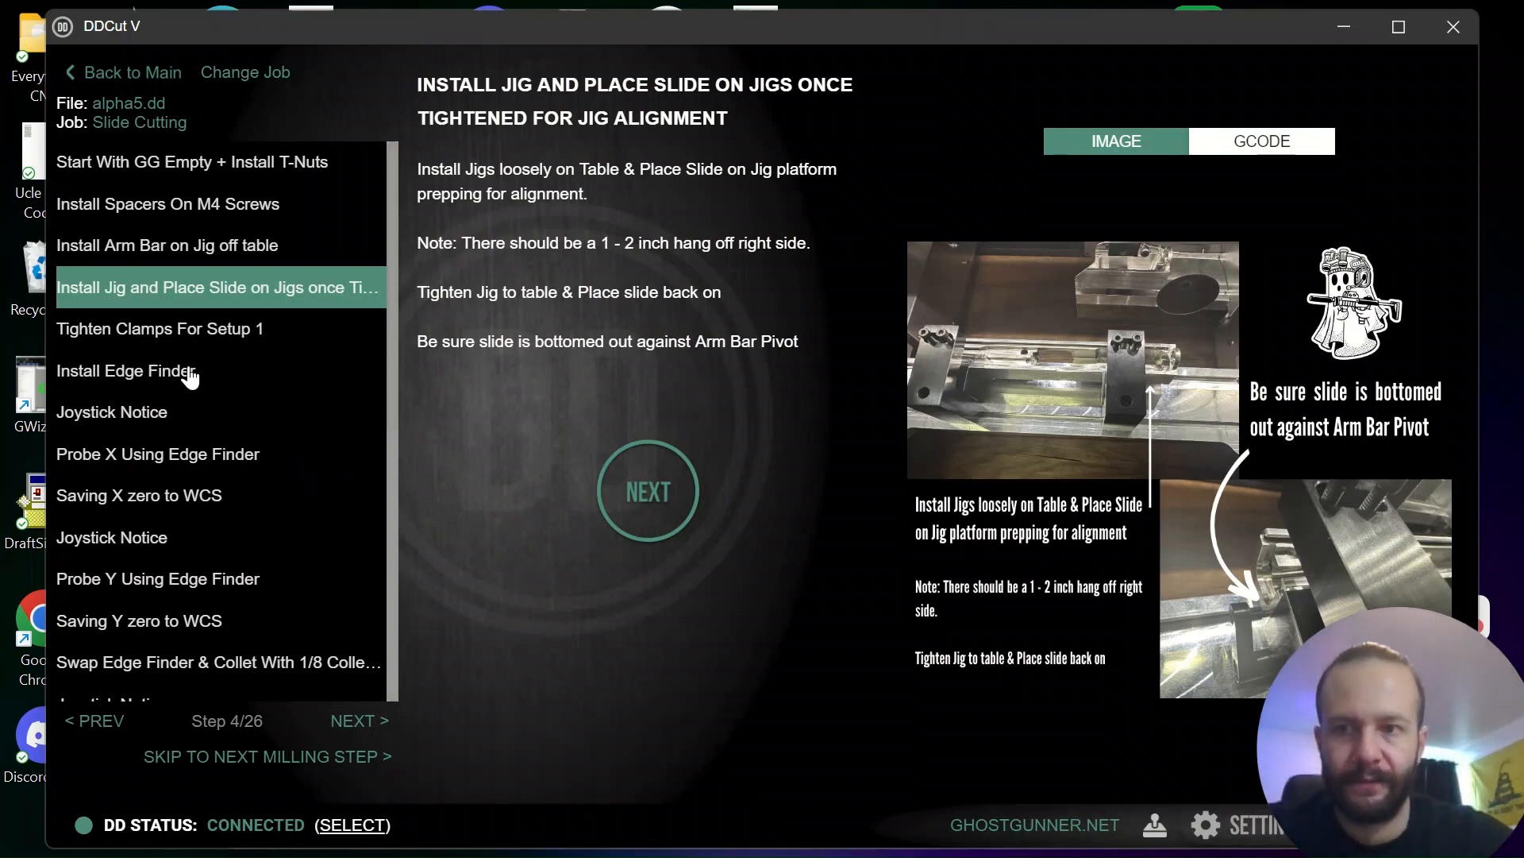
click(649, 516)
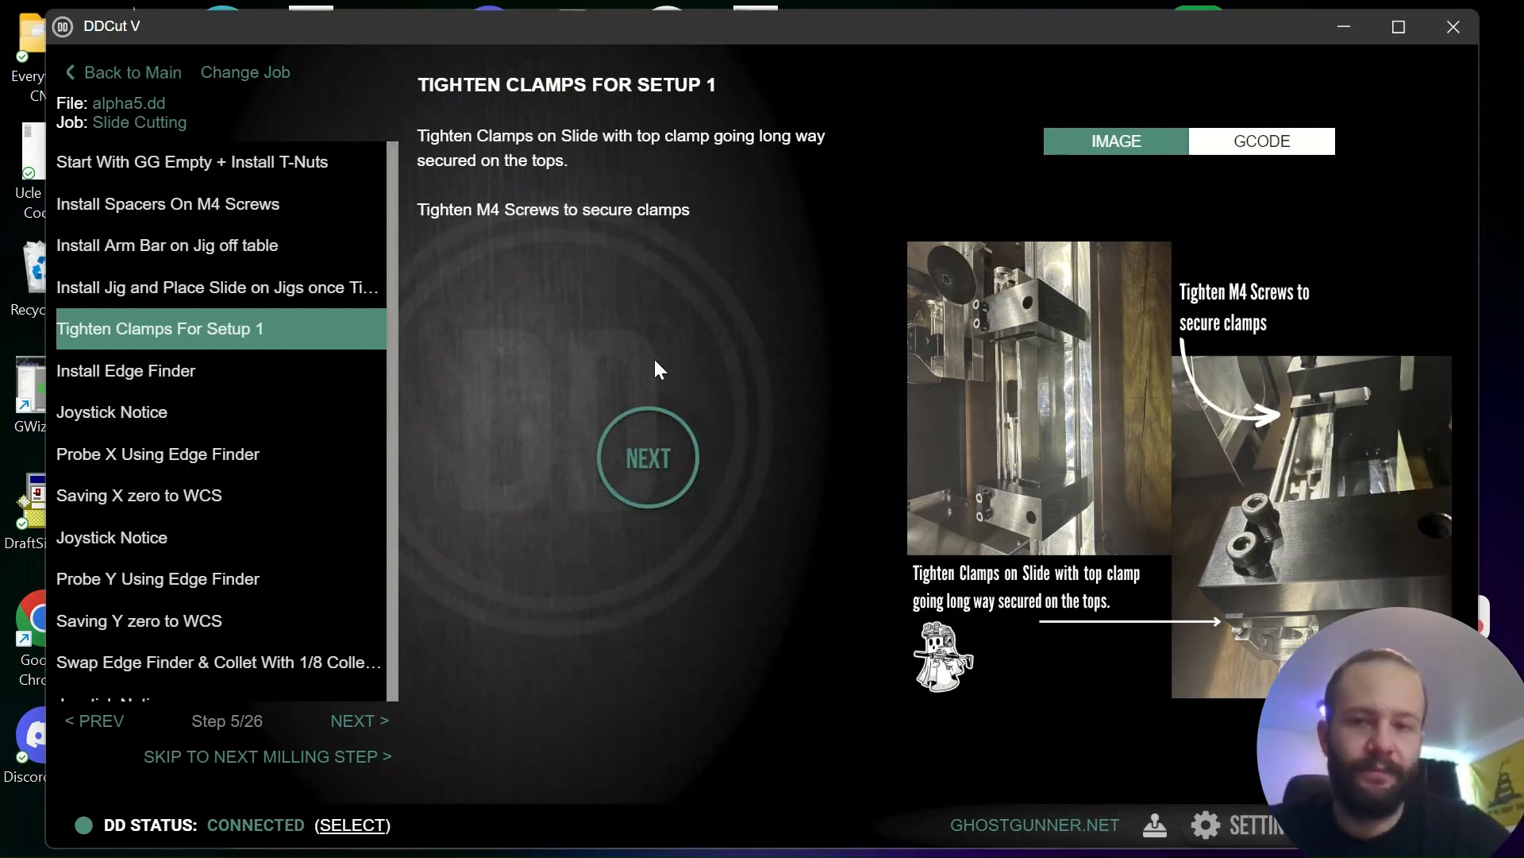
click(658, 469)
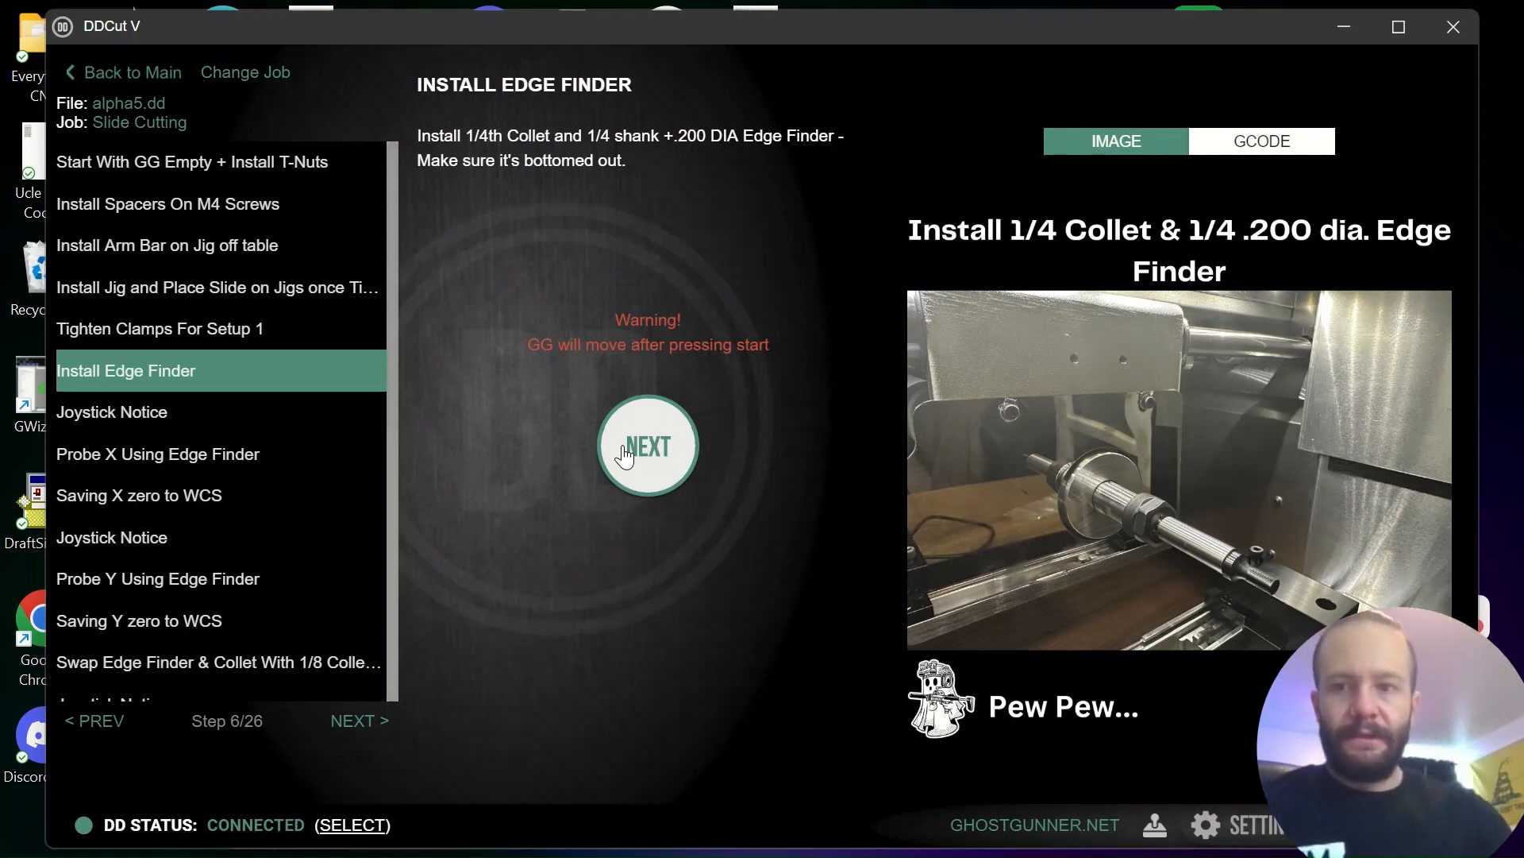
Run the Install Edge Finder and Probe X Using Edge Finder steps, allowing the machine to move for each.
click(627, 451)
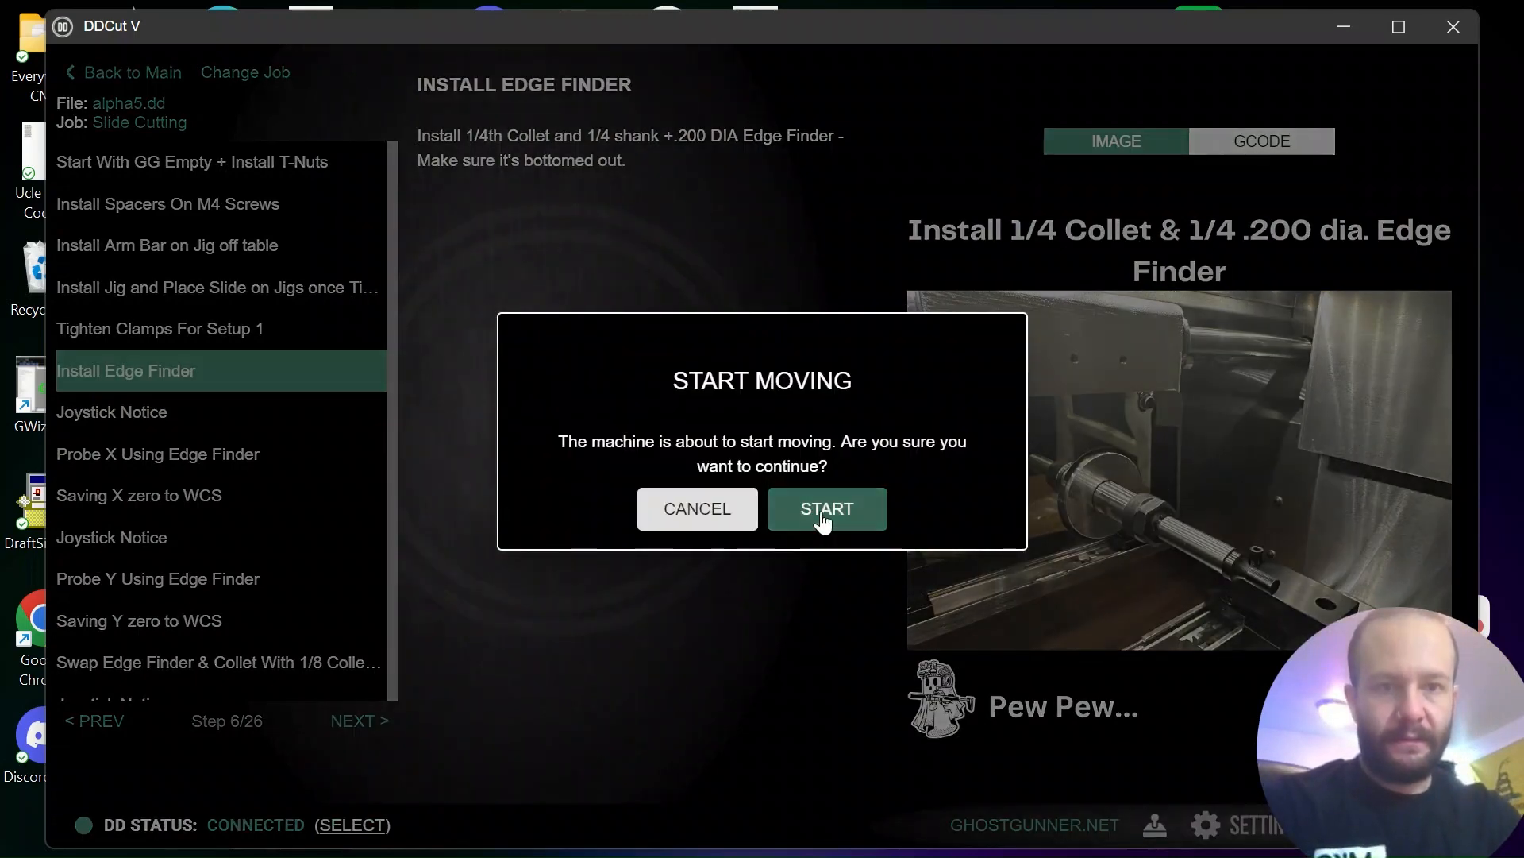
click(823, 522)
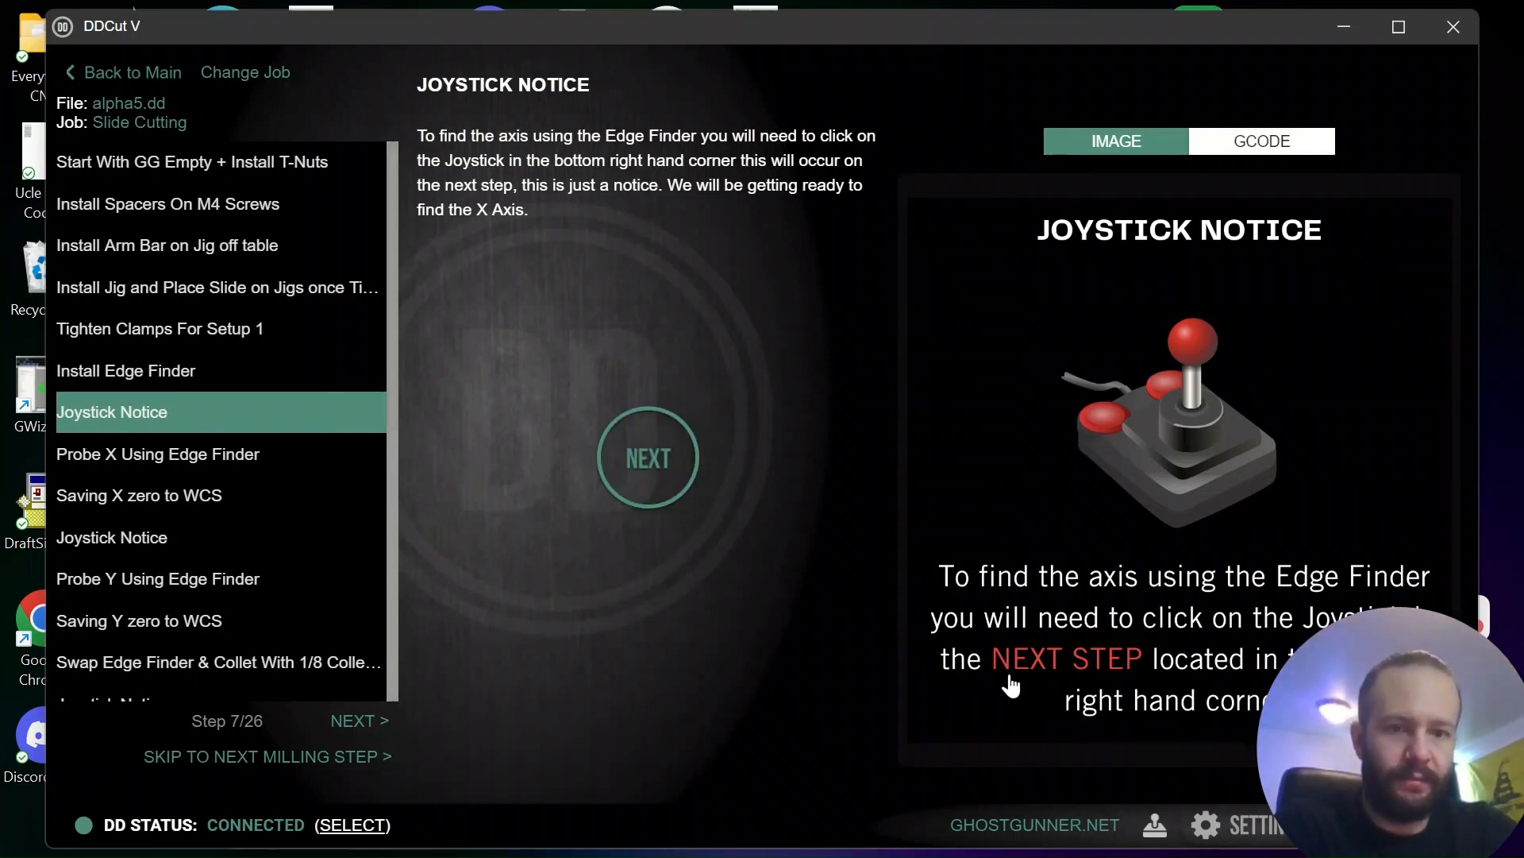
click(646, 486)
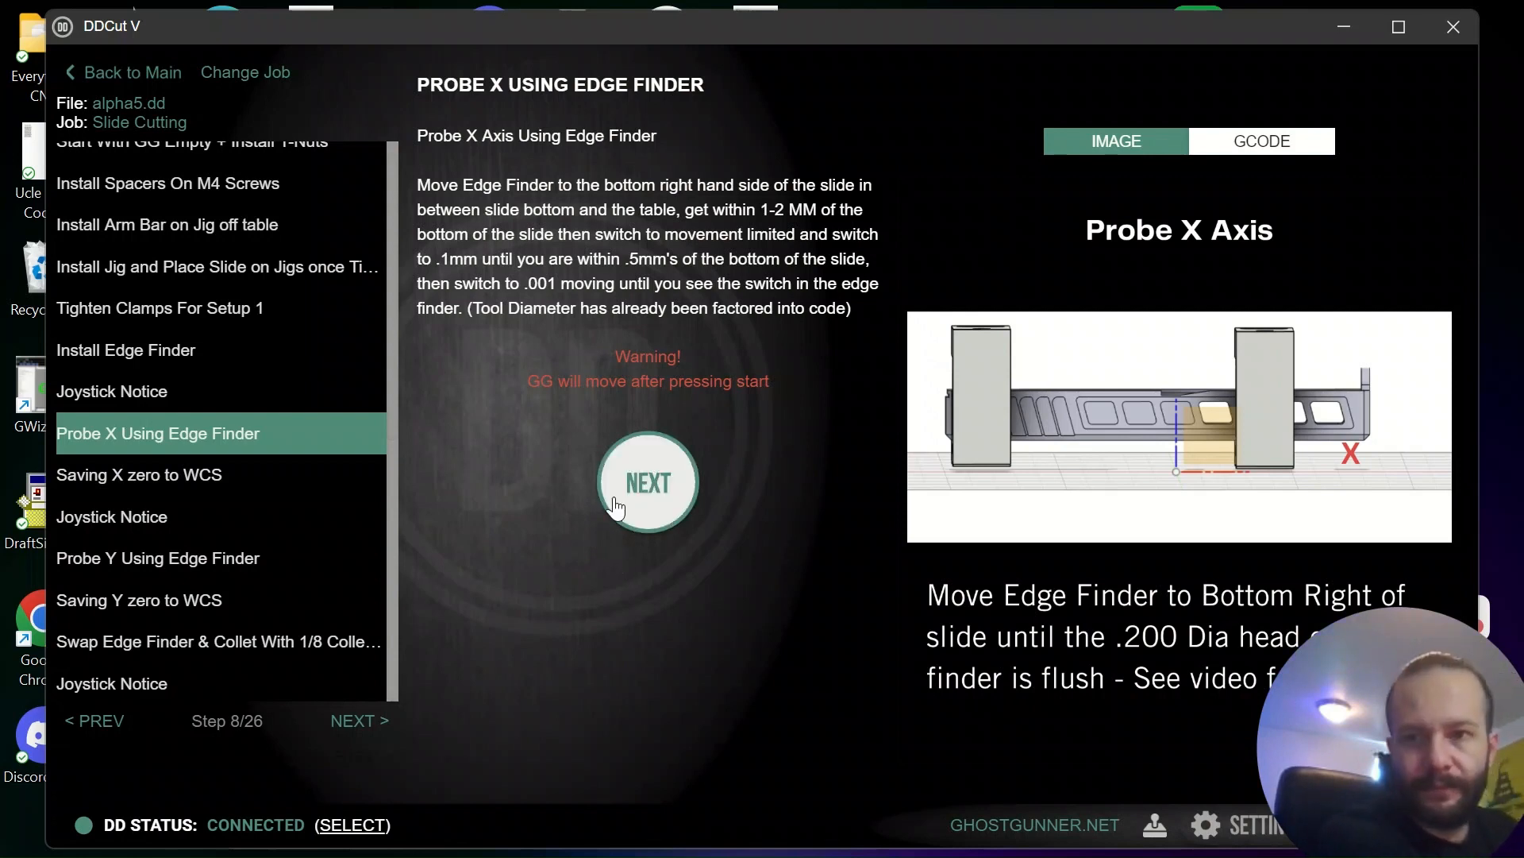
click(647, 482)
click(831, 512)
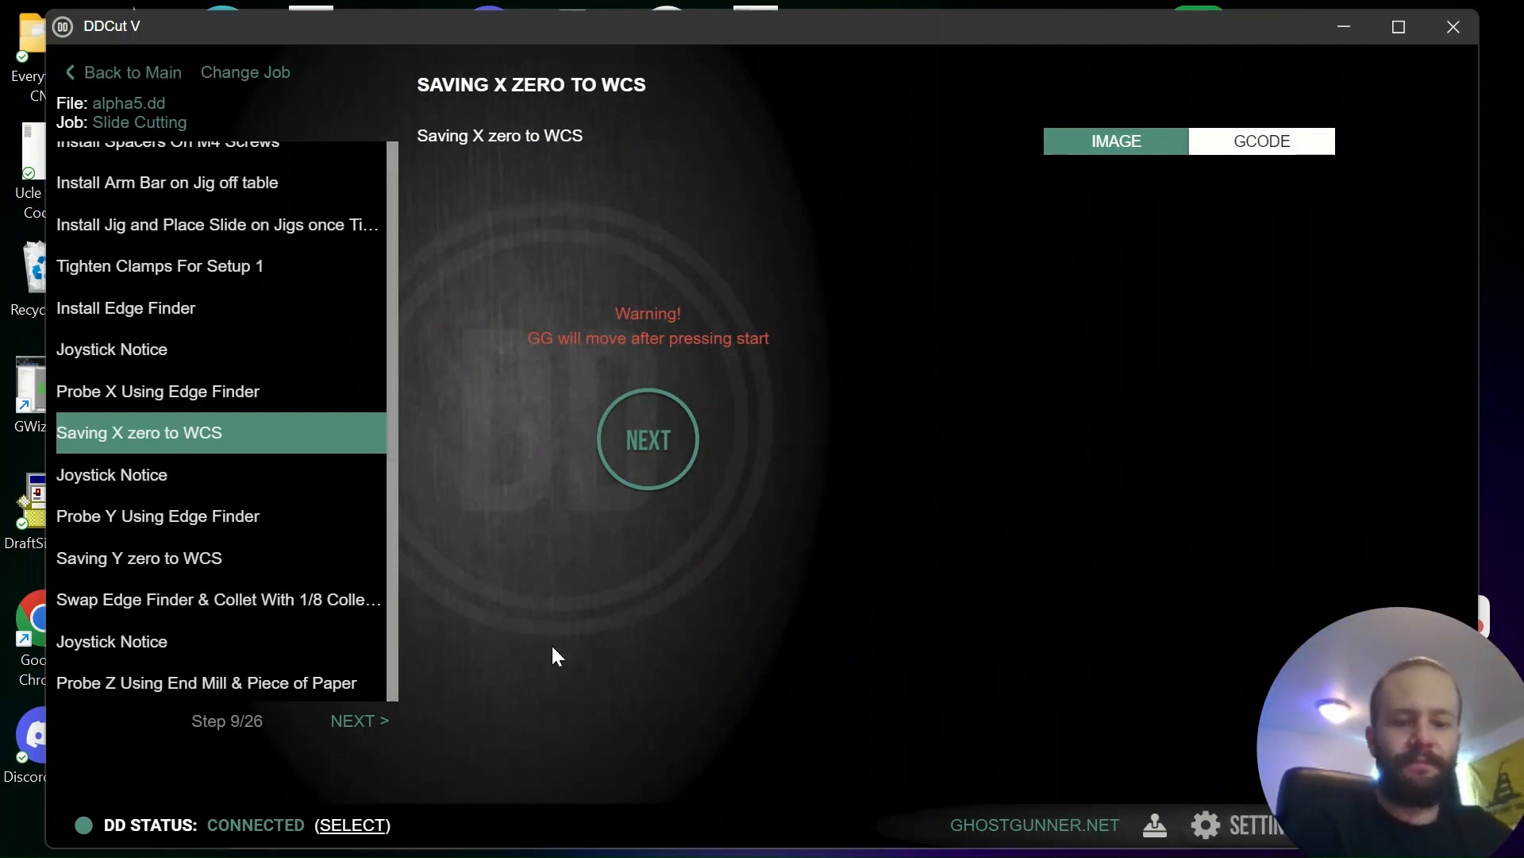
Open the manual jog controls and, in Continuous Motion mode, jog the X axis to about -83.17 mm.
click(1153, 830)
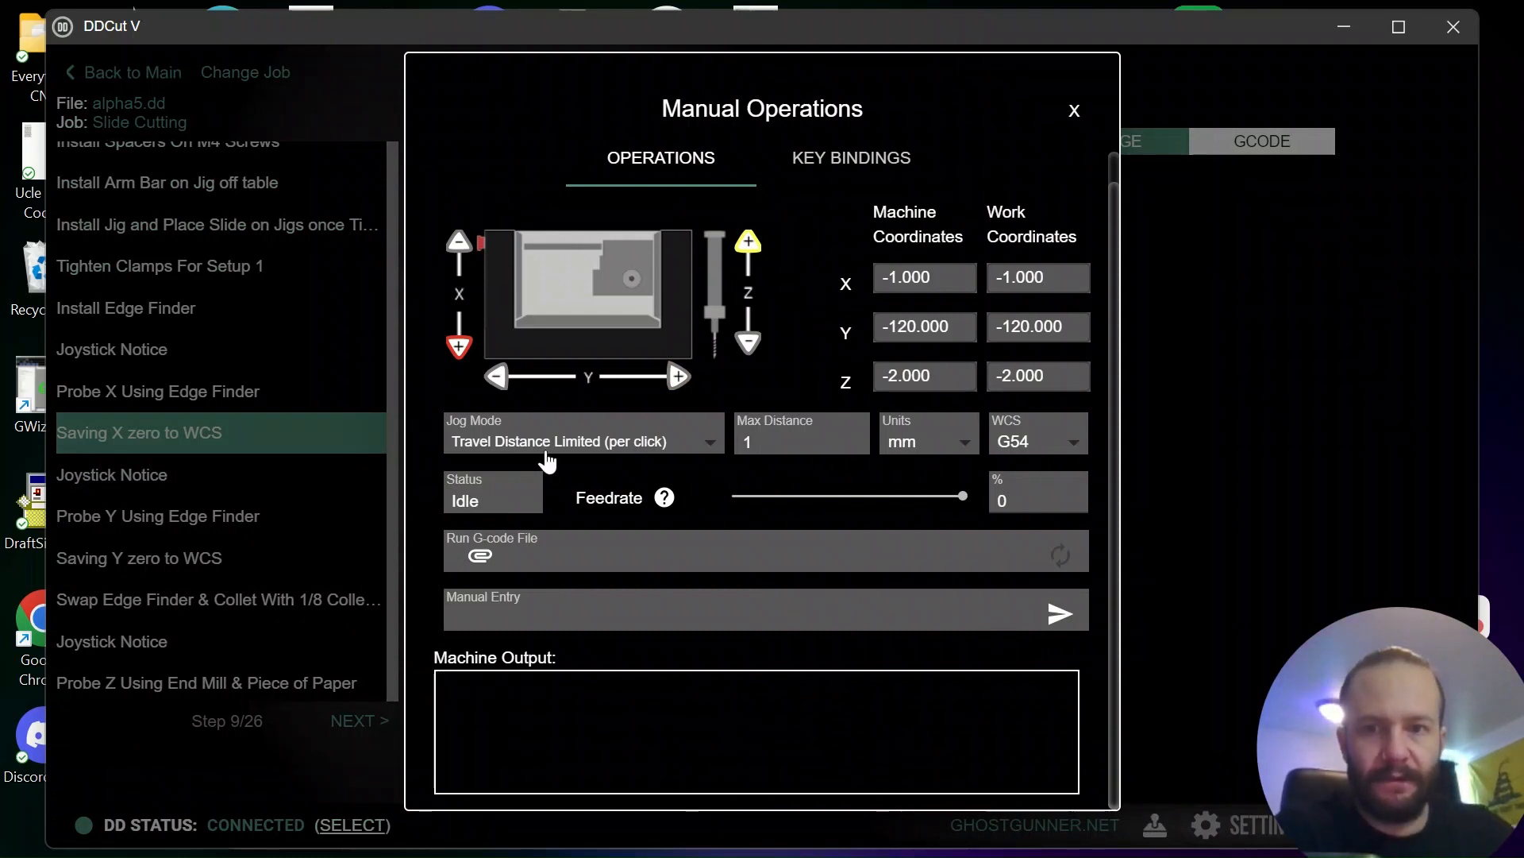
click(544, 442)
click(540, 405)
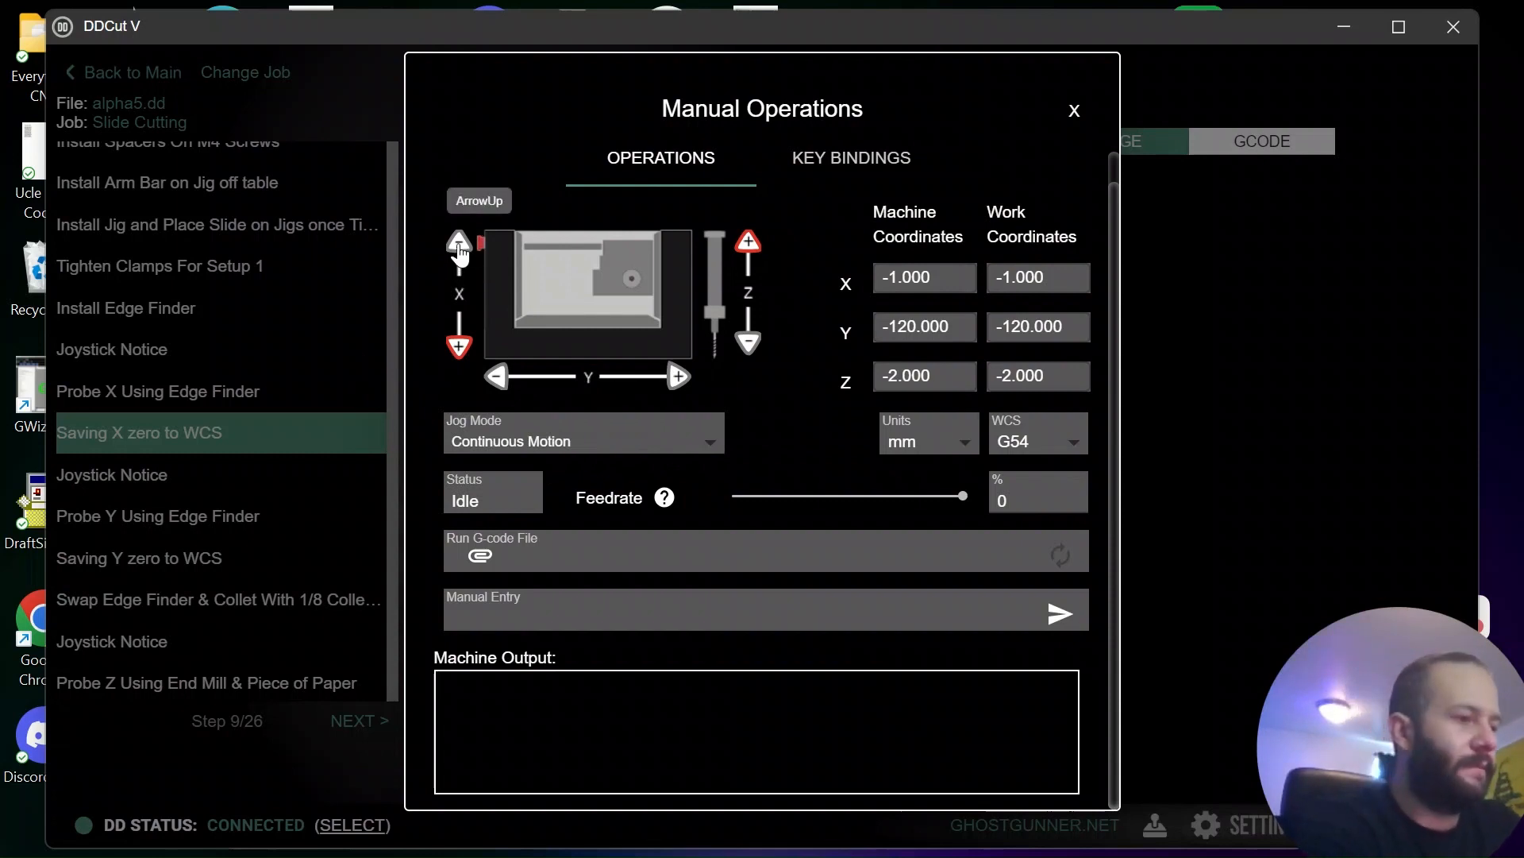
click(459, 244)
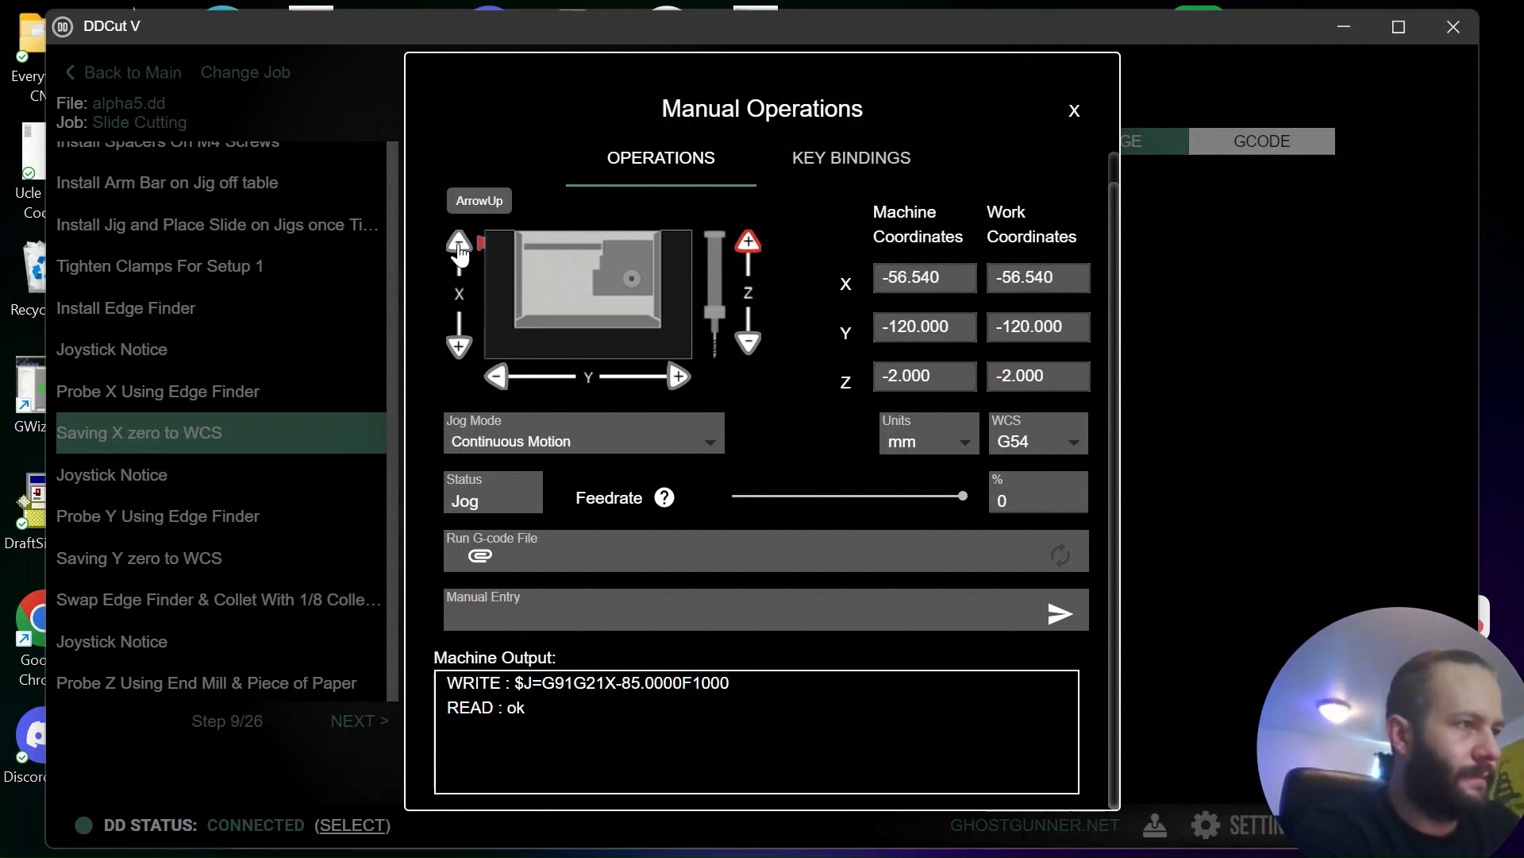
click(459, 251)
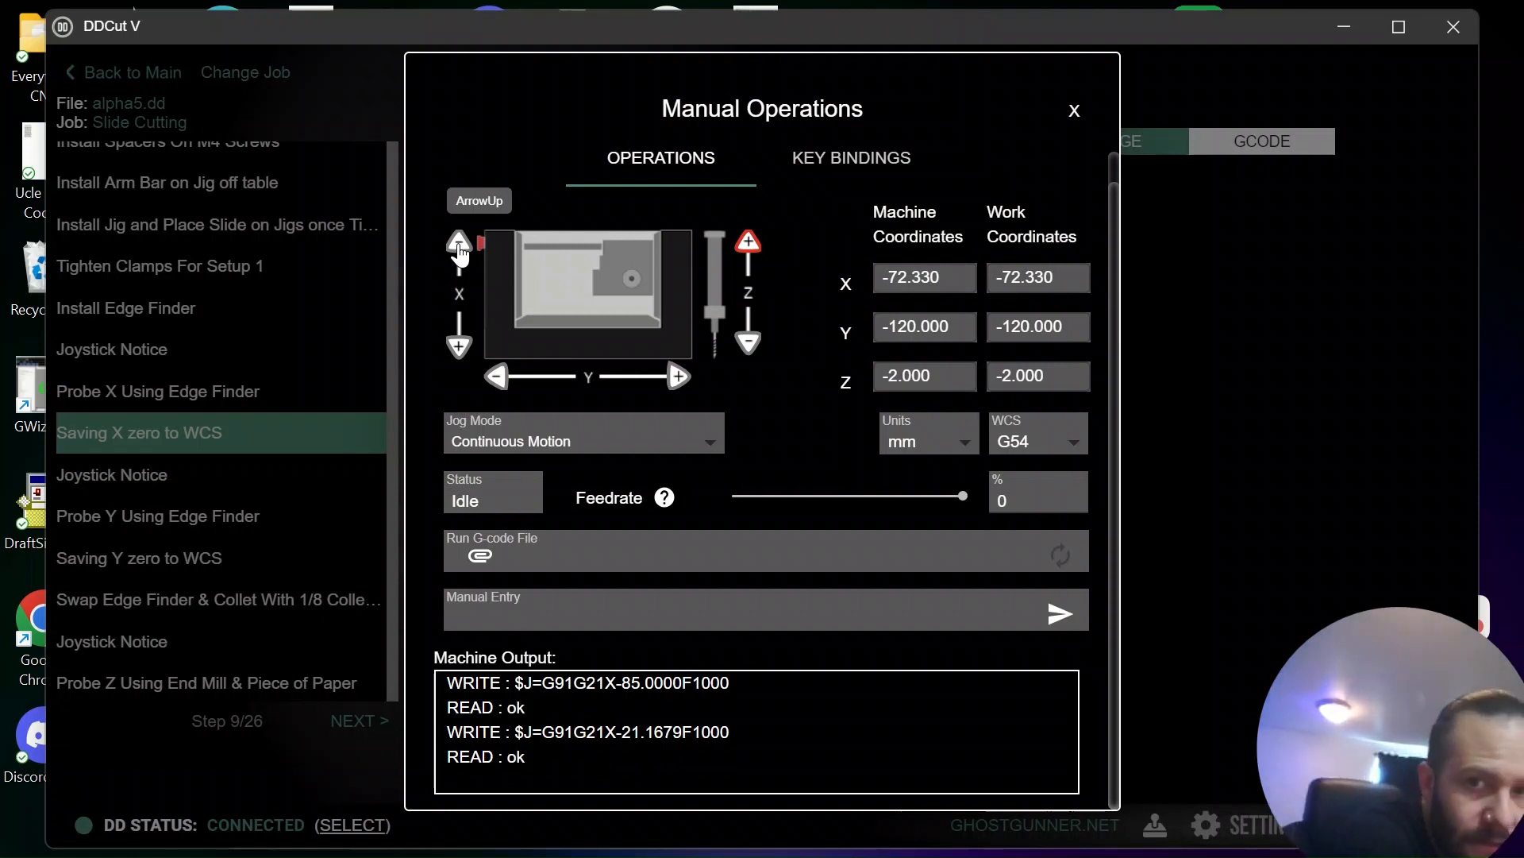
click(460, 251)
click(460, 251)
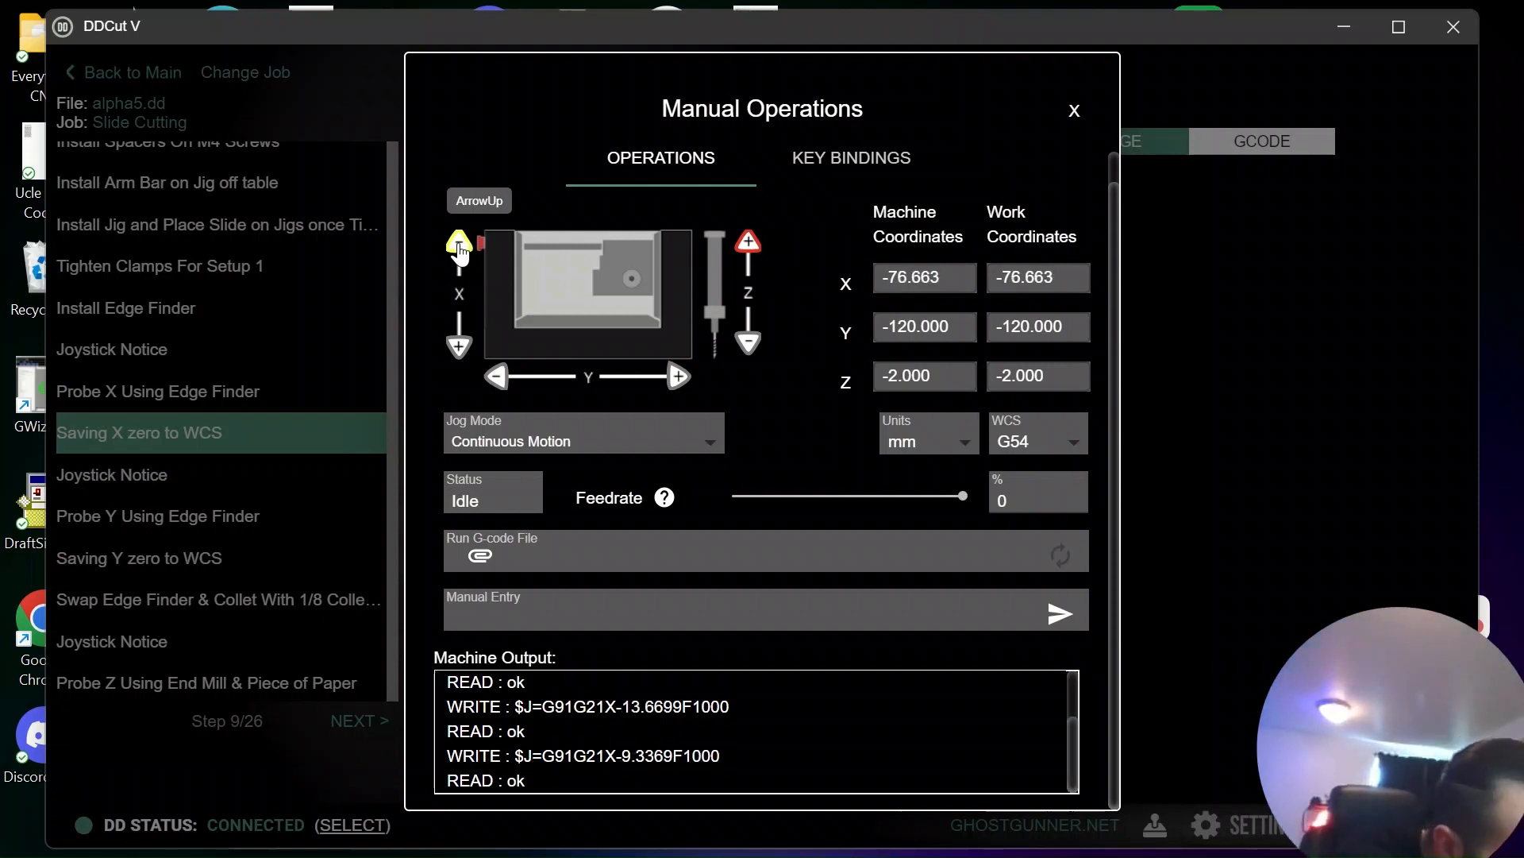
click(456, 346)
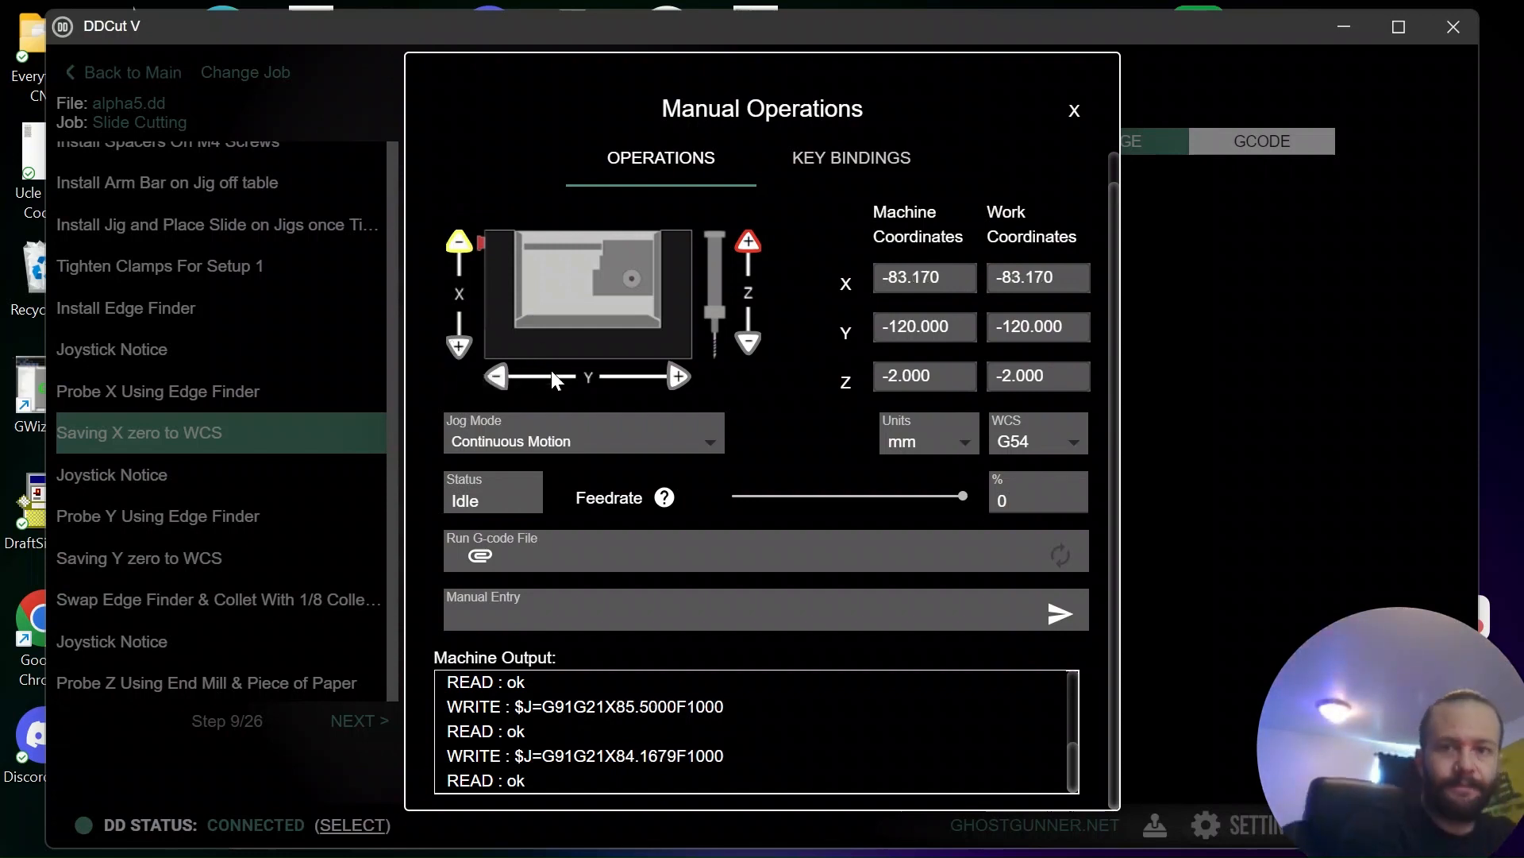
Jog the Y axis in the positive direction to about -49.67 mm and lower Z to about -19.66 mm.
click(676, 378)
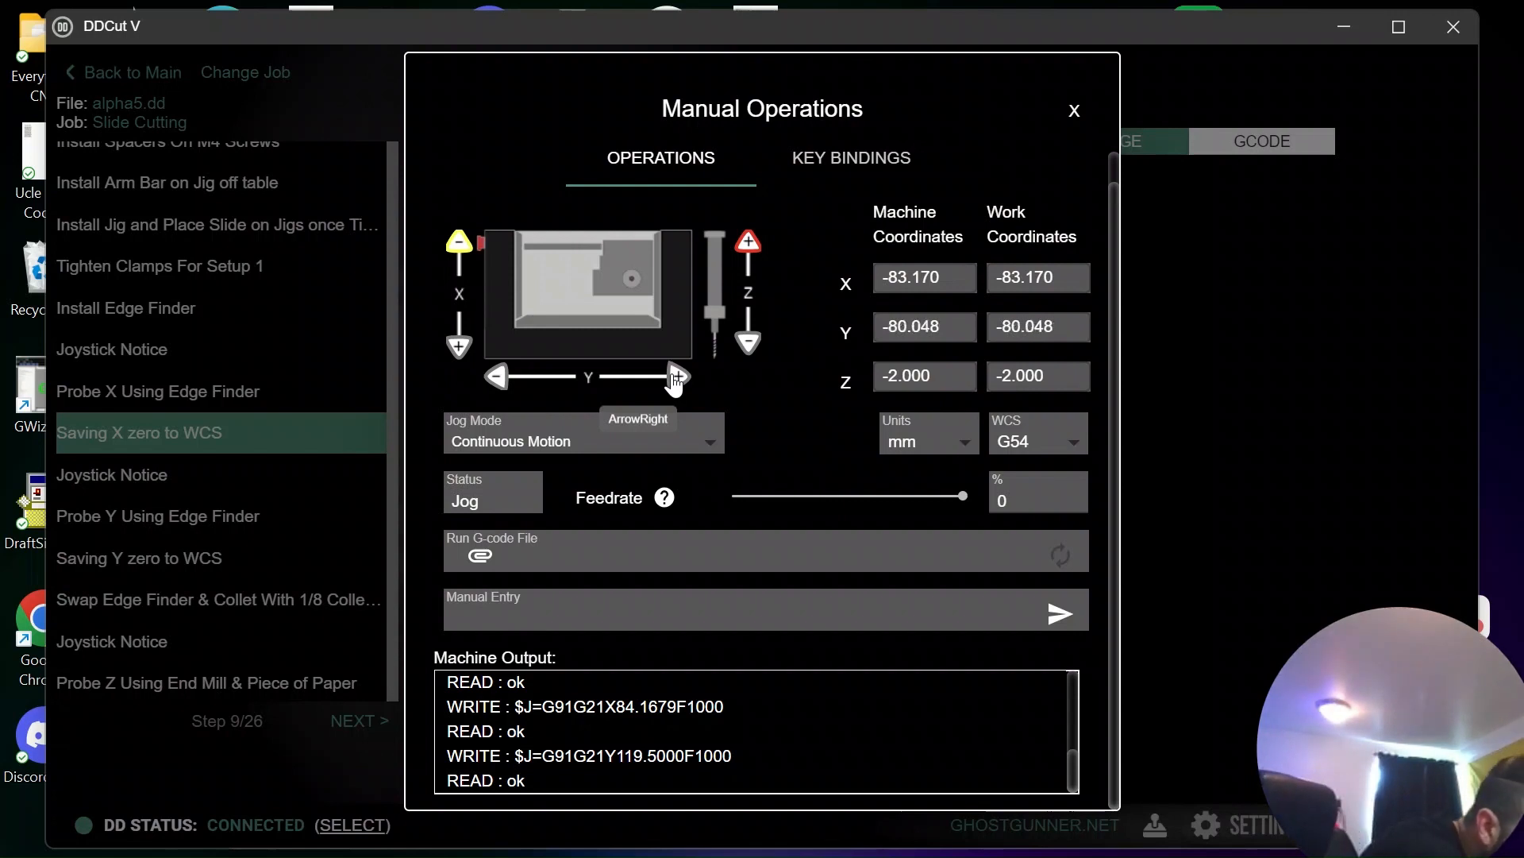
click(677, 378)
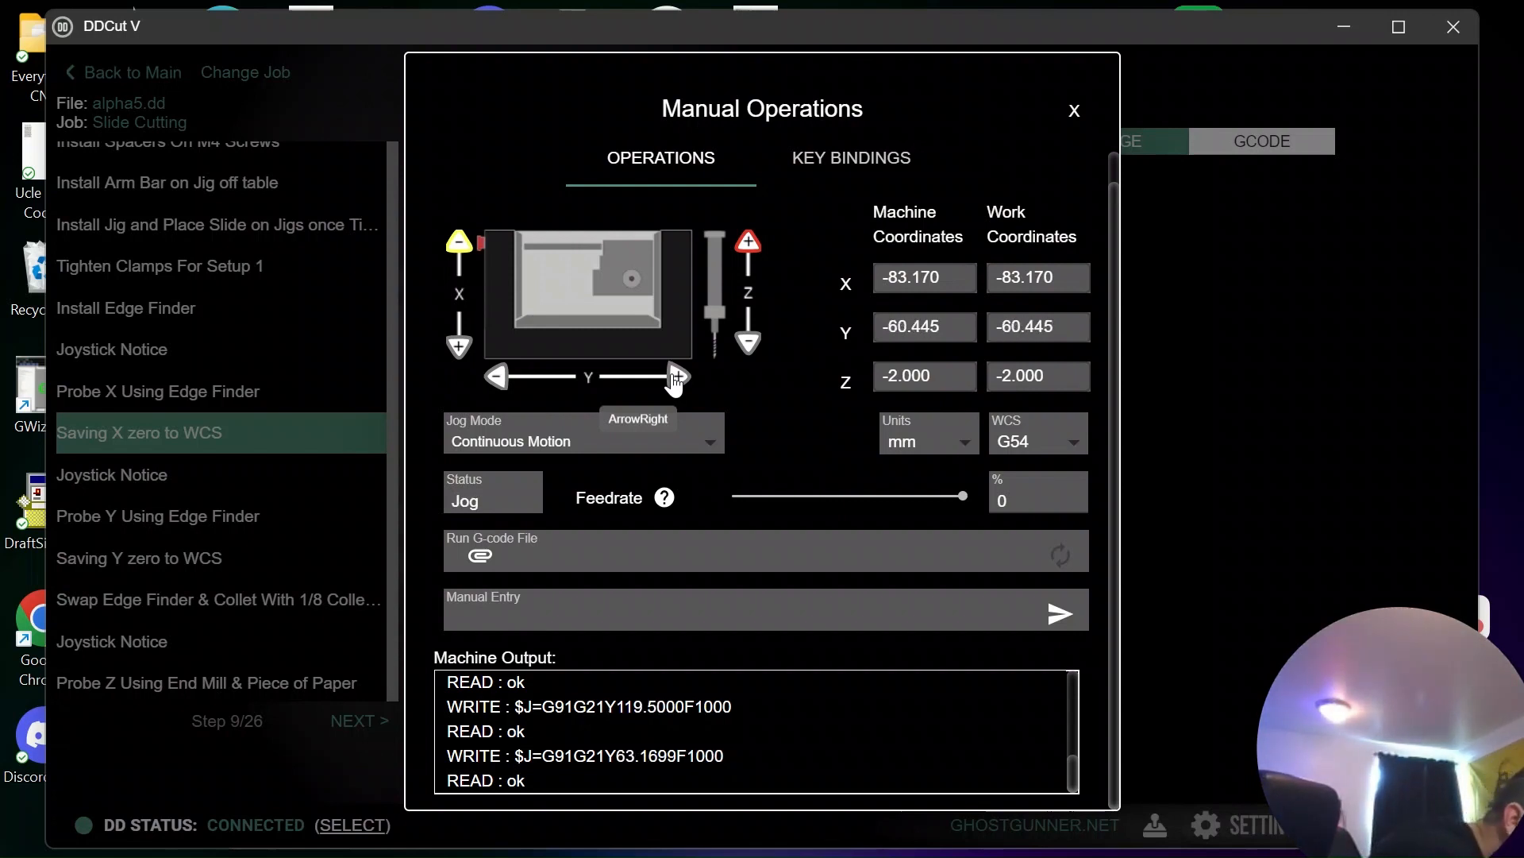
click(676, 378)
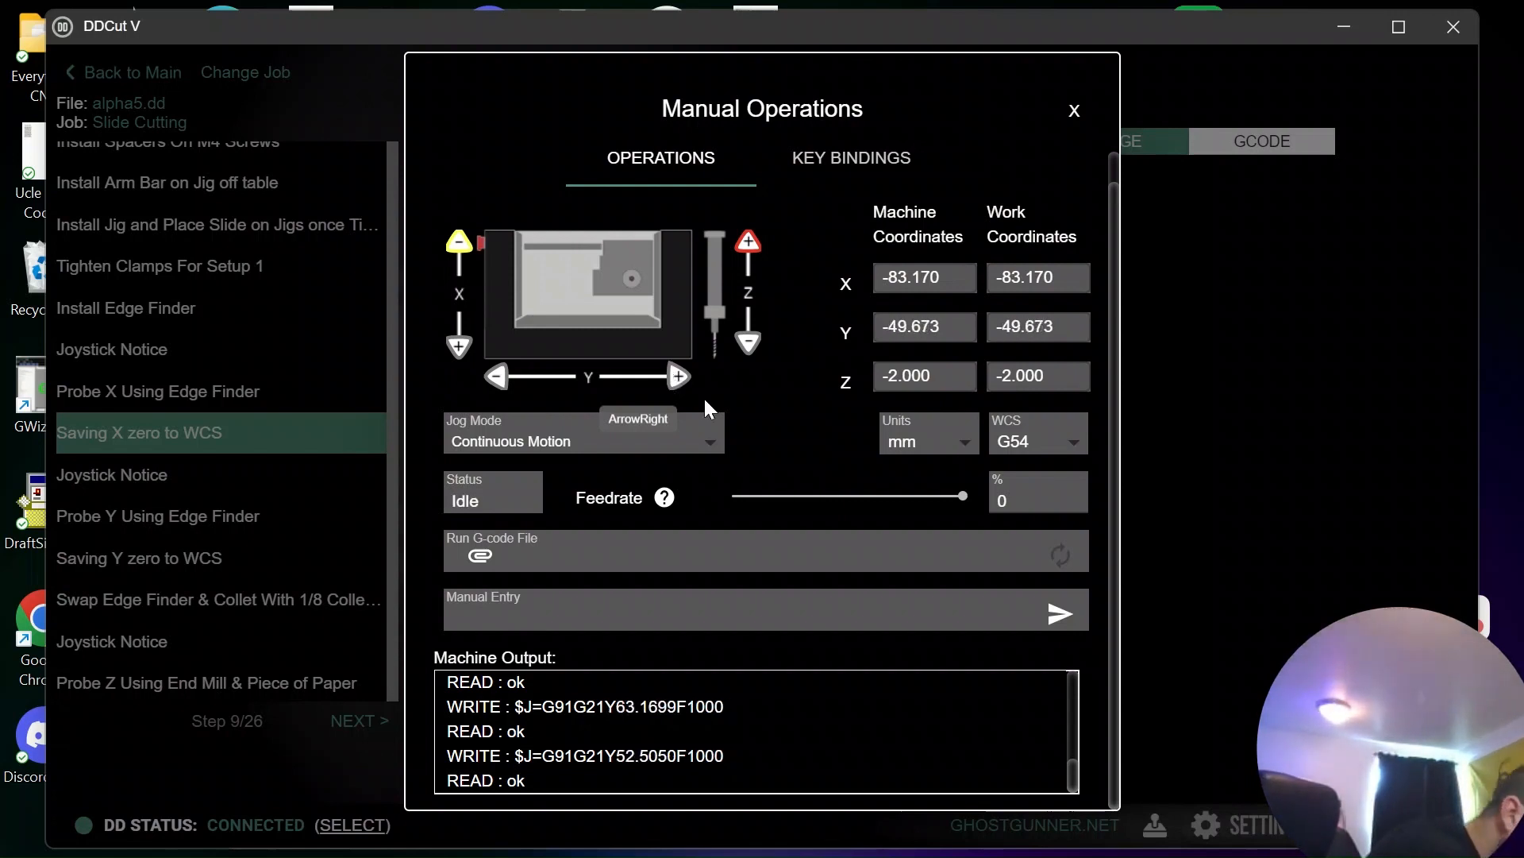
click(749, 343)
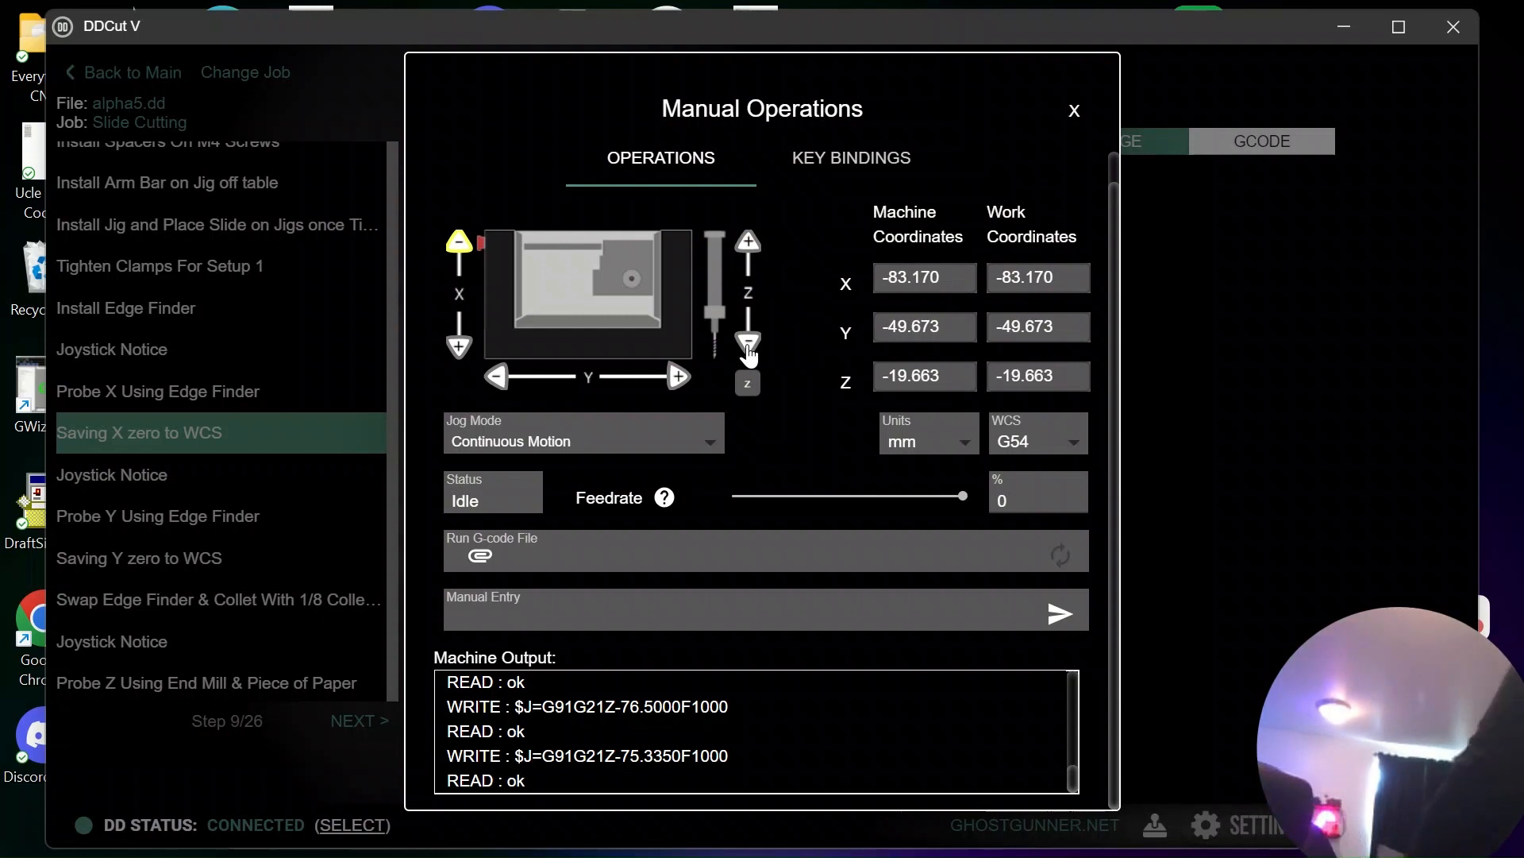
Switch the jog mode to Travel Distance Limited (per click) and raise the Z axis by 3 mm in 1 mm increments.
click(579, 442)
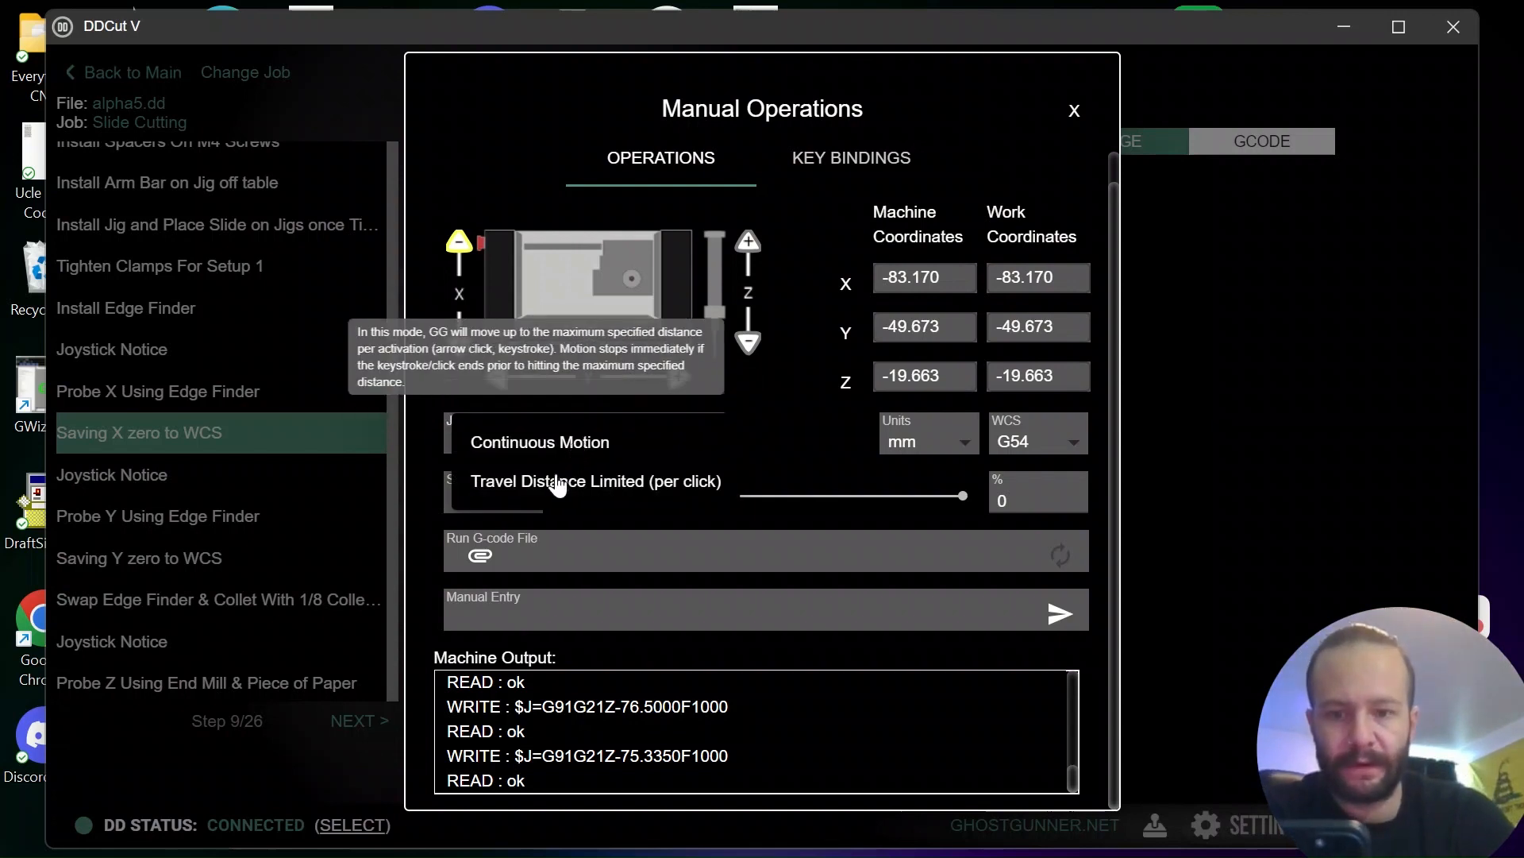
click(558, 483)
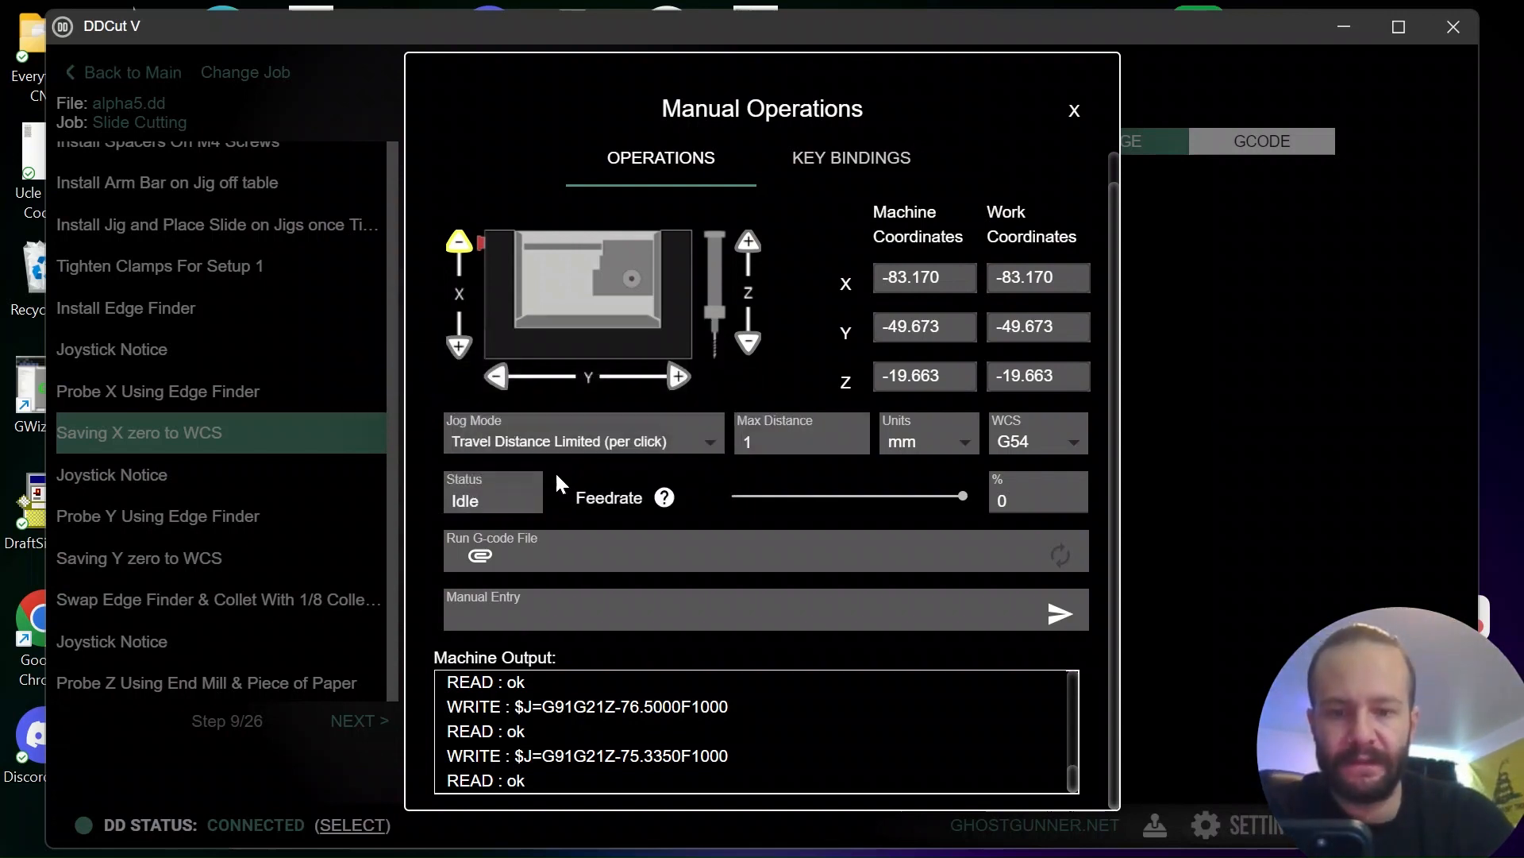
click(751, 254)
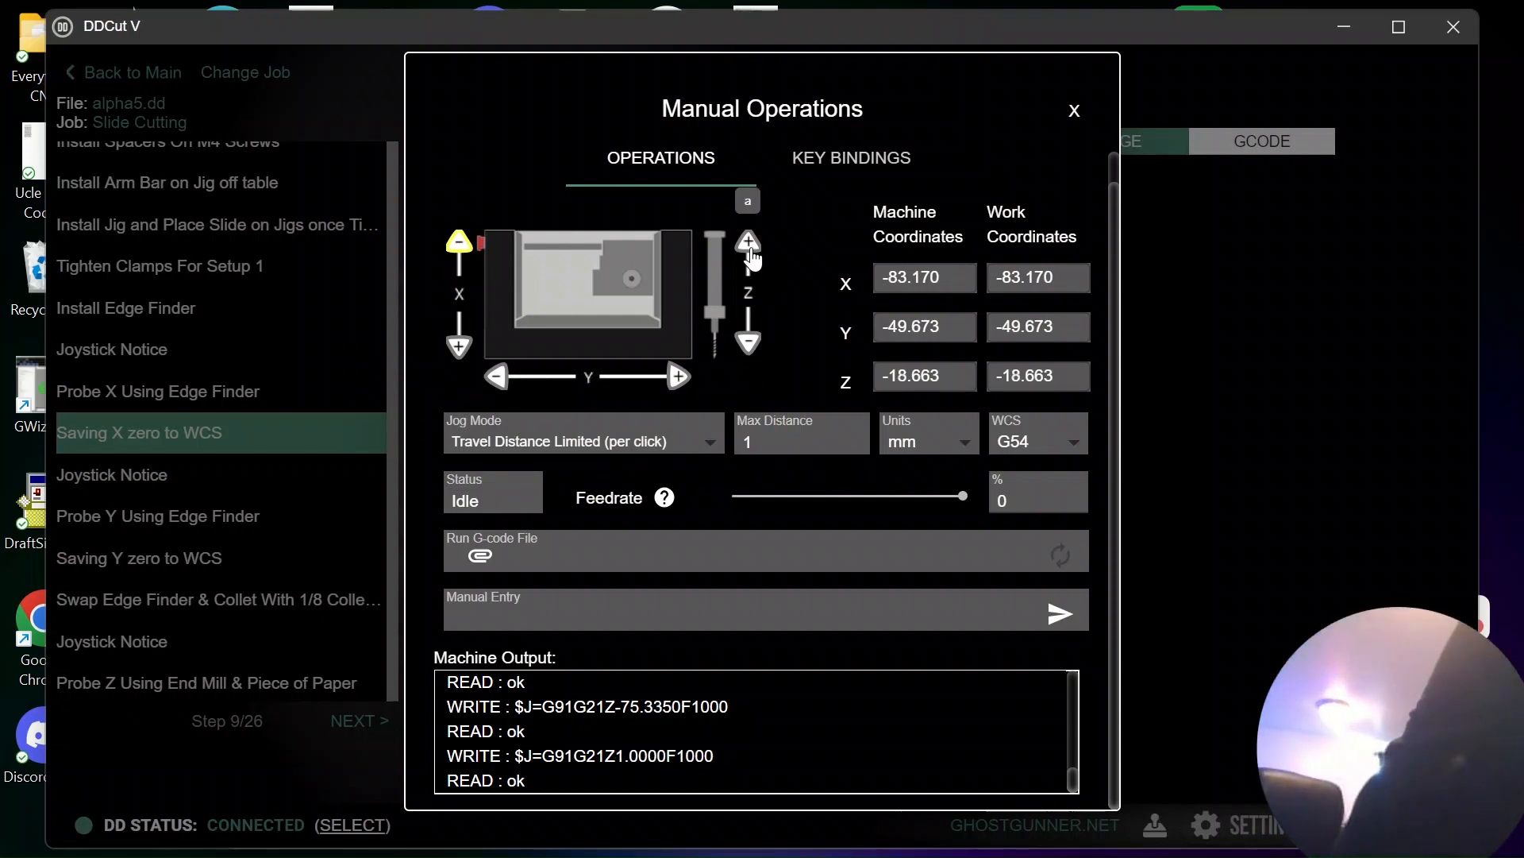
click(751, 254)
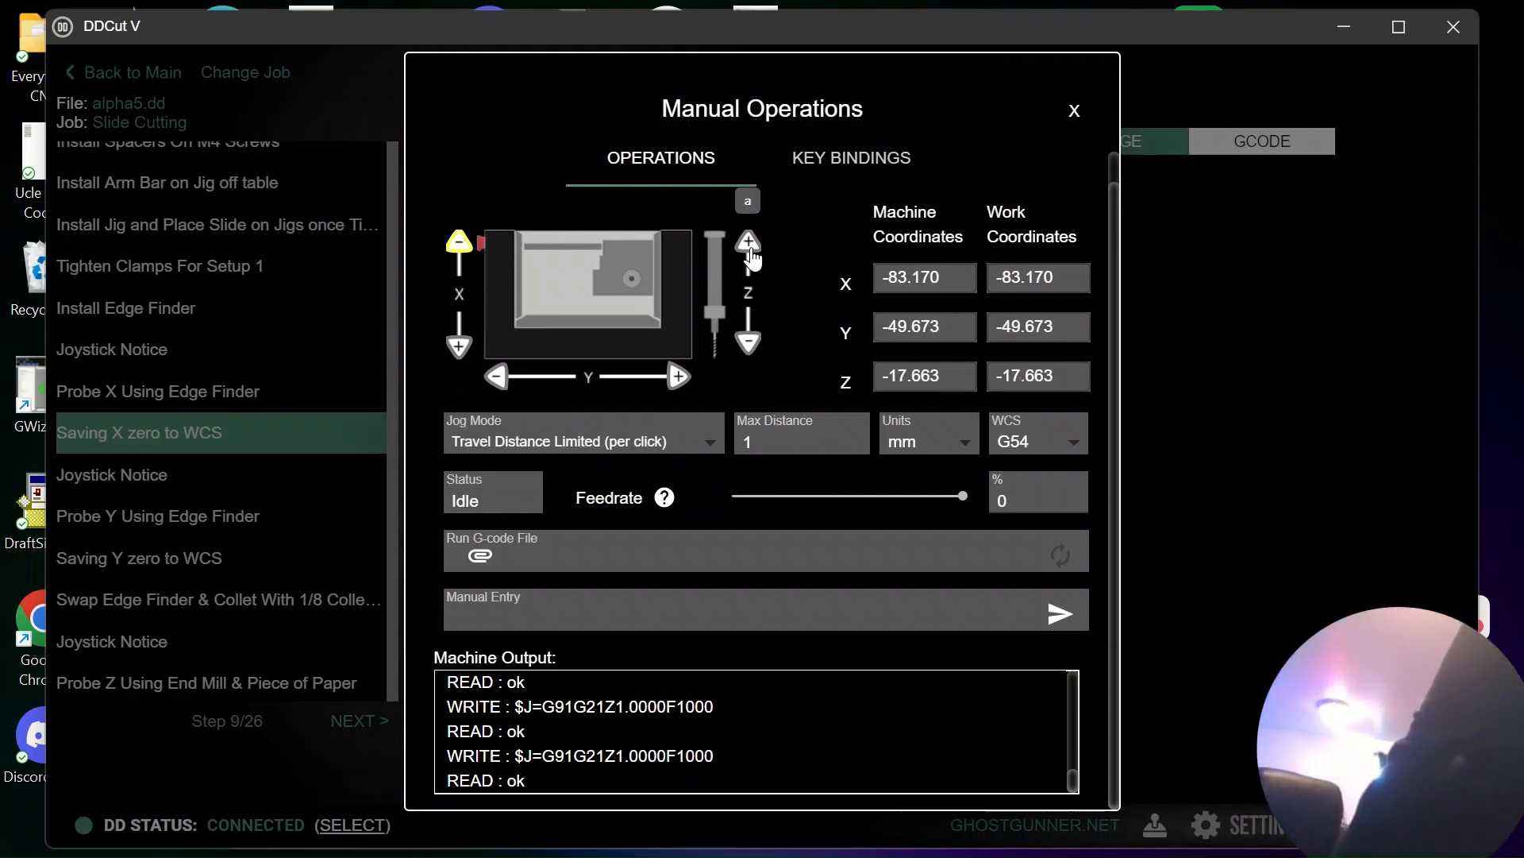
click(751, 254)
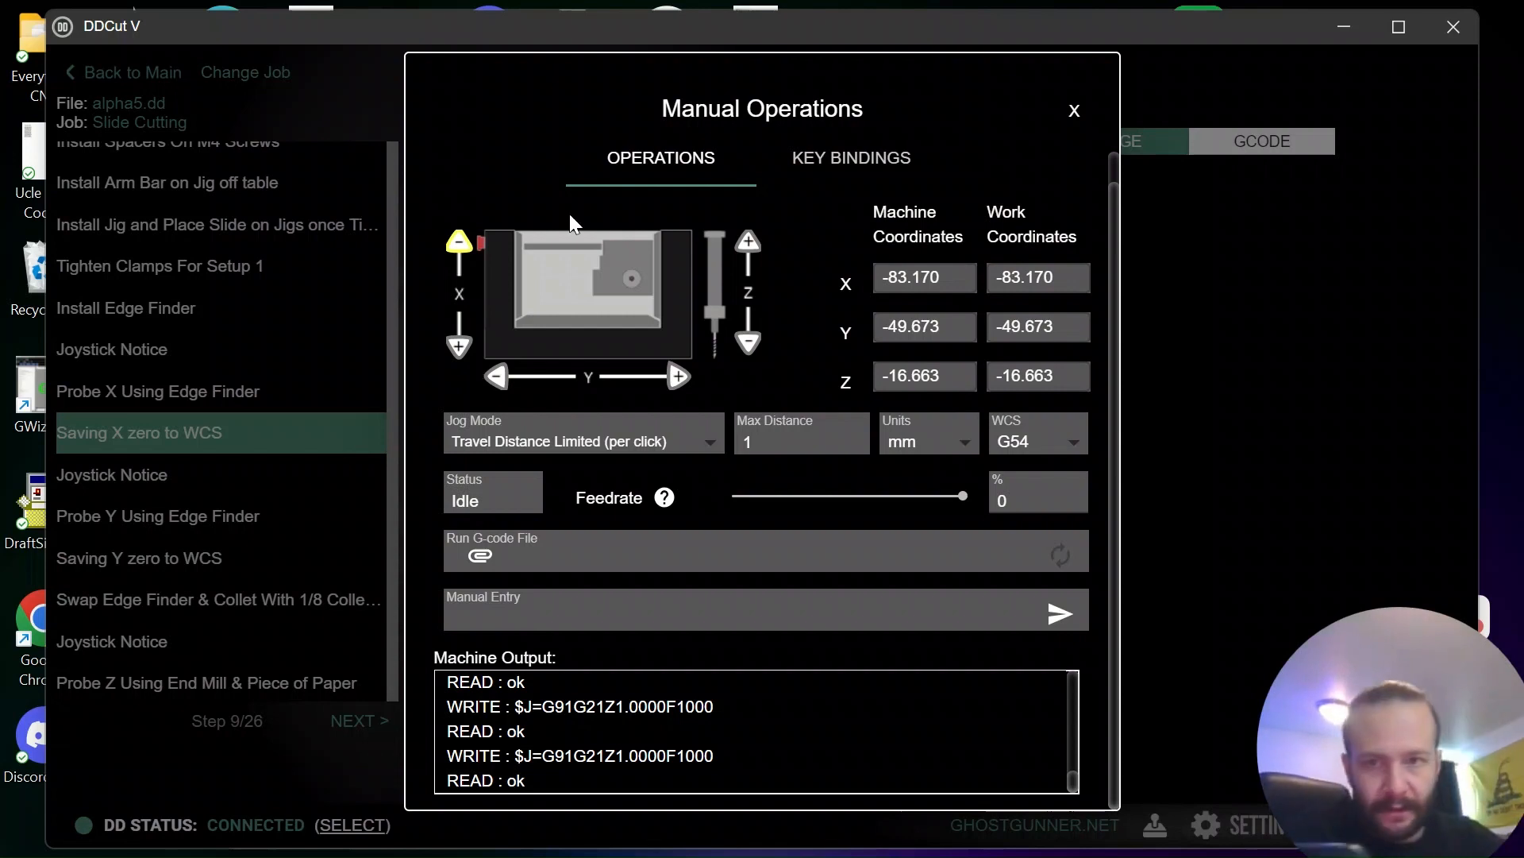
Jog the X axis in the positive direction in 1 mm increments to about -79.18 mm.
click(459, 348)
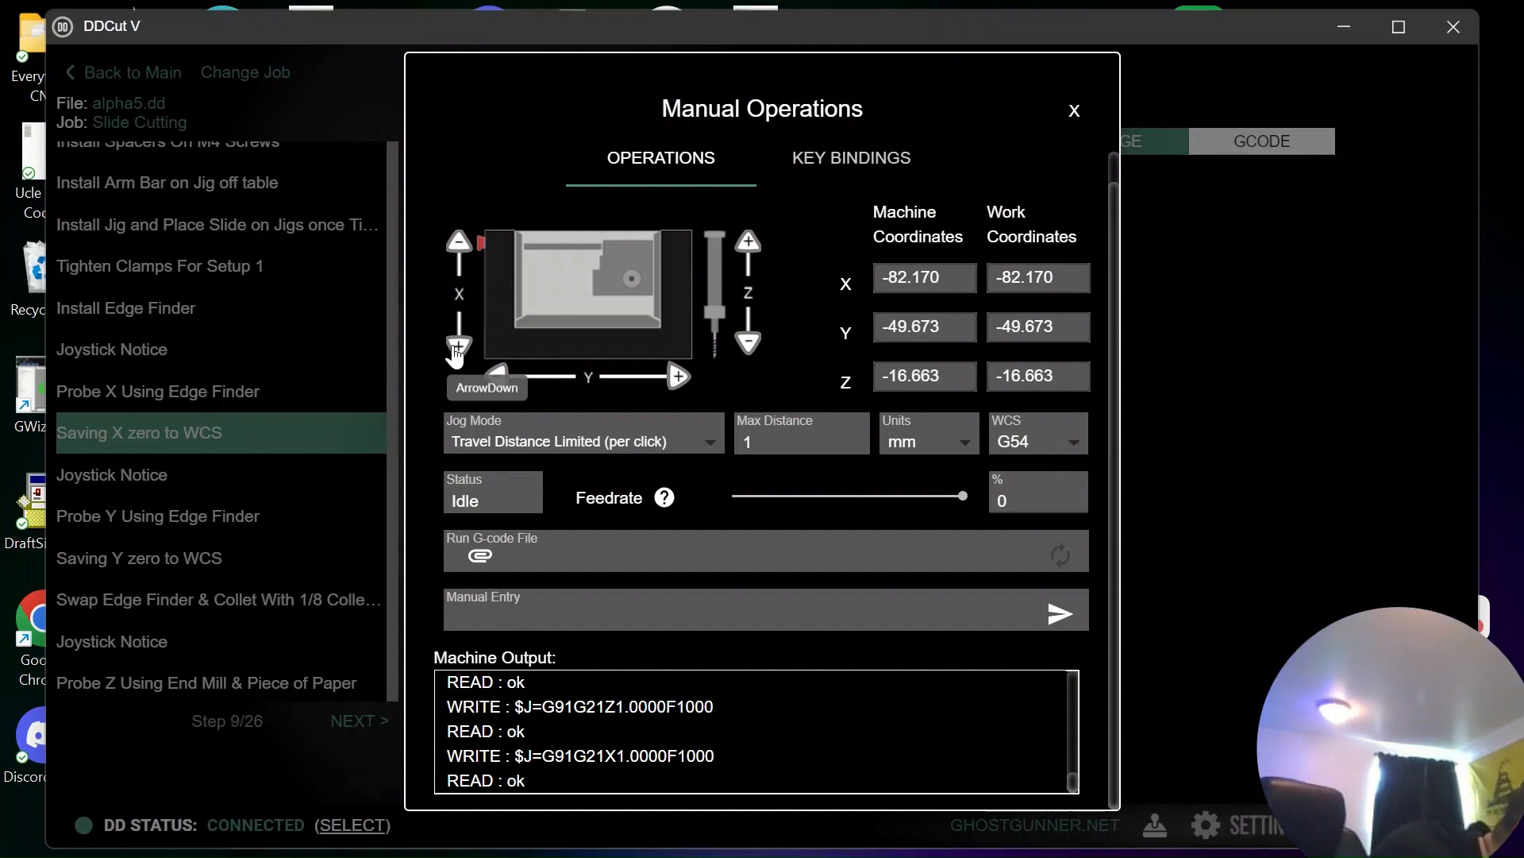
click(458, 348)
click(457, 350)
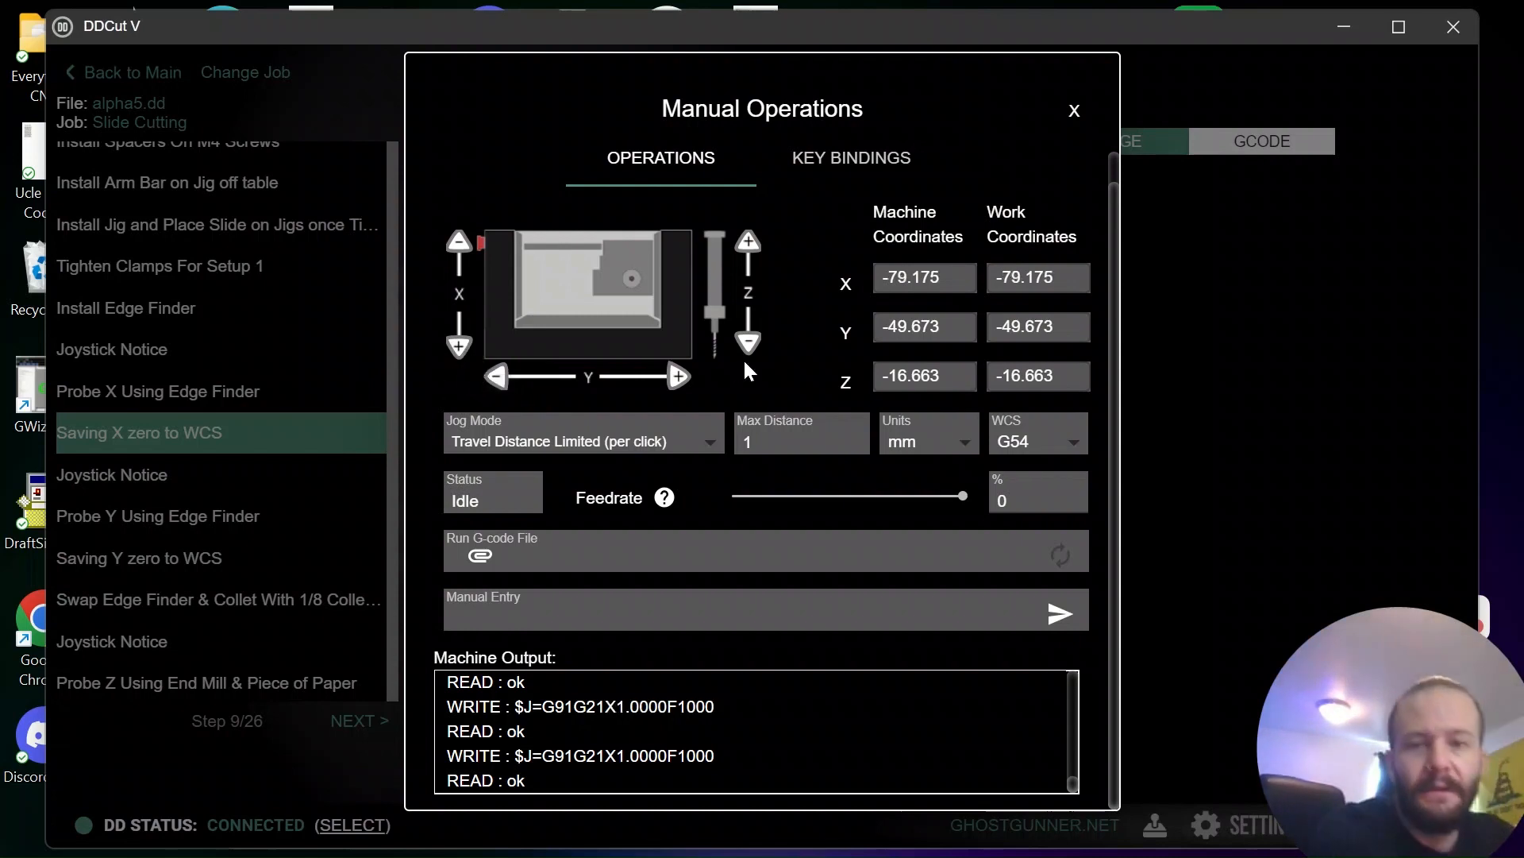
Set the maximum jog distance to .1 mm and jog the X axis one increment in the positive direction.
click(742, 443)
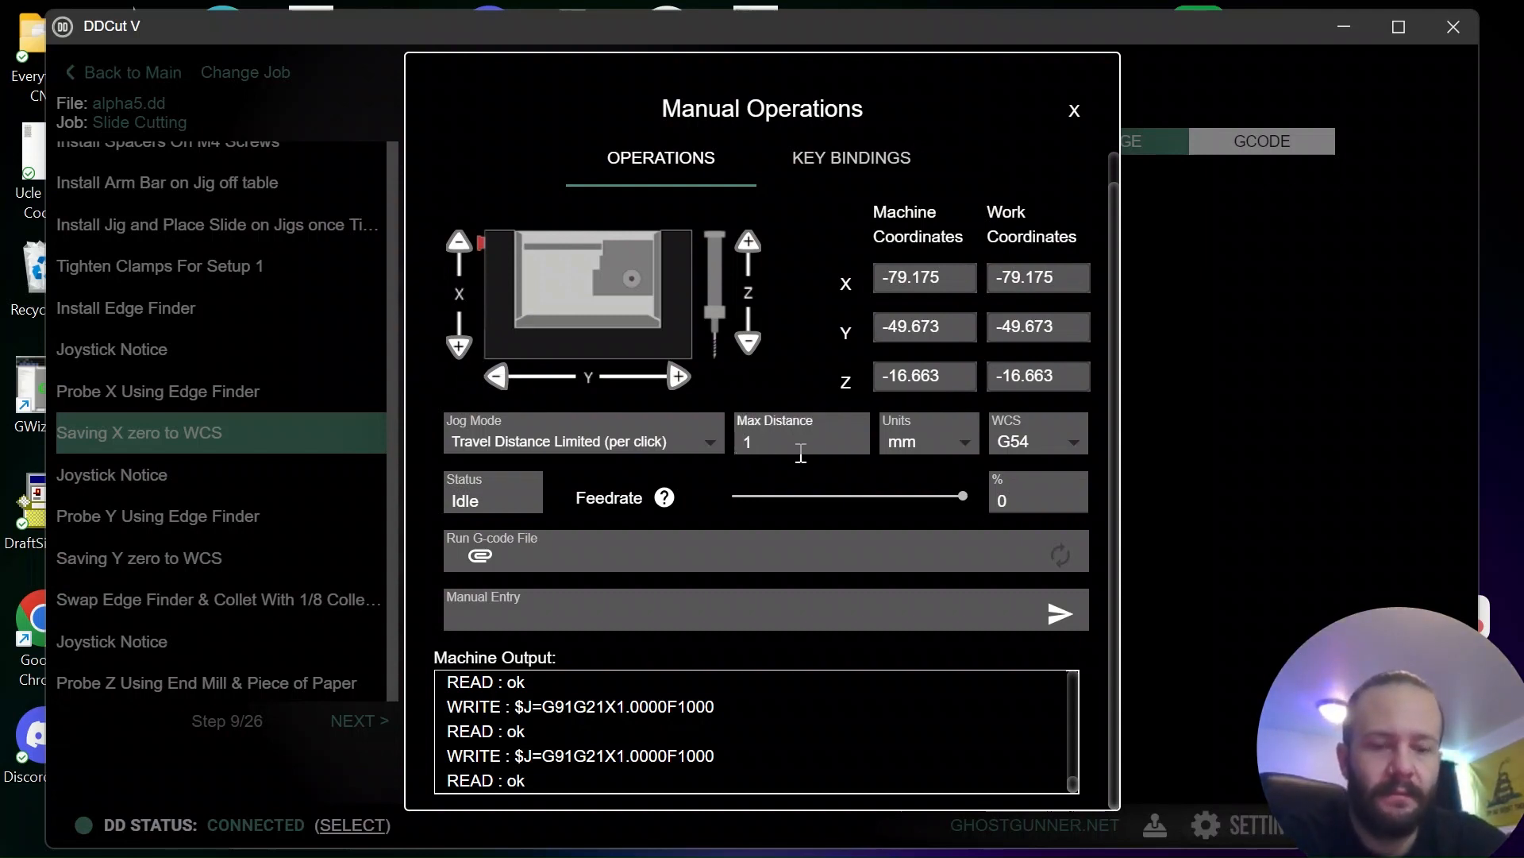
text(.)
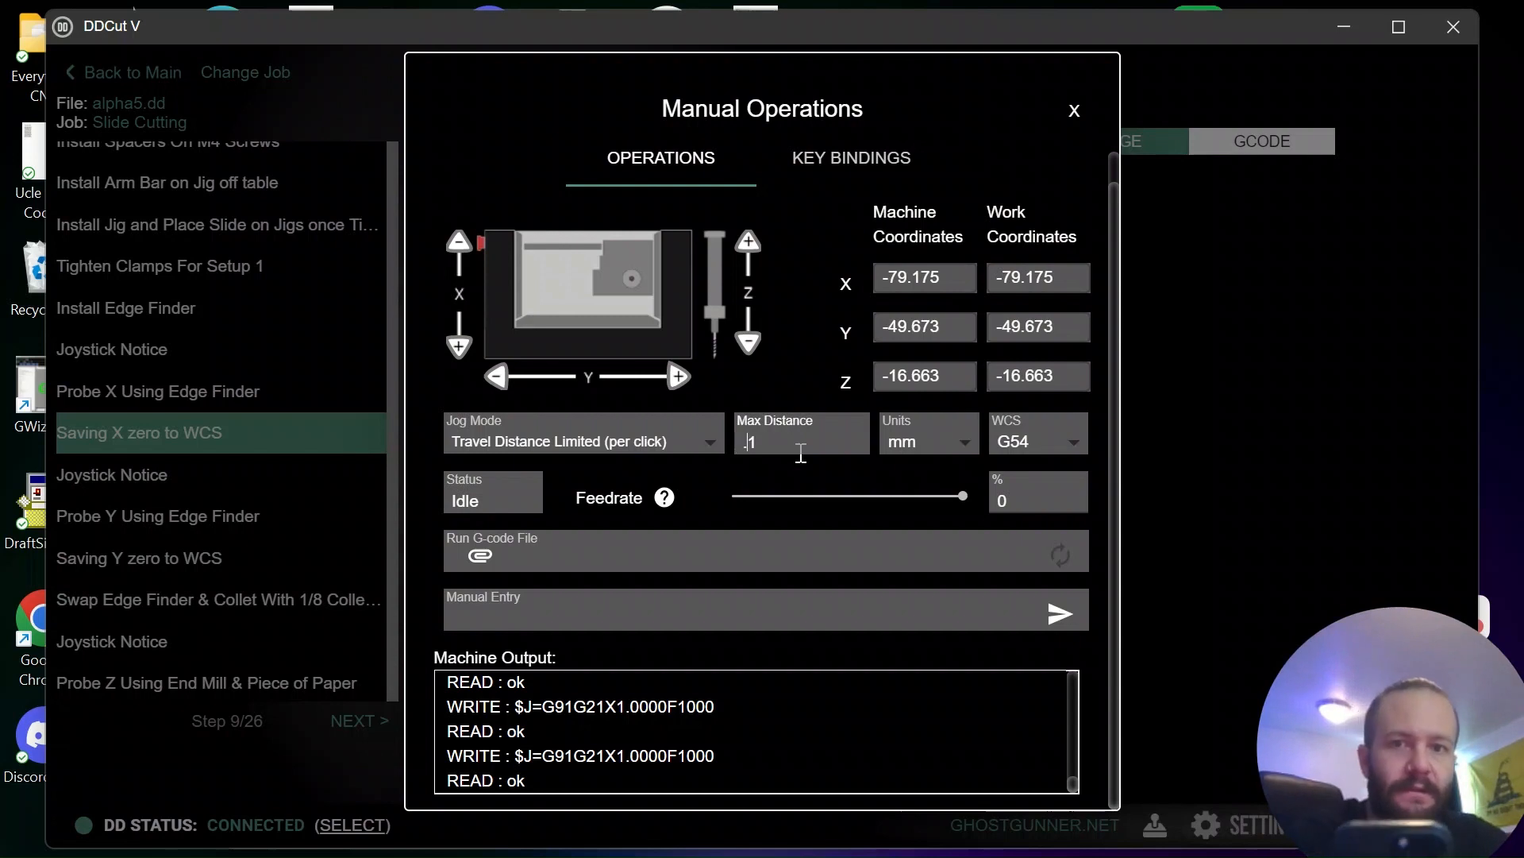
click(459, 349)
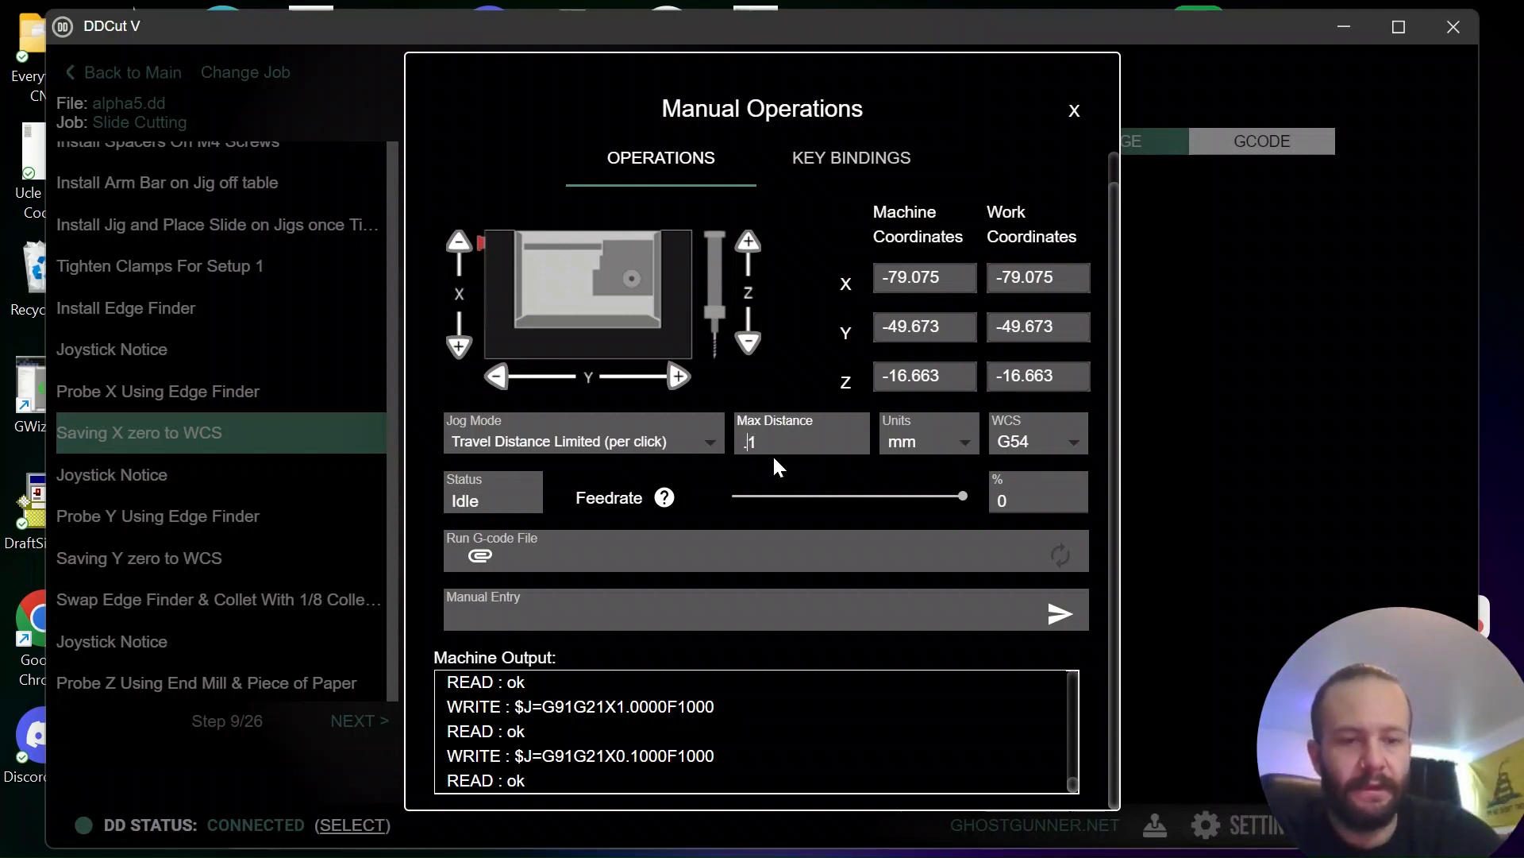
Set the maximum jog distance to .01 mm and jog the X axis in the positive direction to about -78.99 mm.
text(0)
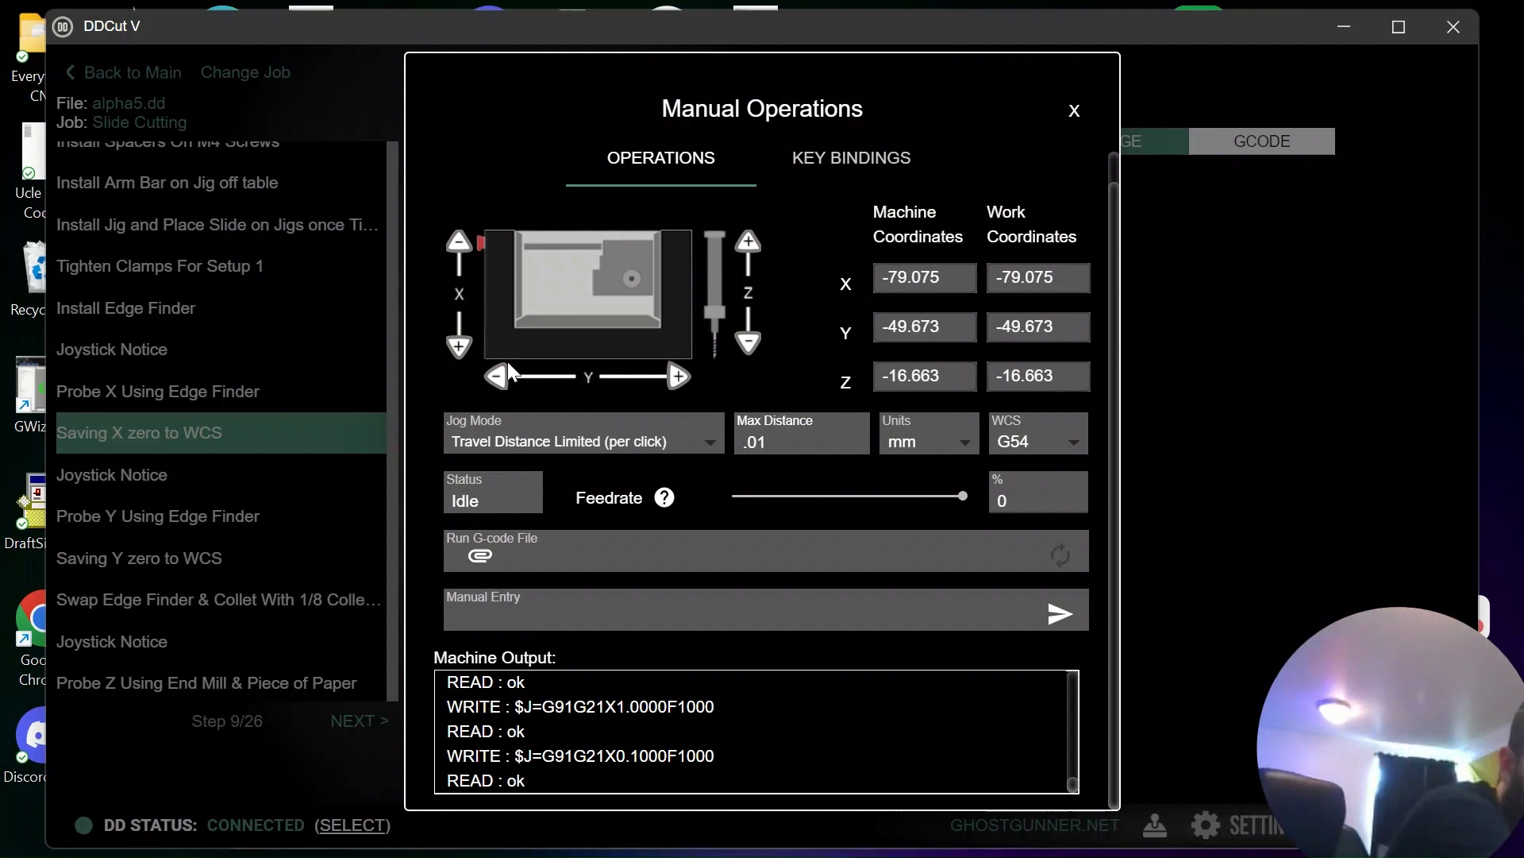
click(462, 355)
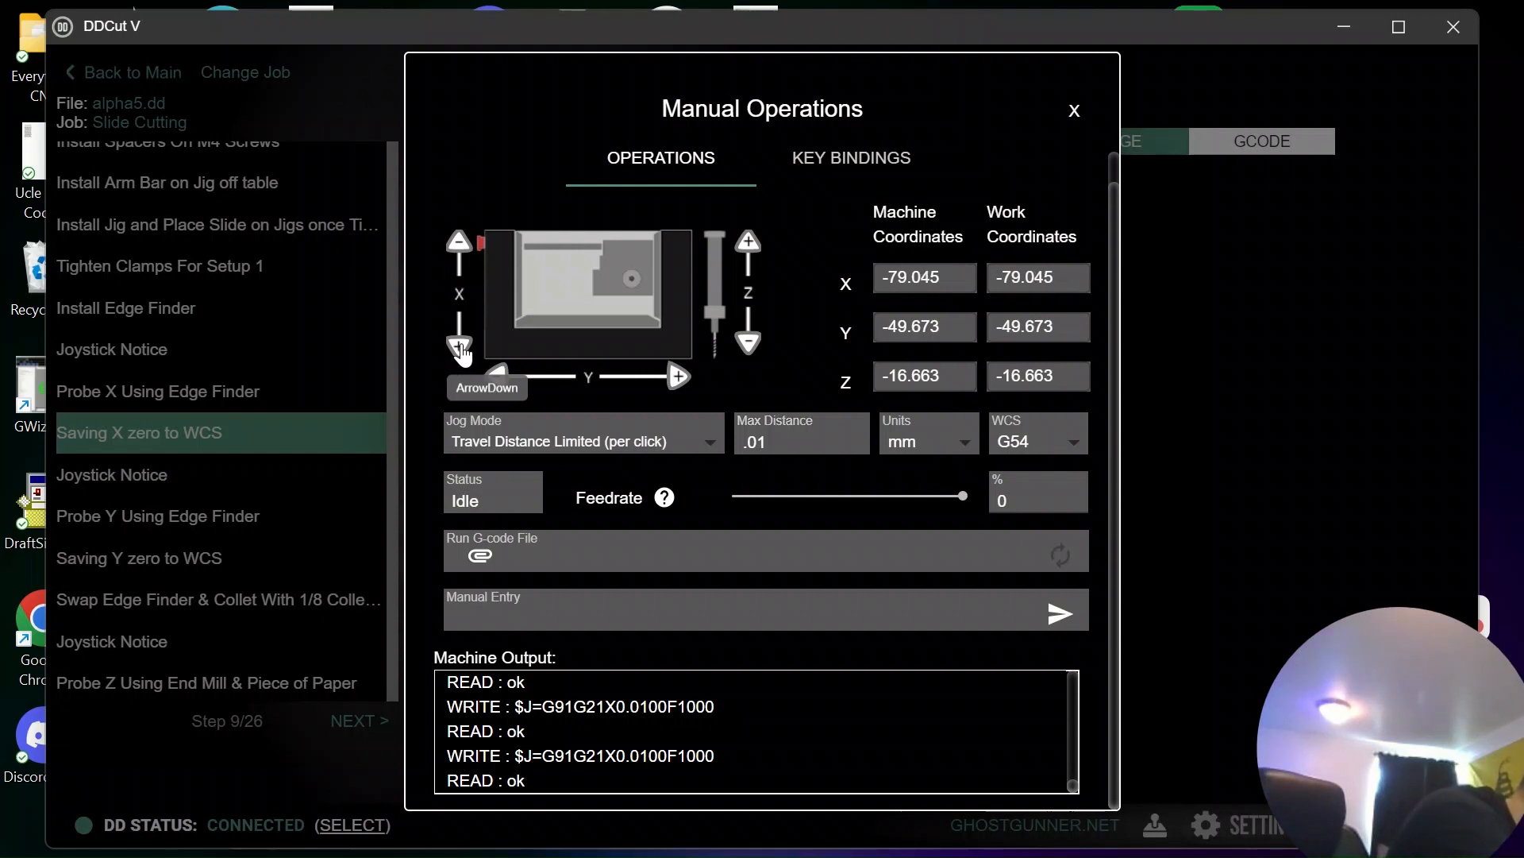
click(462, 355)
click(462, 355)
click(462, 355)
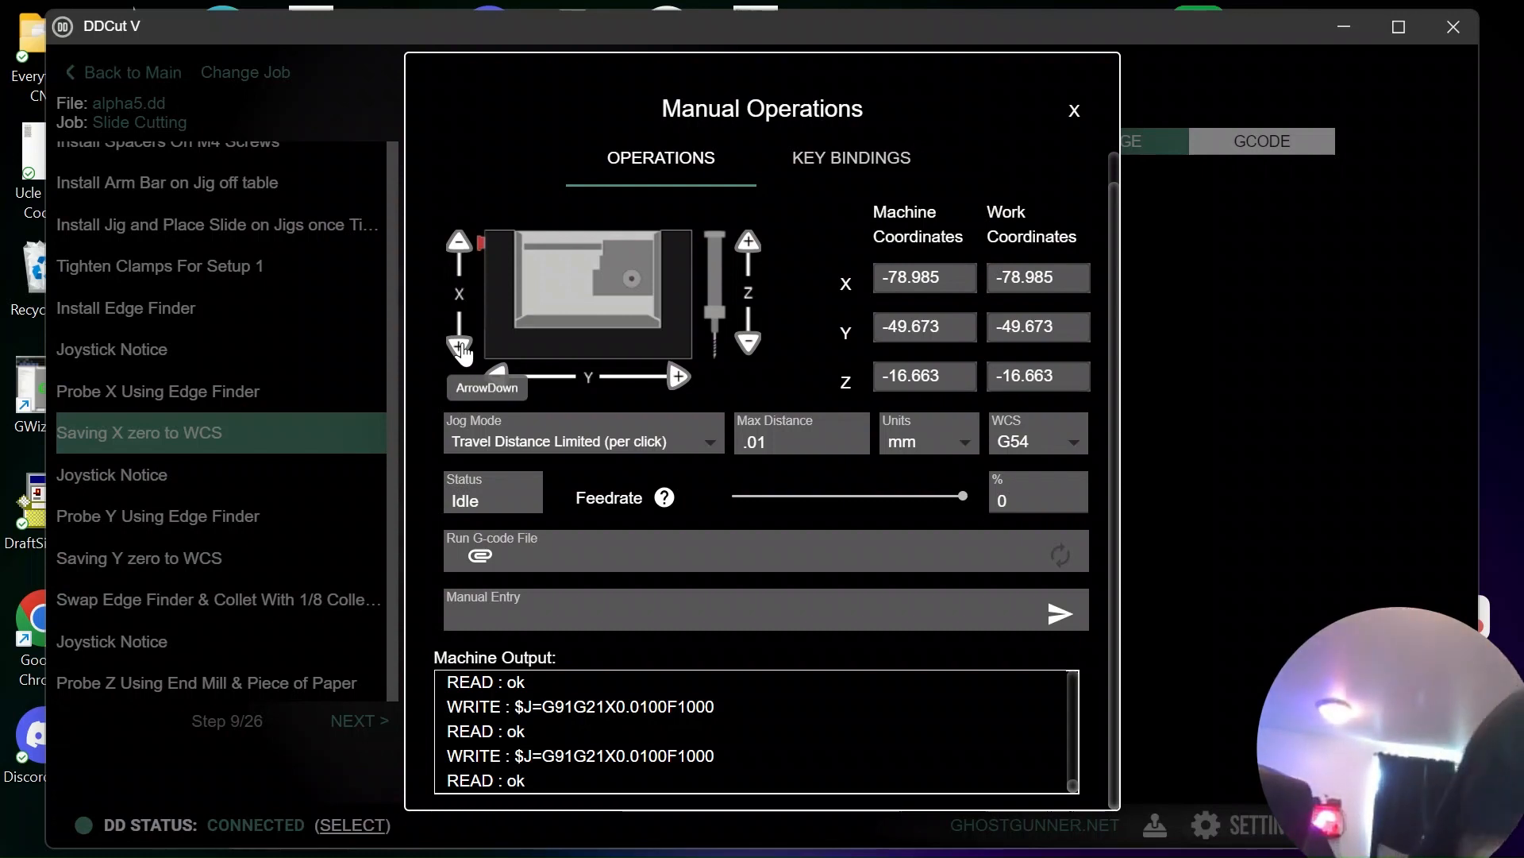
Switch the jog mode to Continuous Motion, raise the Z axis to about -3.83 mm and close the manual jog controls.
click(648, 432)
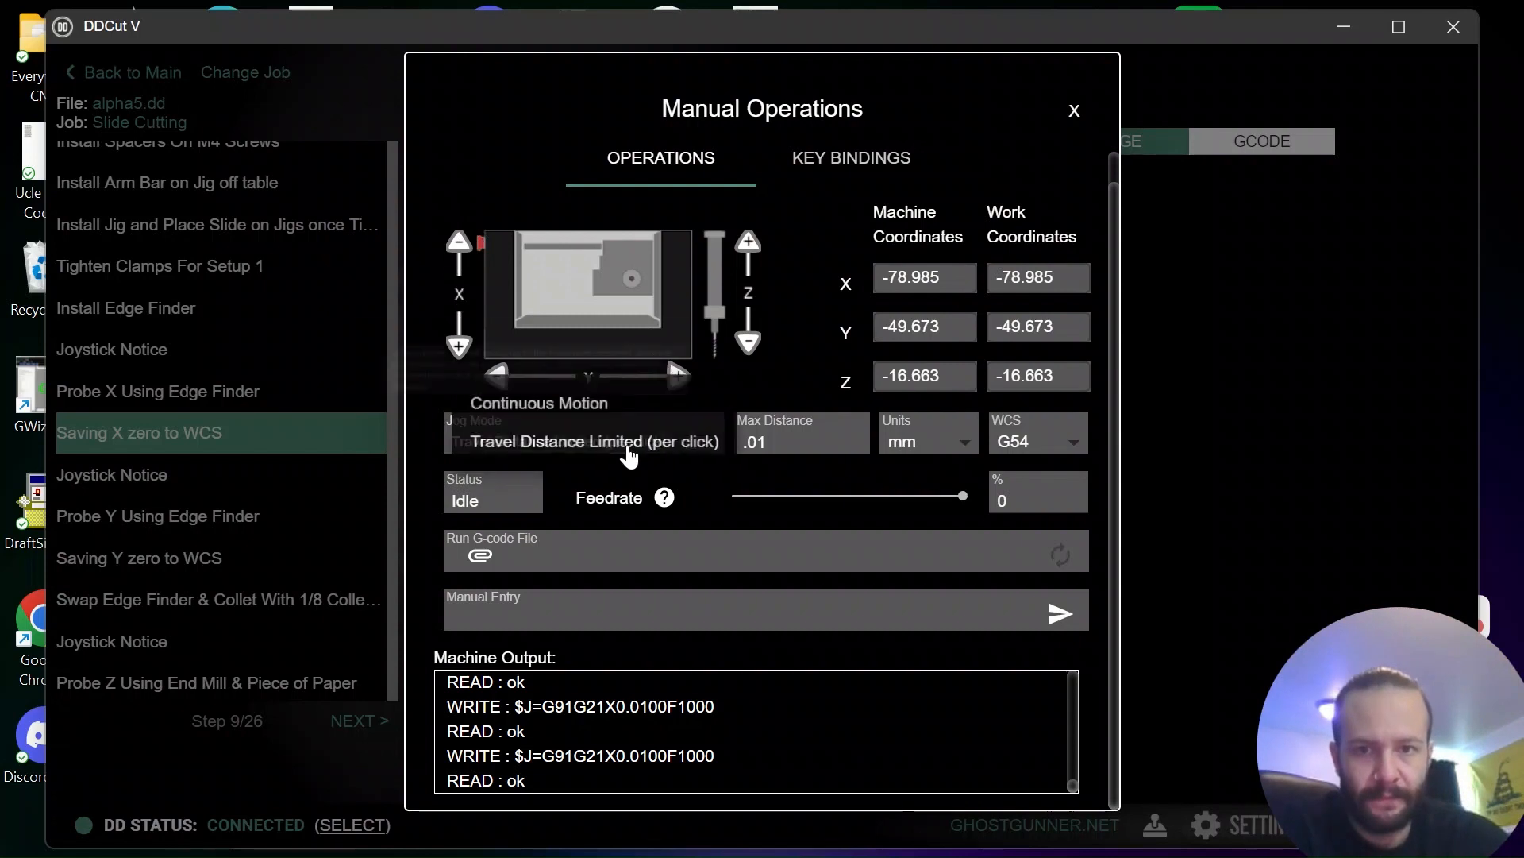
click(553, 409)
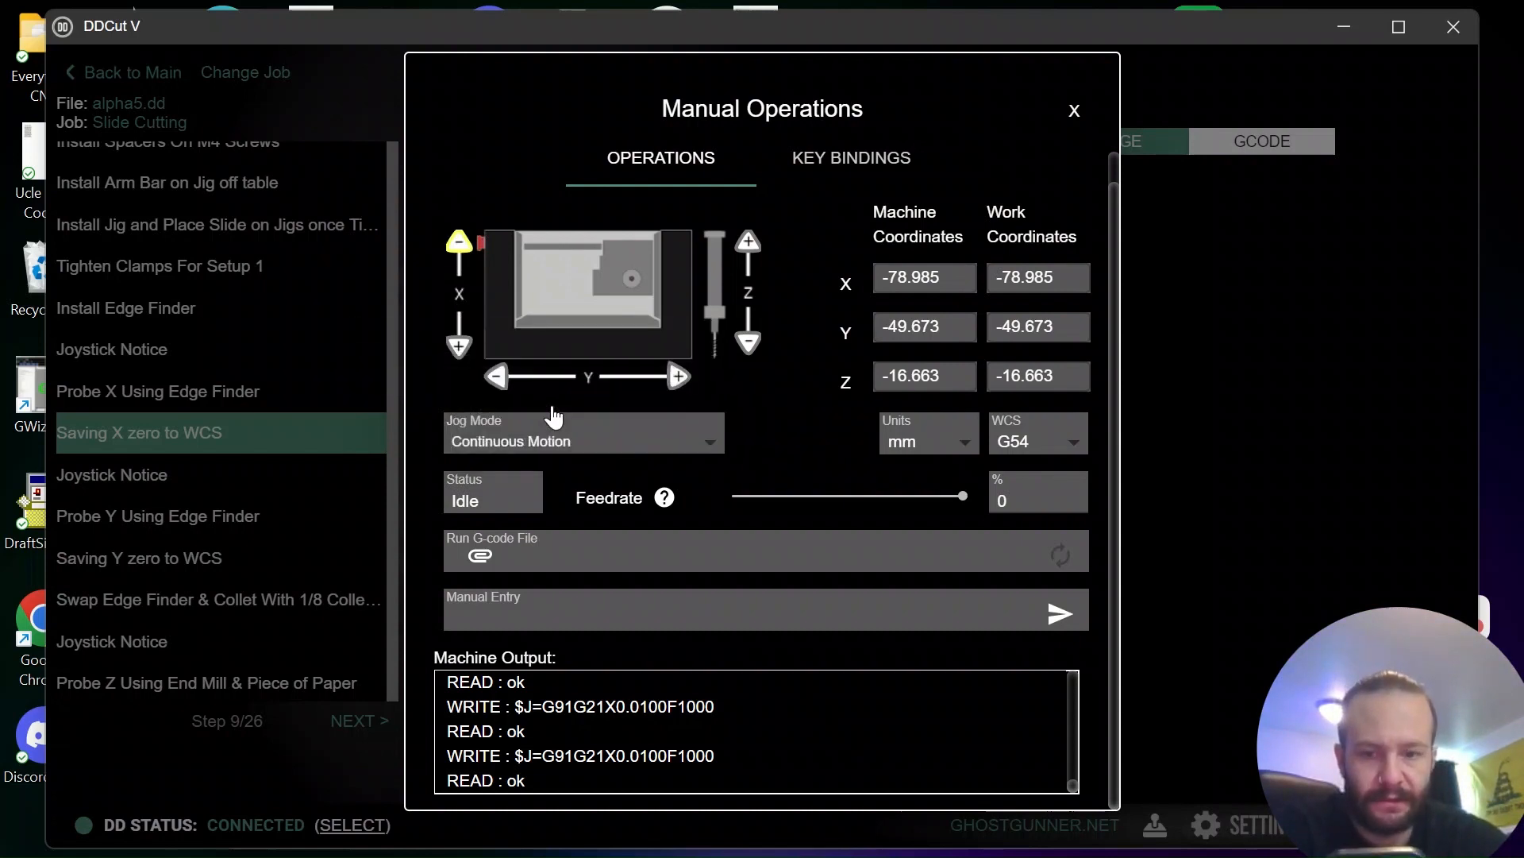
click(749, 256)
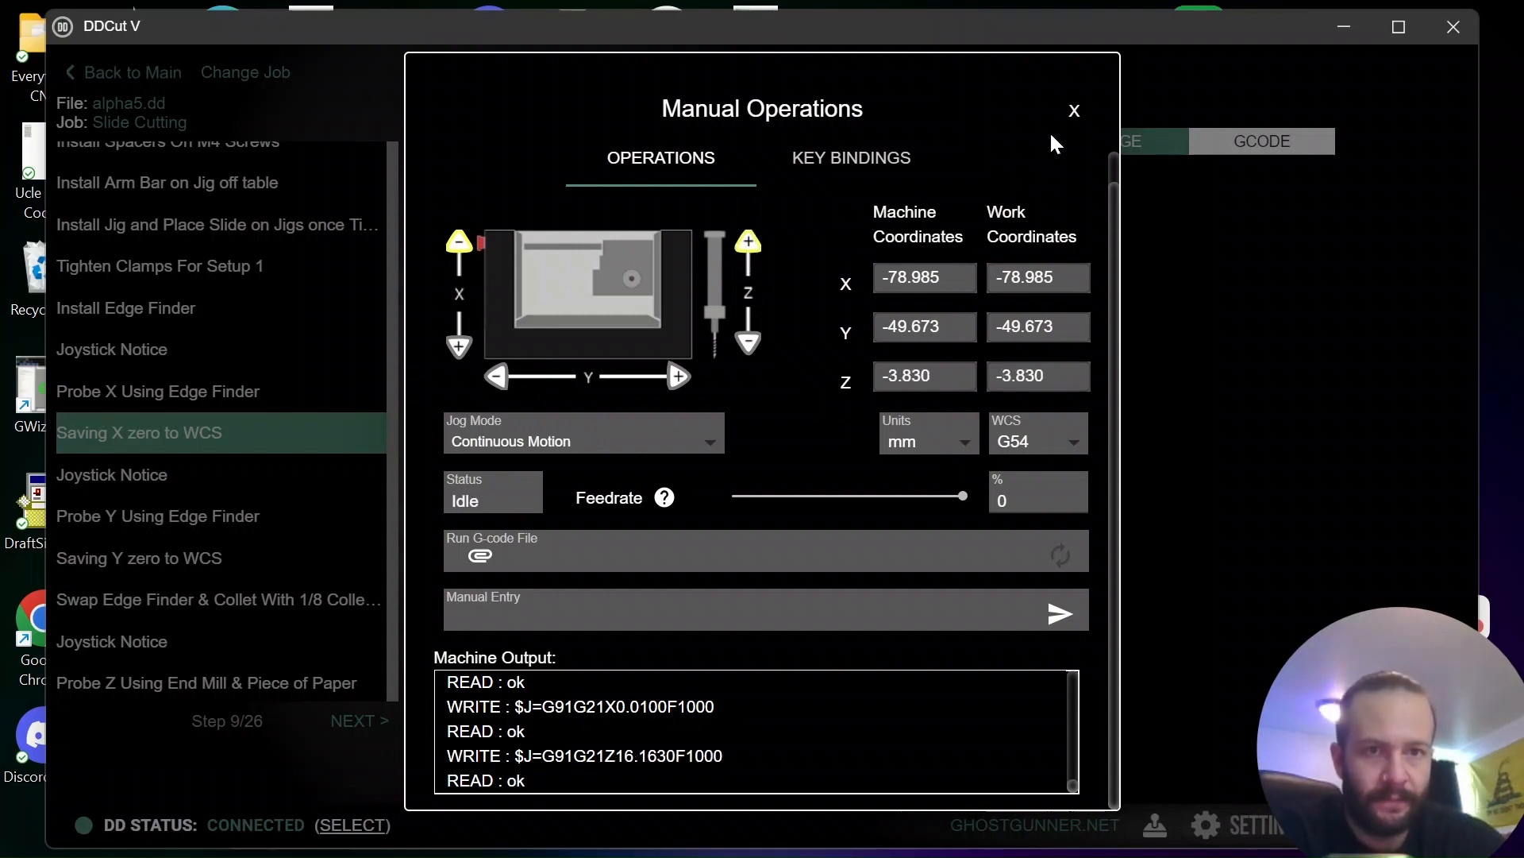
click(1075, 112)
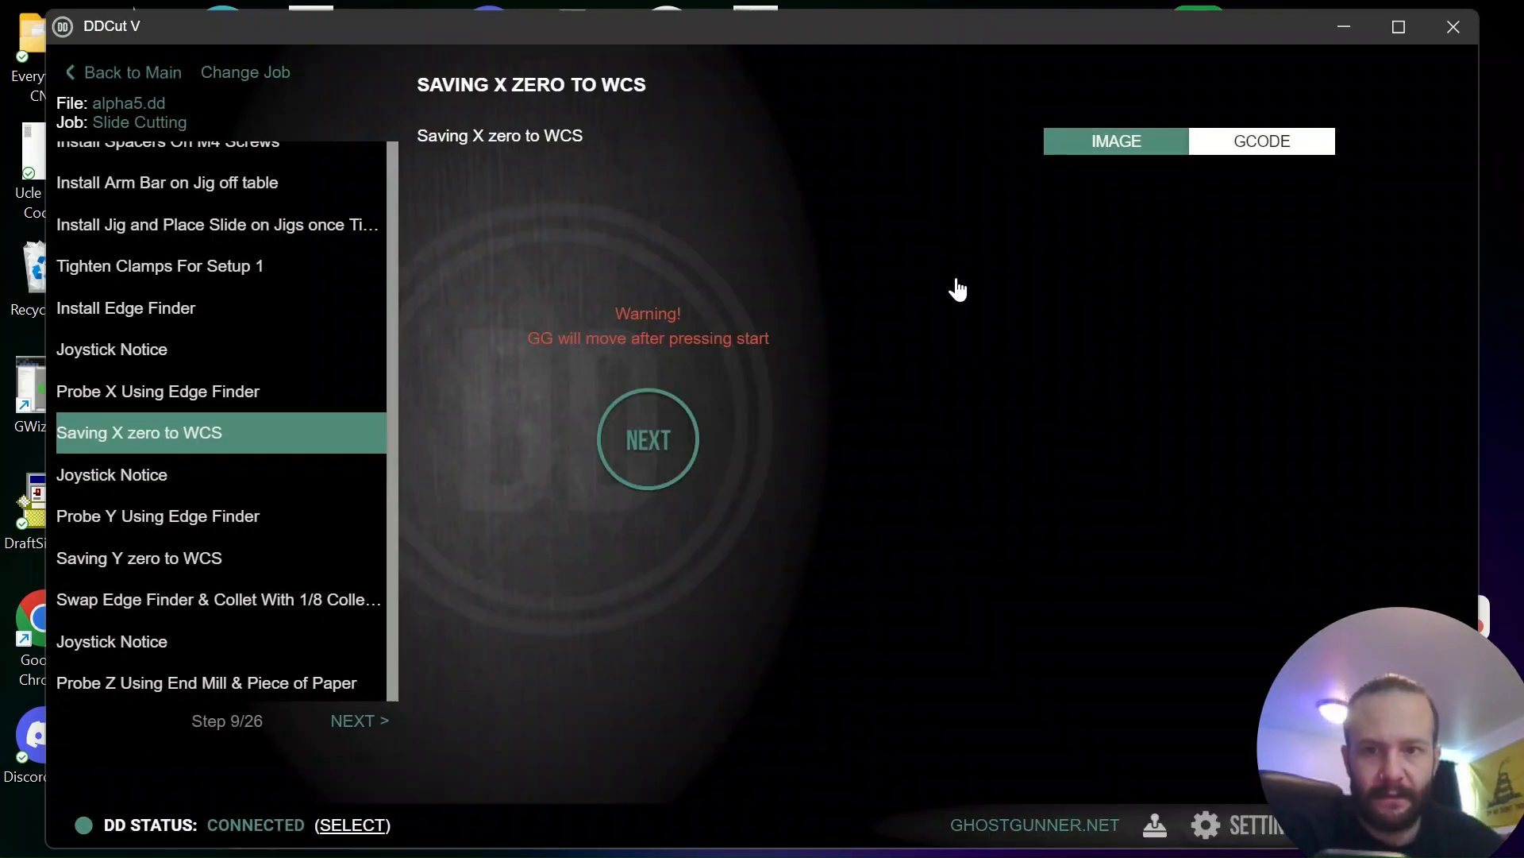
Run the Saving X zero to WCS step, and advance through the Y-axis Joystick Notice and Probe Y Using Edge Finder steps.
click(632, 466)
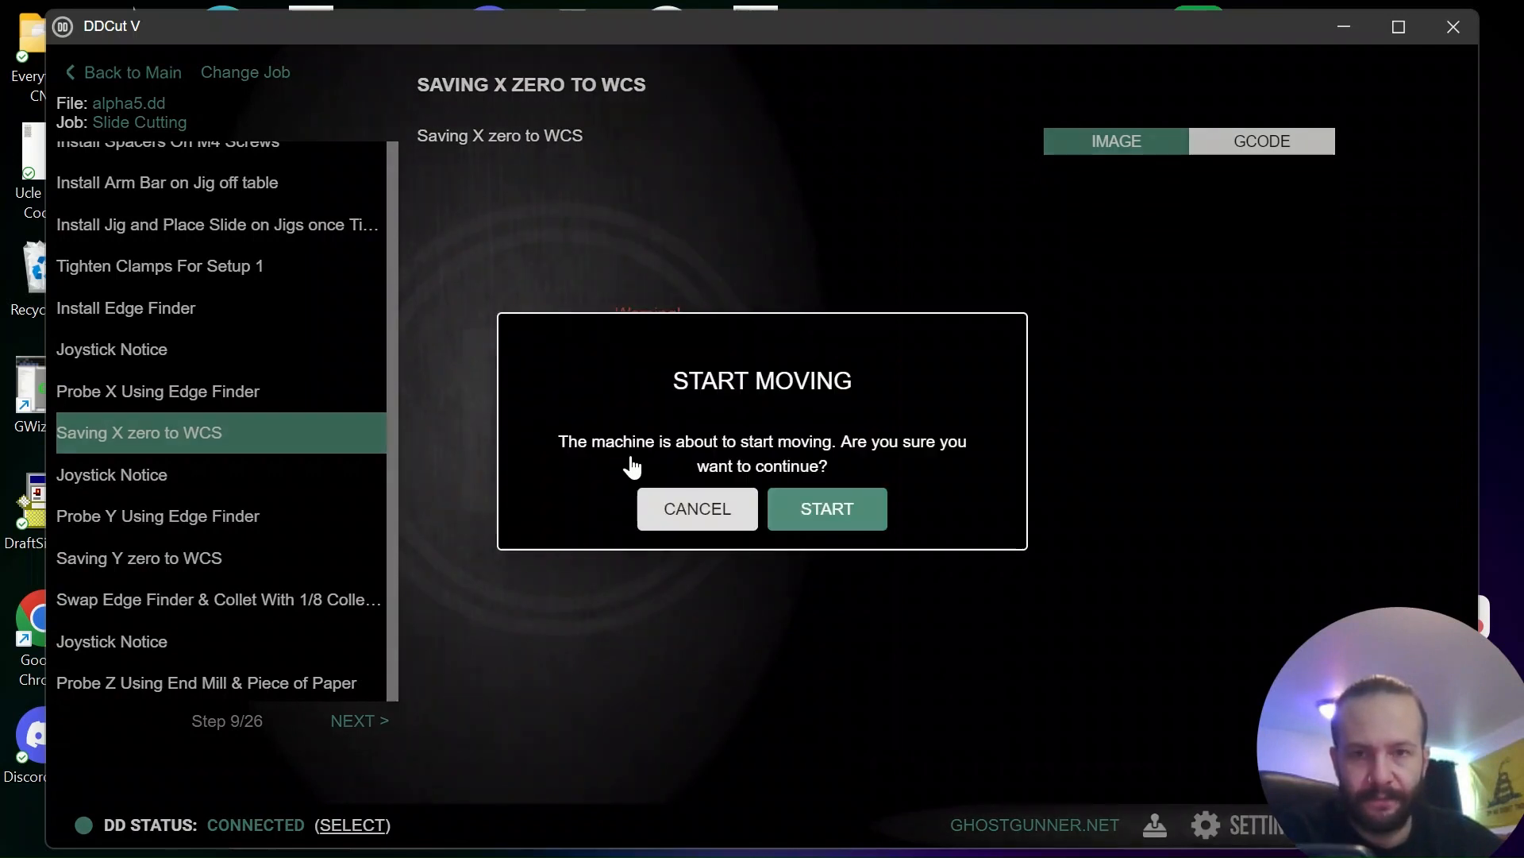
click(817, 519)
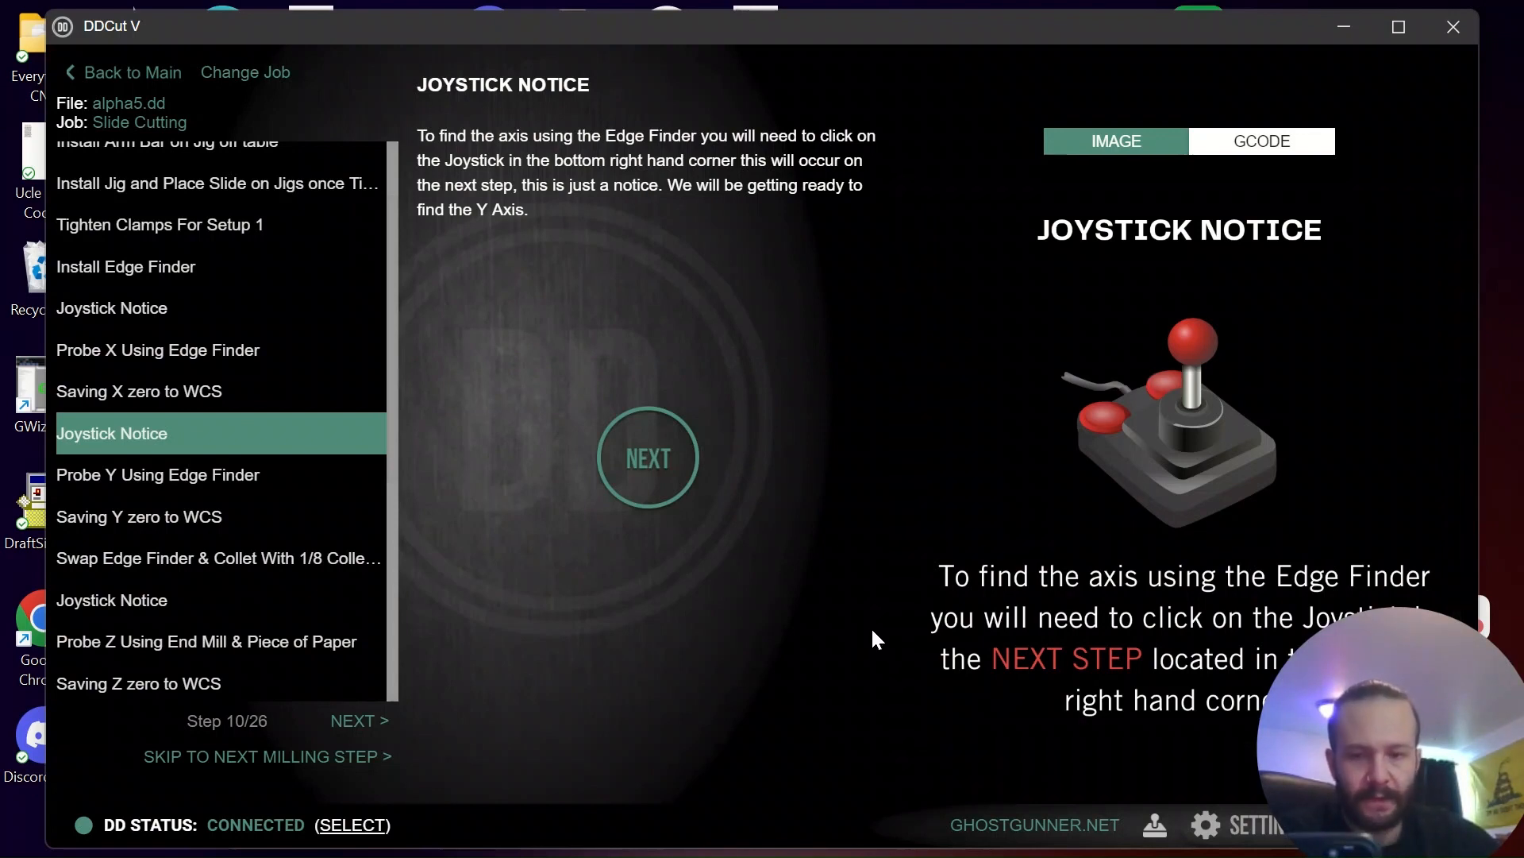
click(645, 483)
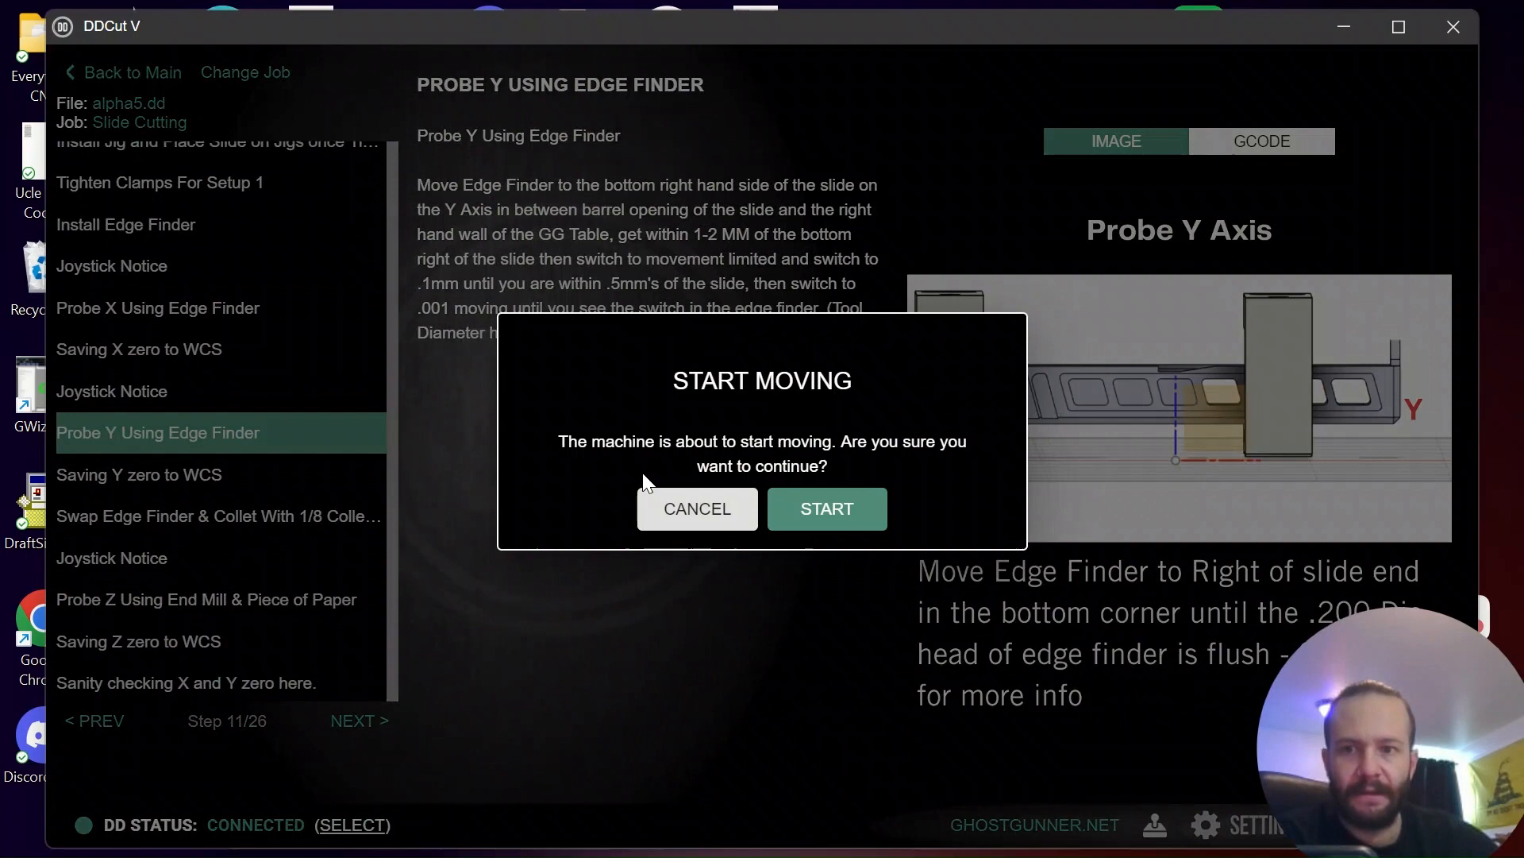
click(834, 512)
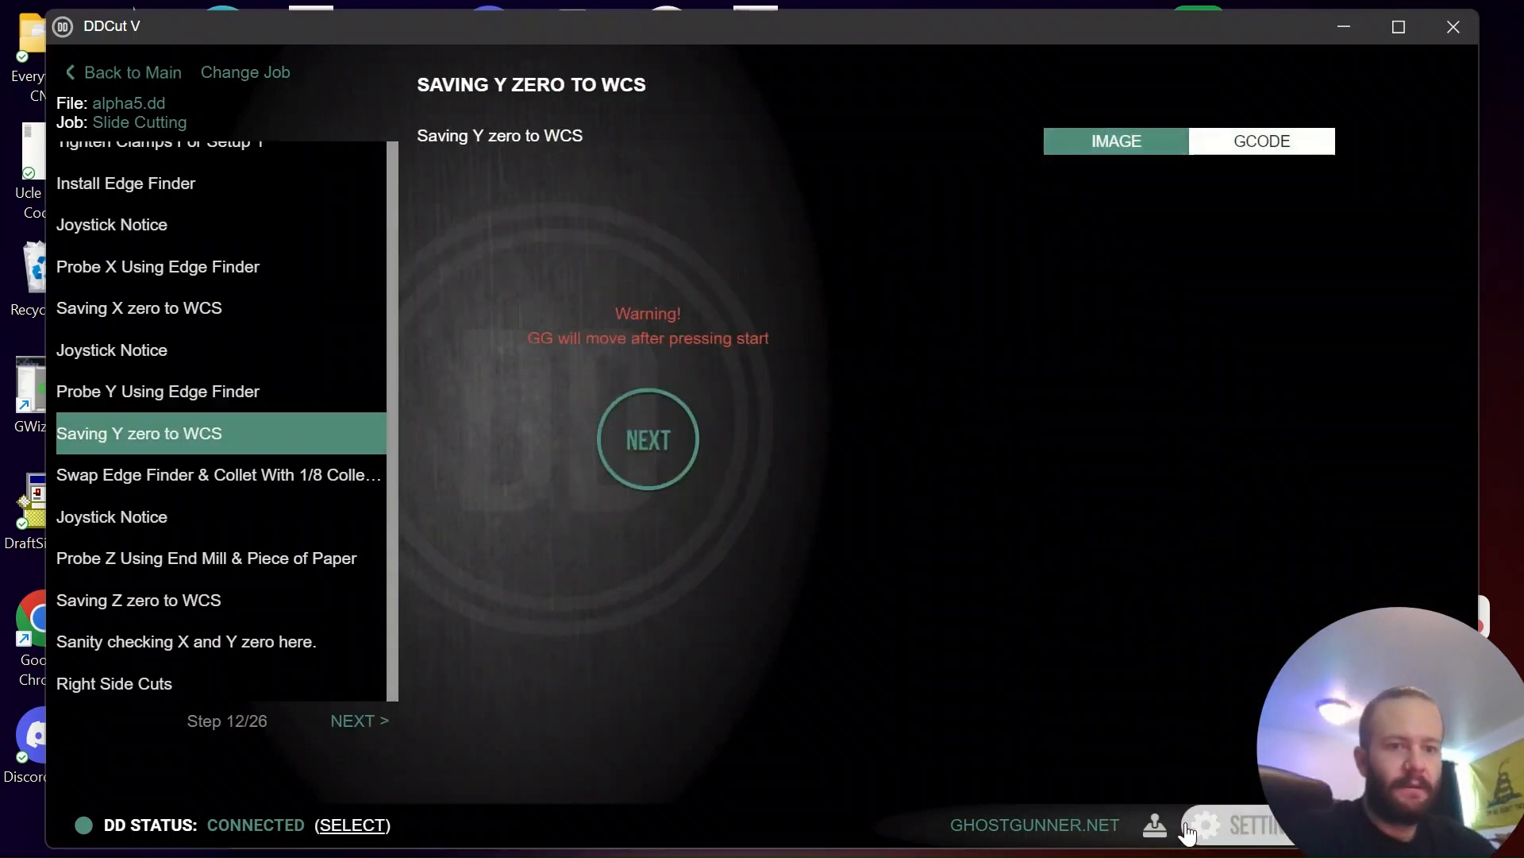
Open the manual jog controls and, in Continuous Motion mode, jog the X axis in the negative direction to about -64.83 mm.
click(1156, 827)
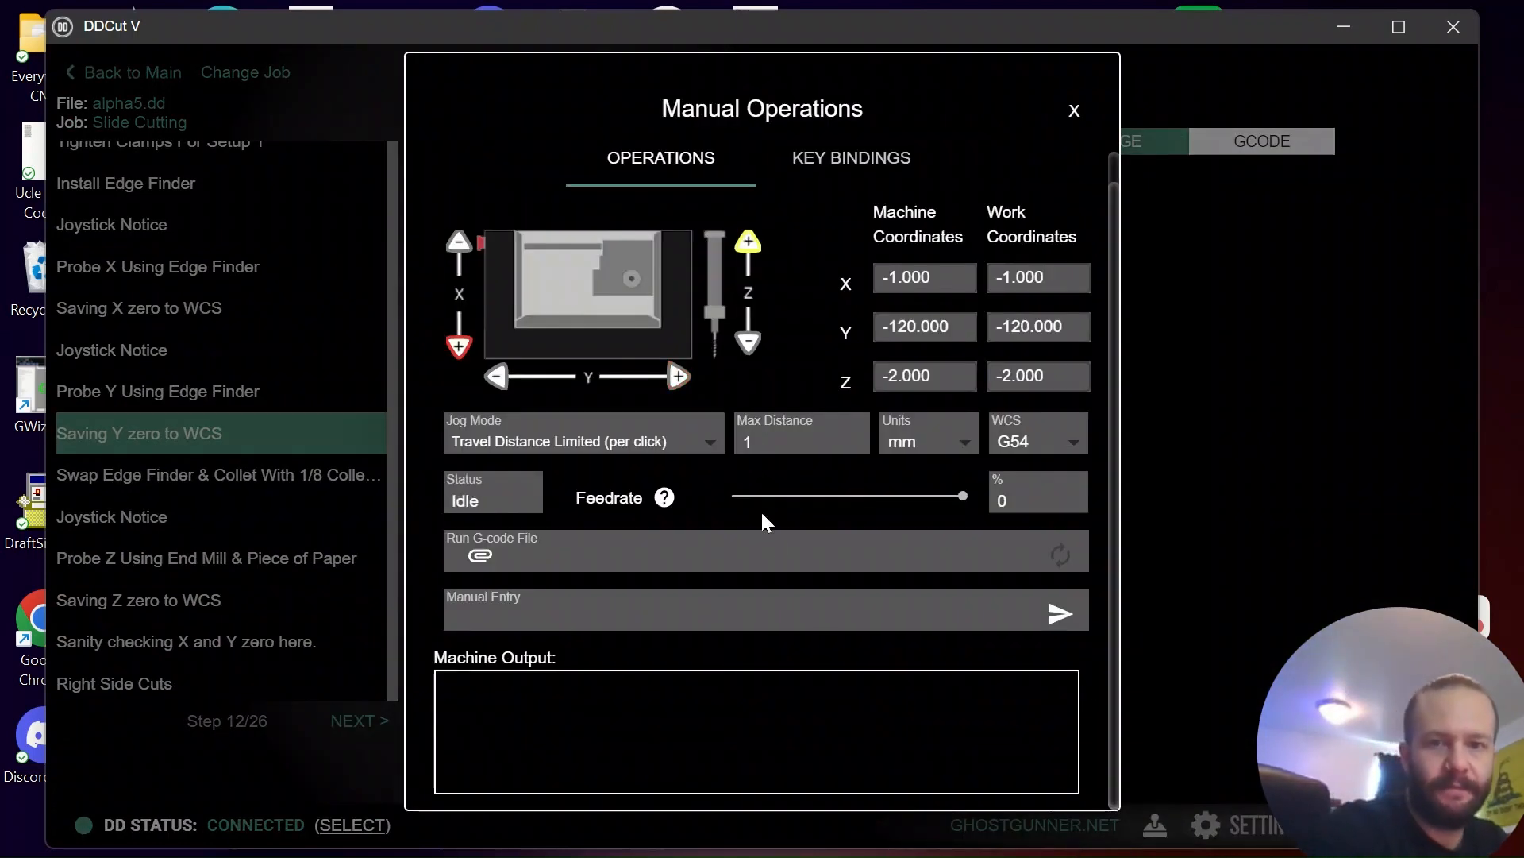
click(460, 248)
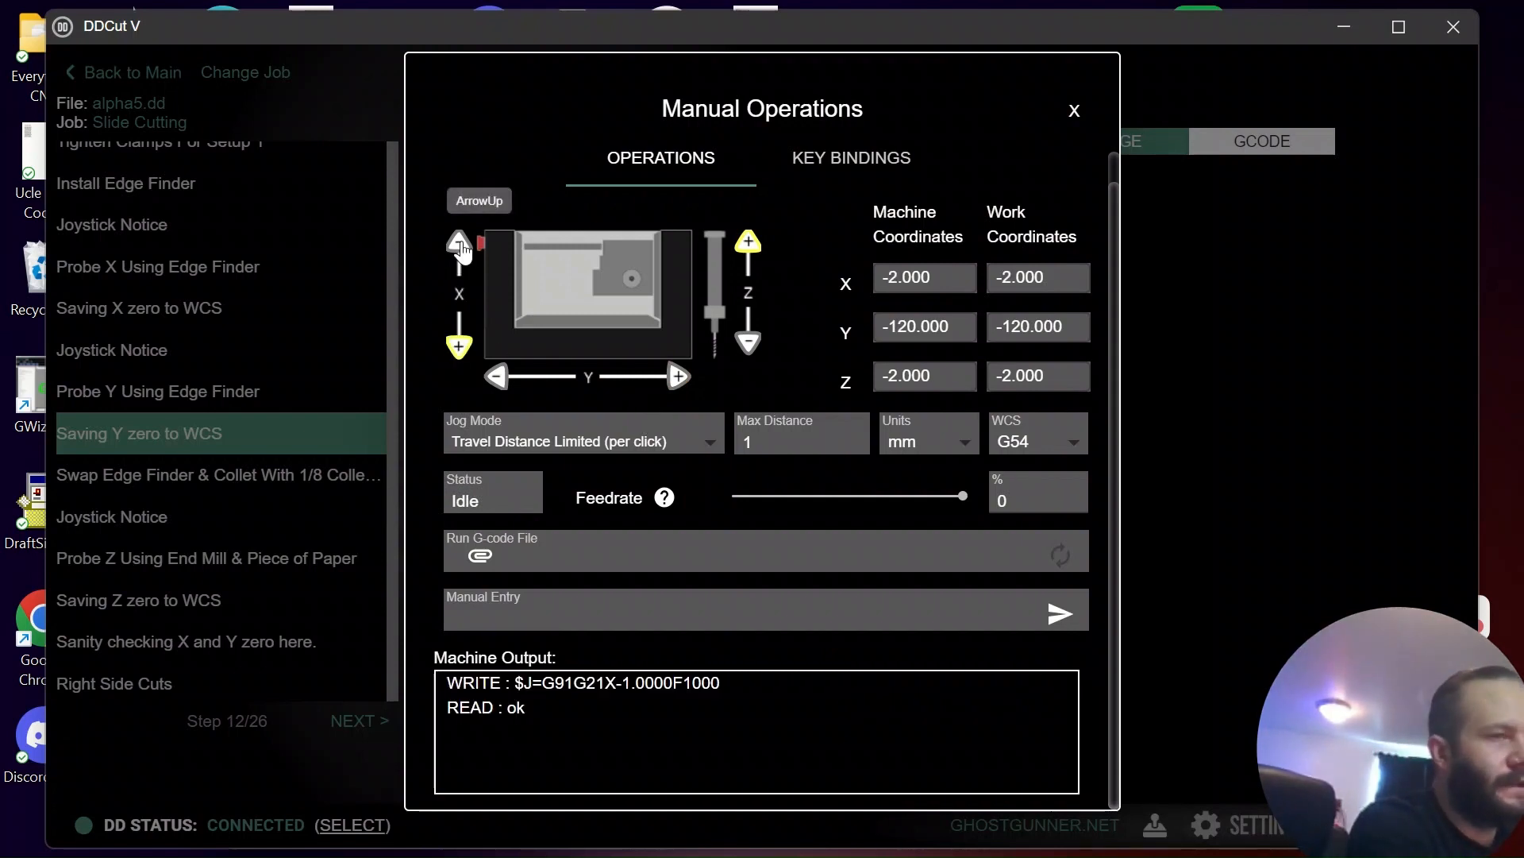
click(521, 458)
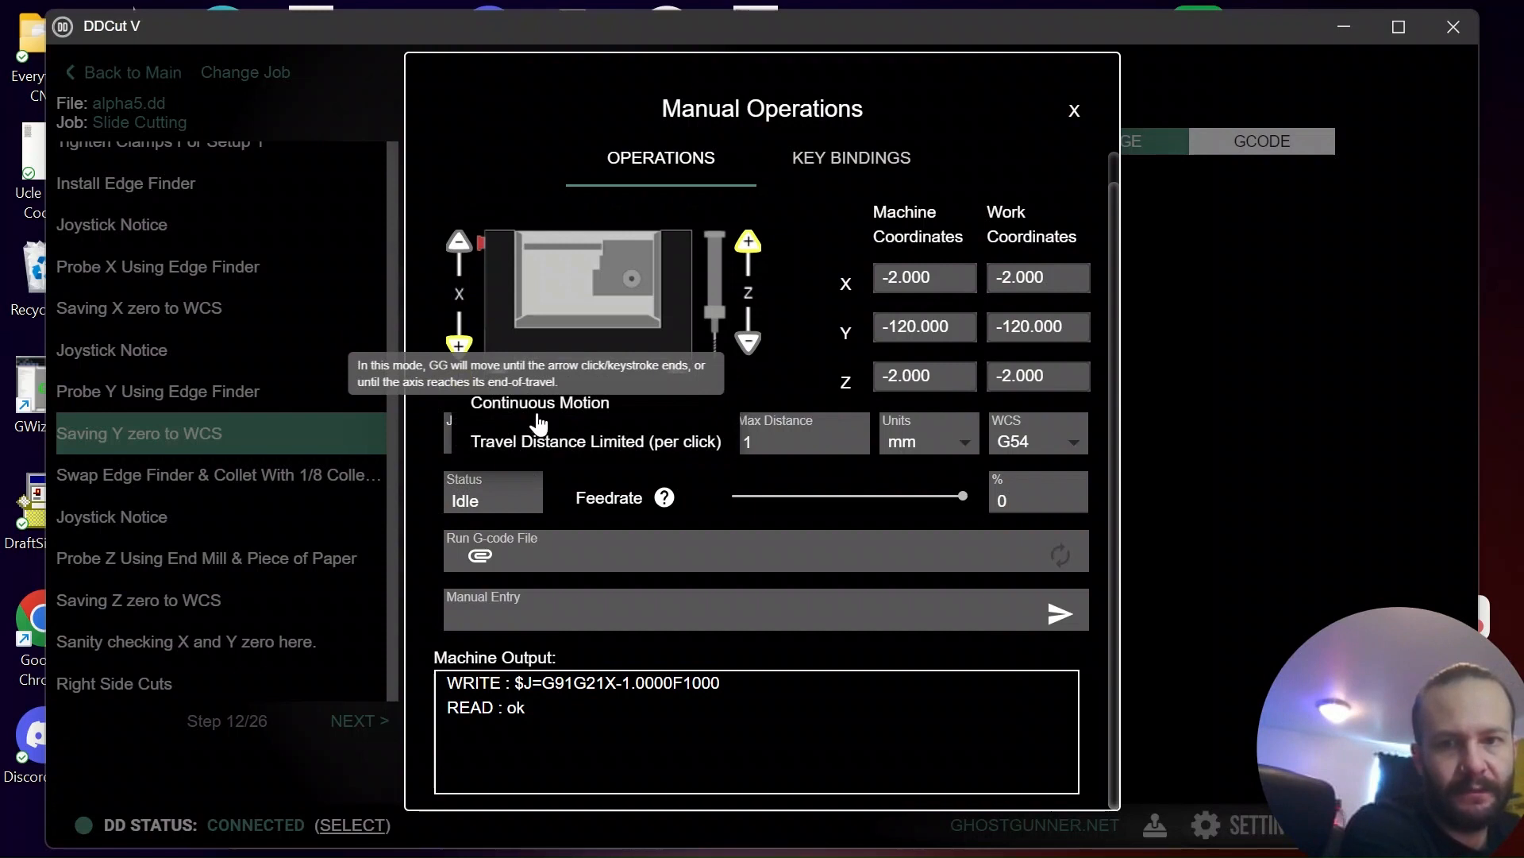
click(539, 423)
click(461, 252)
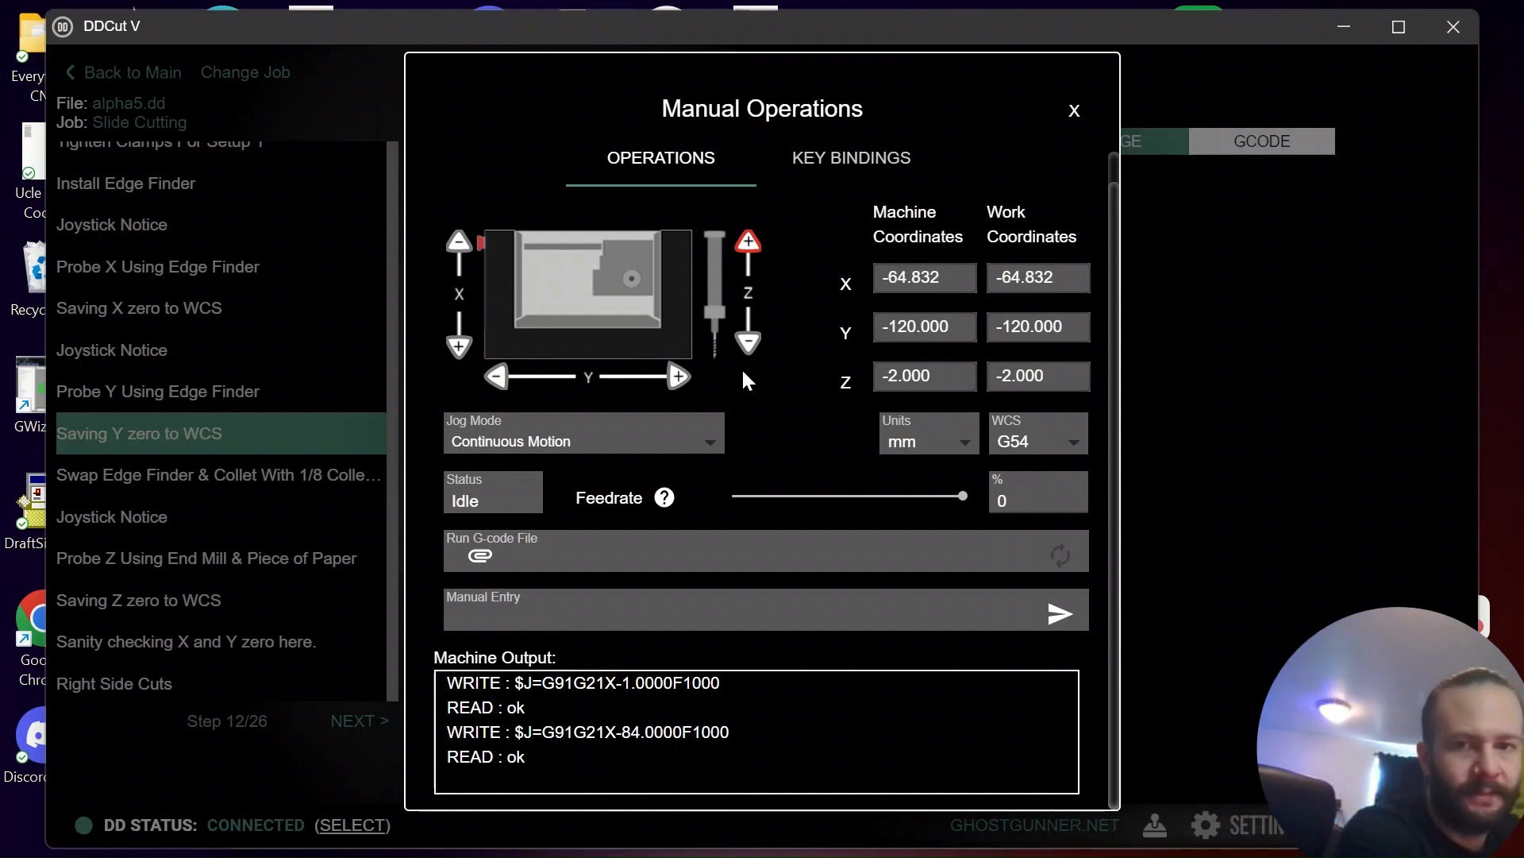
Position the edge finder beside the slide by jogging to about Y -37.67, X -71.33 and Z -12.17 mm.
click(675, 379)
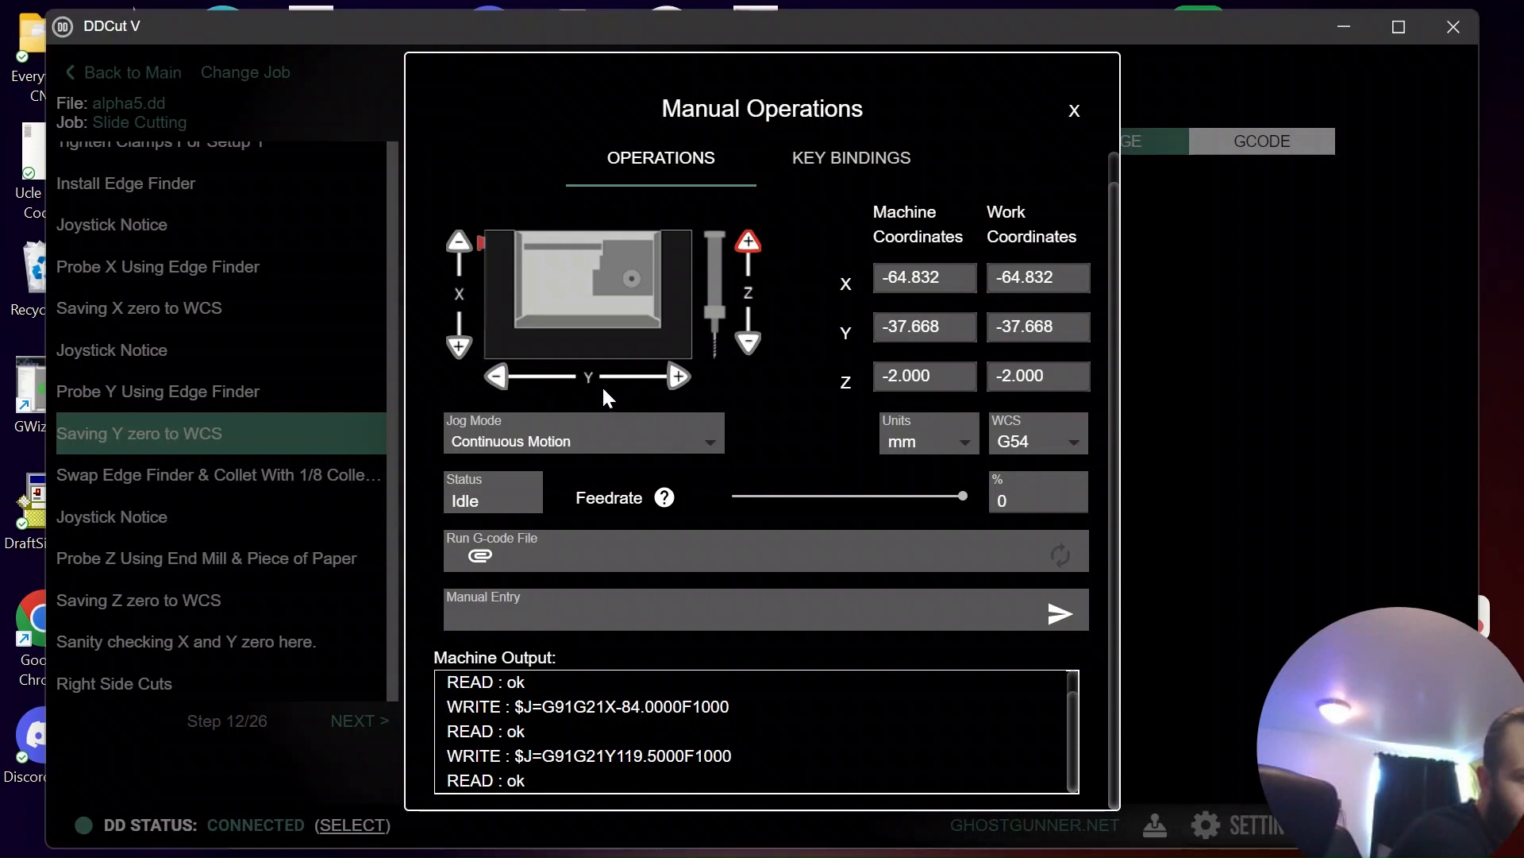
click(460, 248)
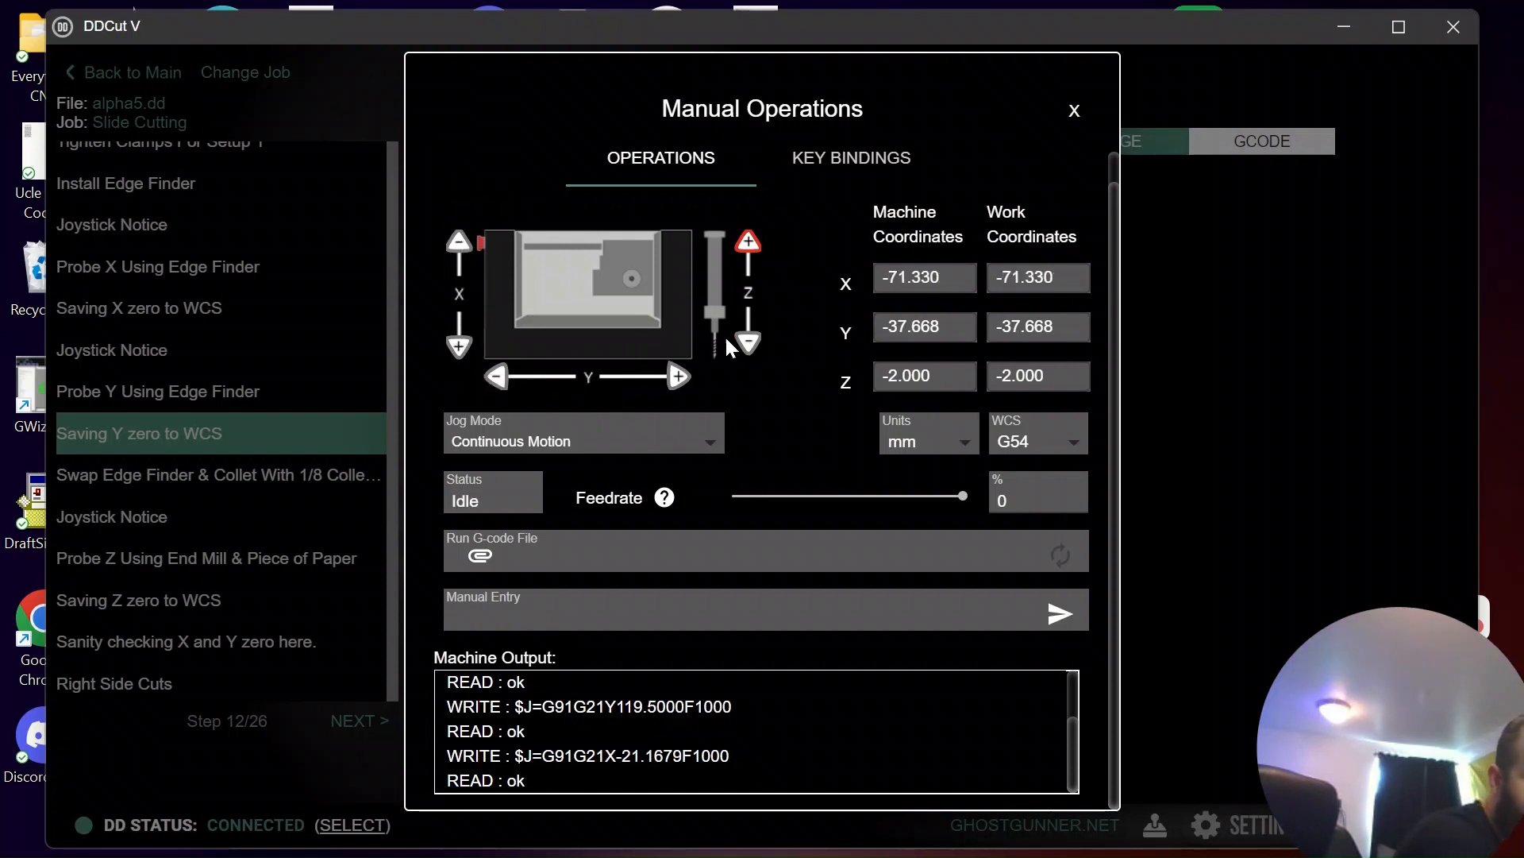
click(751, 349)
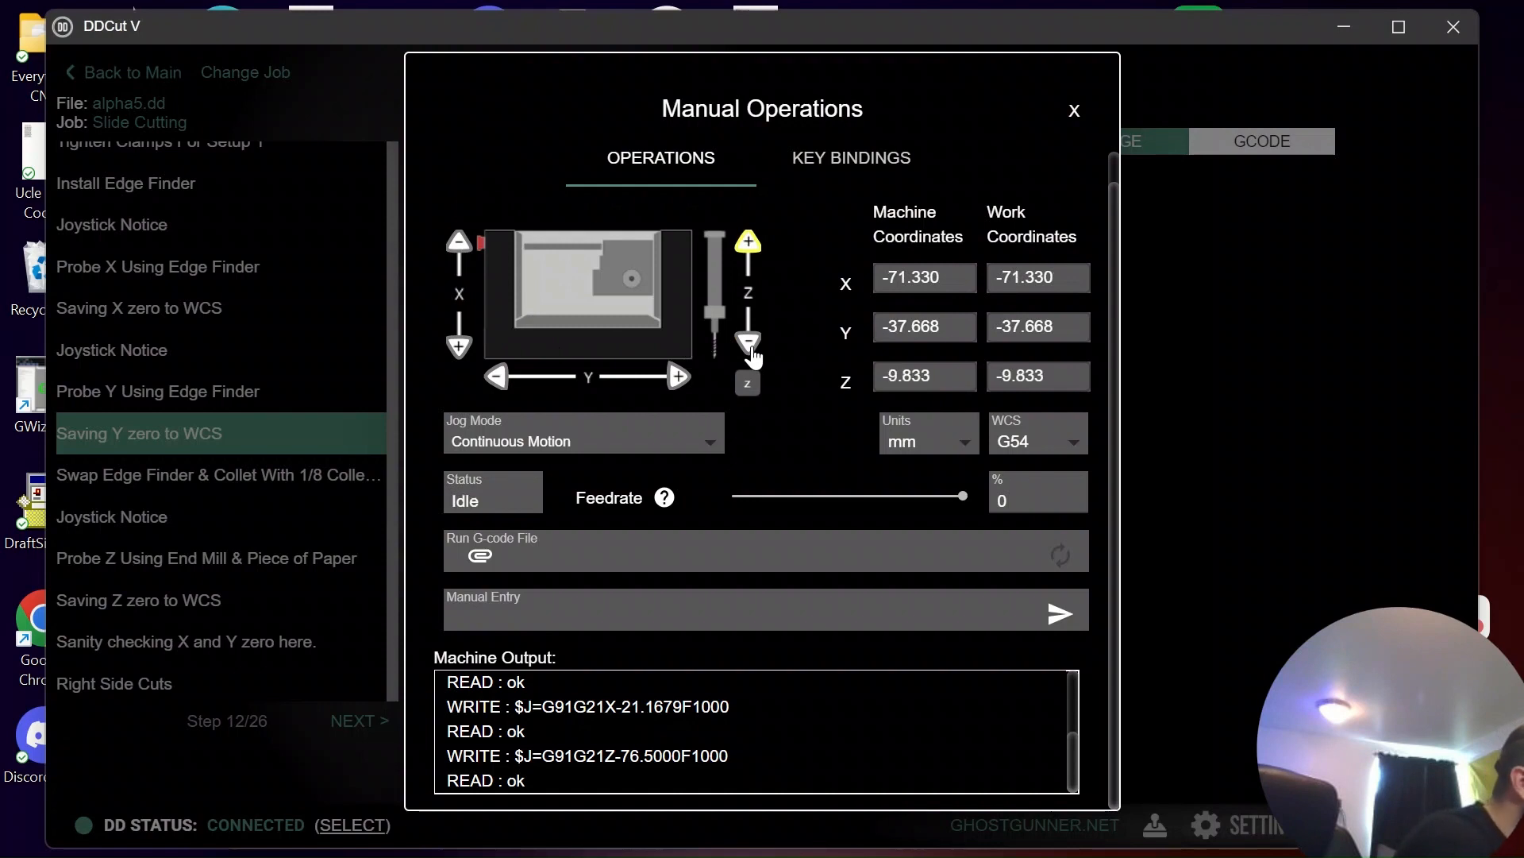
click(751, 350)
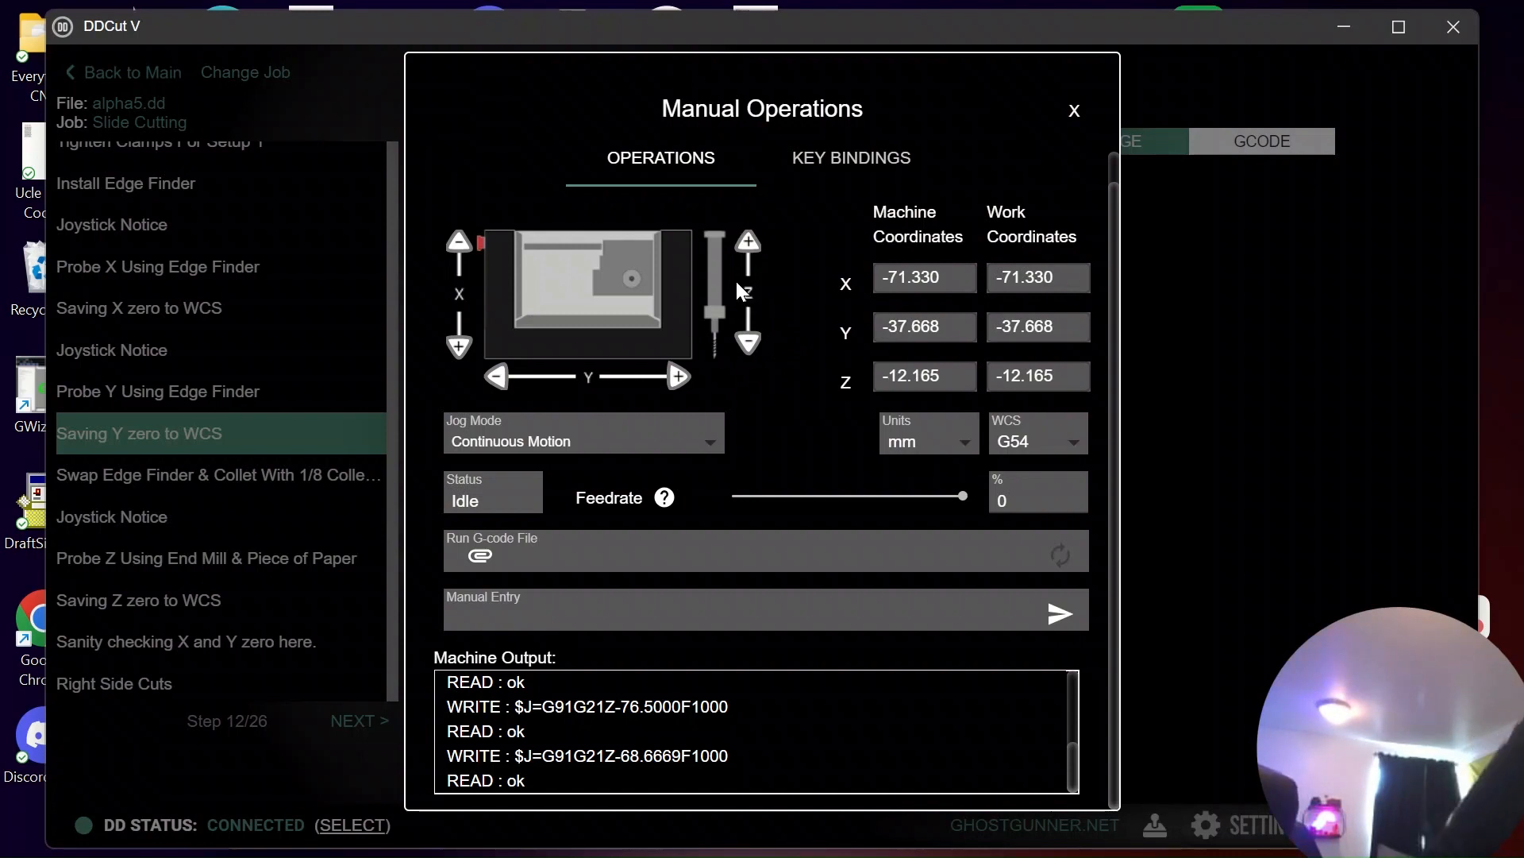
Switch the jog mode to Travel Distance Limited (per click) and jog the Y axis 2 mm in the negative direction in 1 mm increments.
click(511, 441)
click(556, 482)
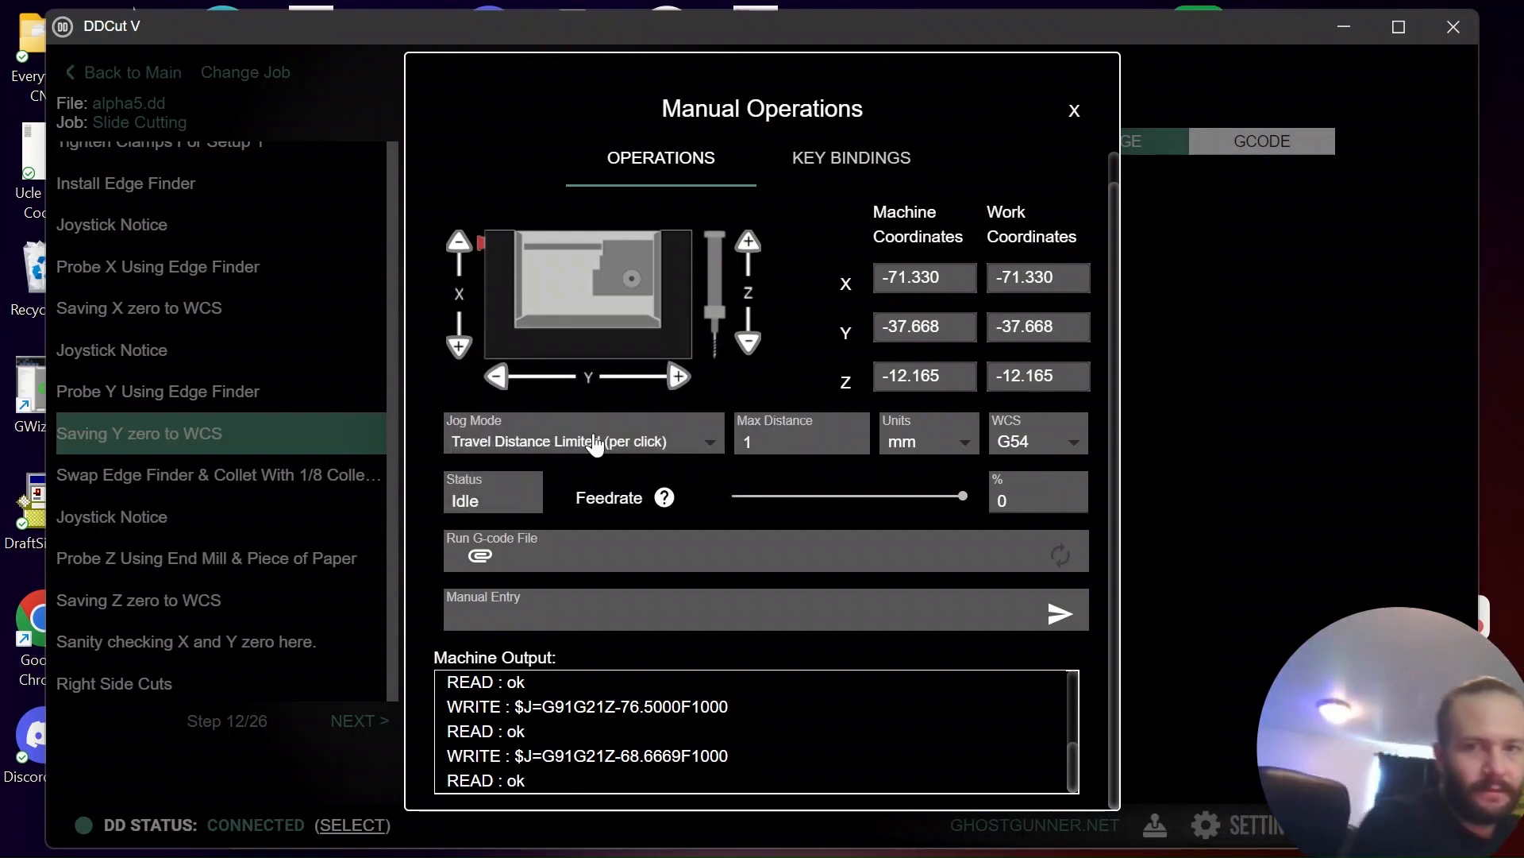
click(499, 382)
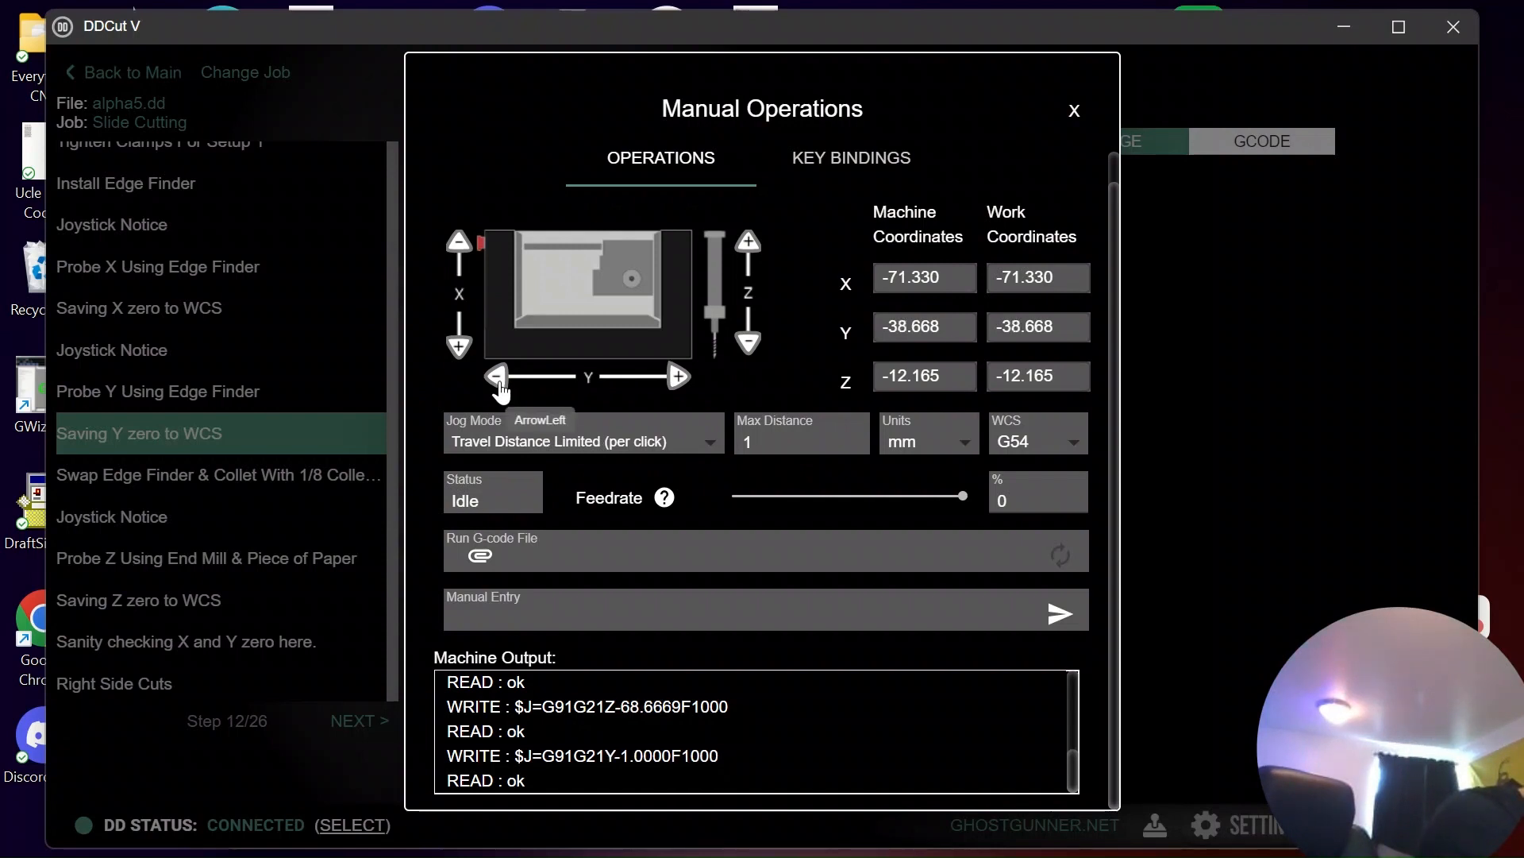
click(498, 383)
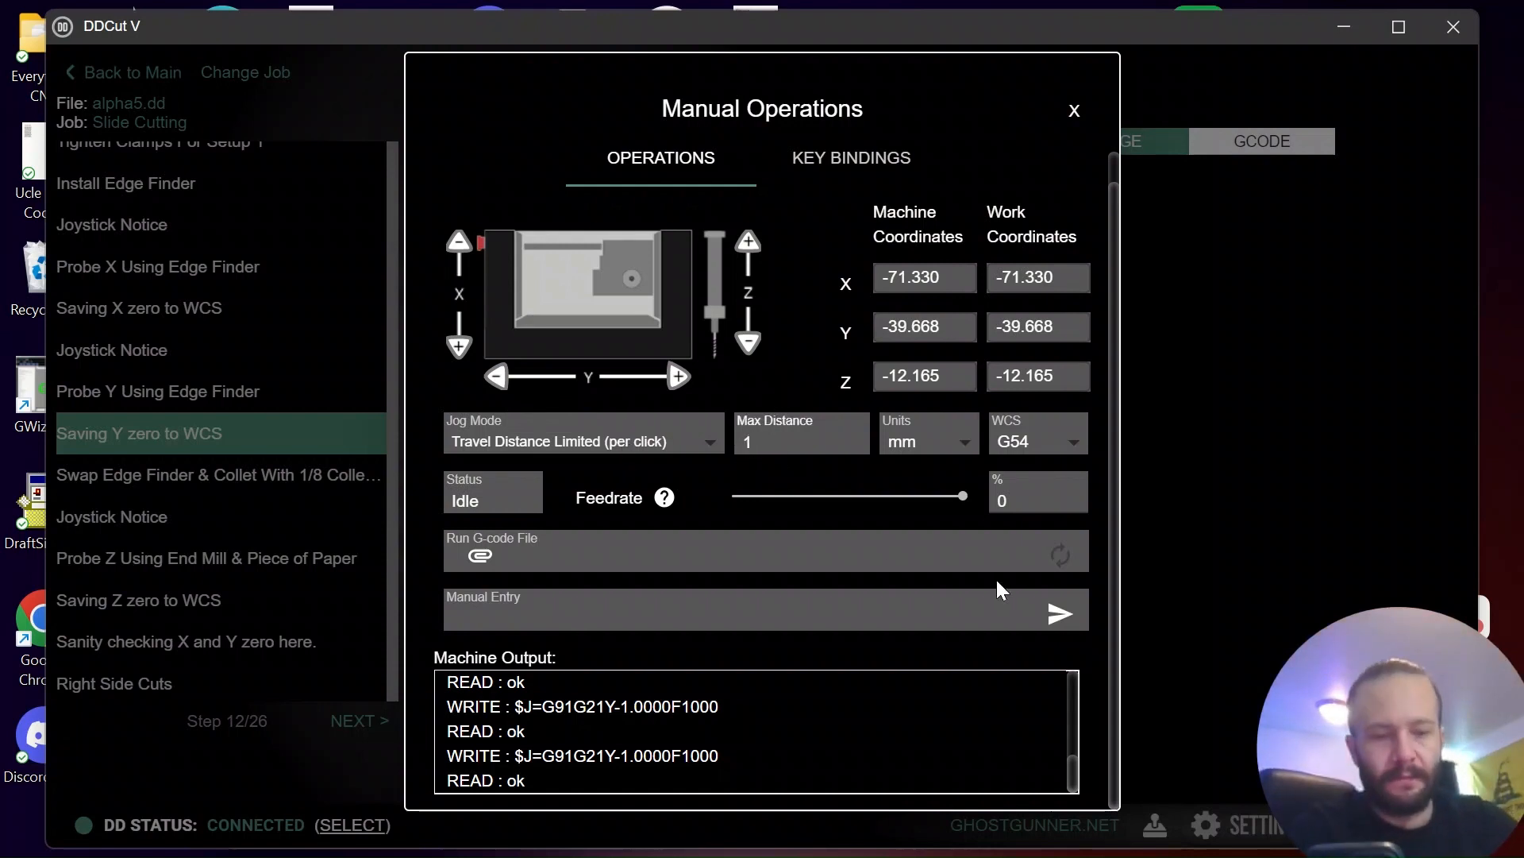
Set the maximum jog distance to .1 mm and jog the Y axis in the negative direction to about -41.07 mm.
text(.)
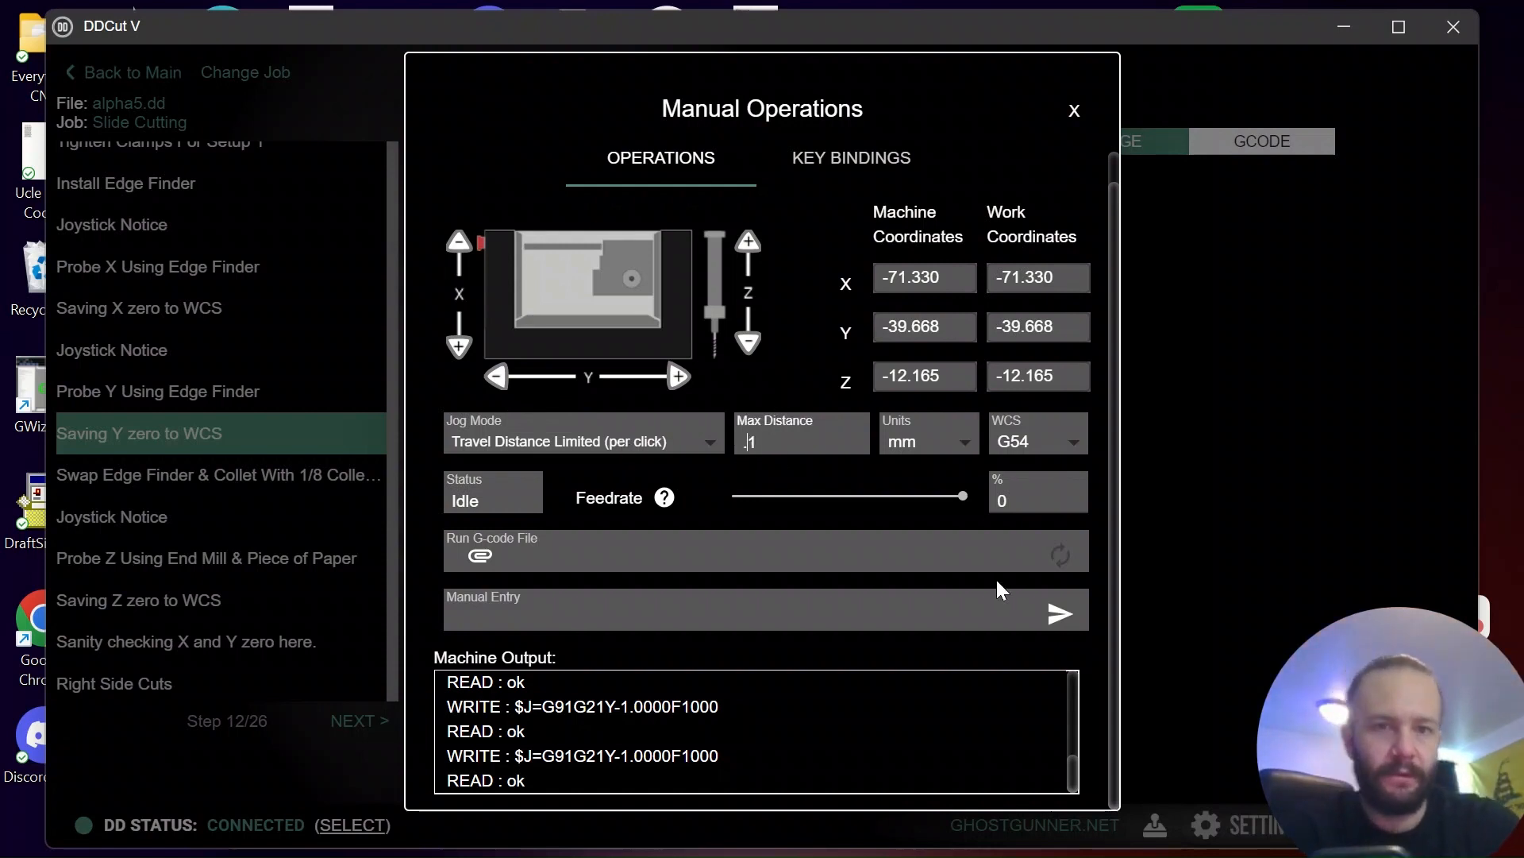
click(498, 382)
click(498, 381)
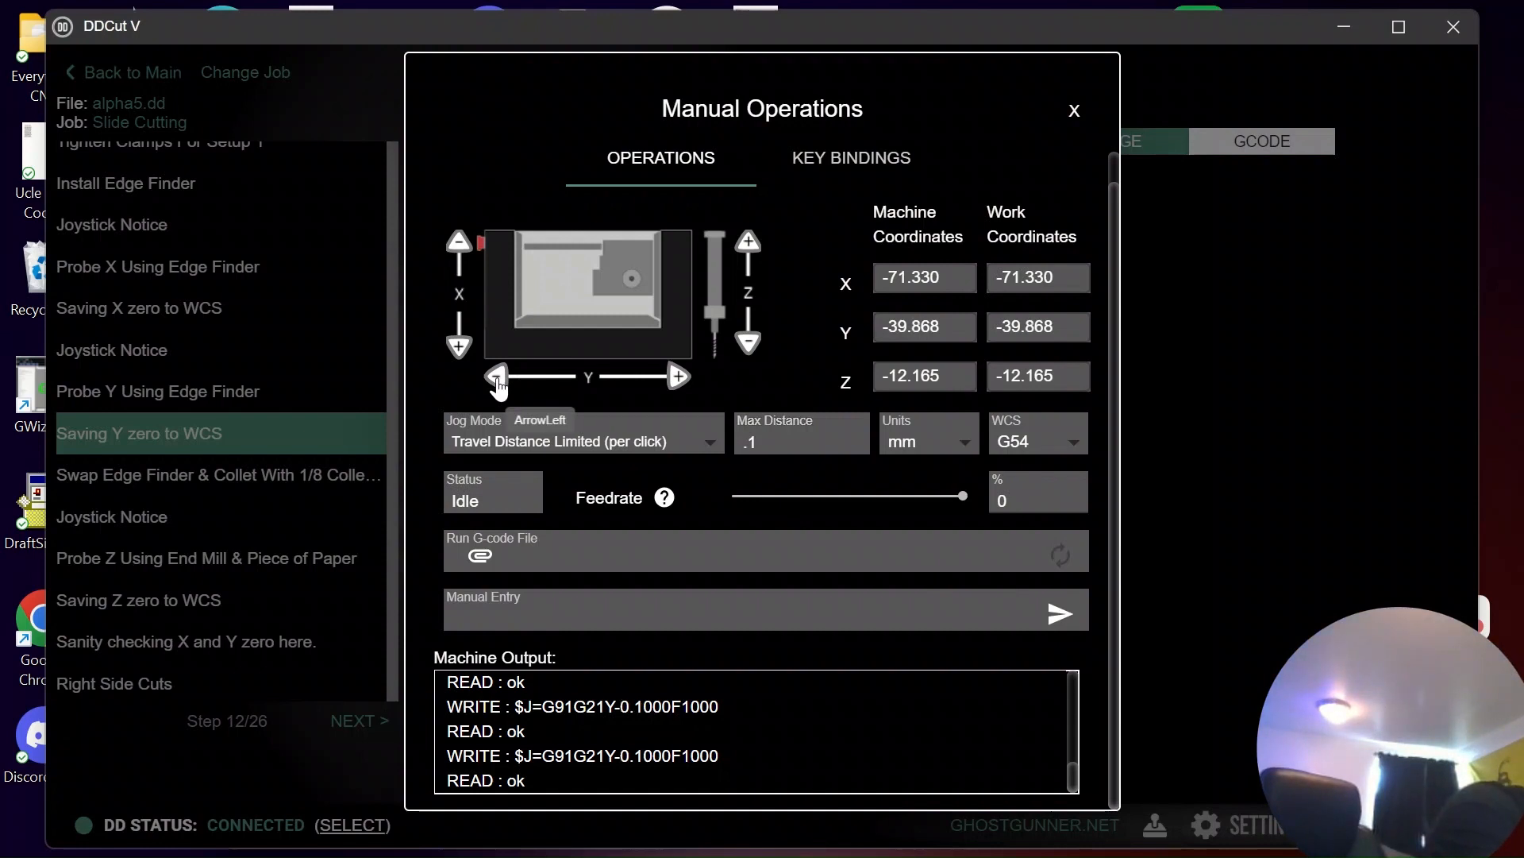
click(497, 381)
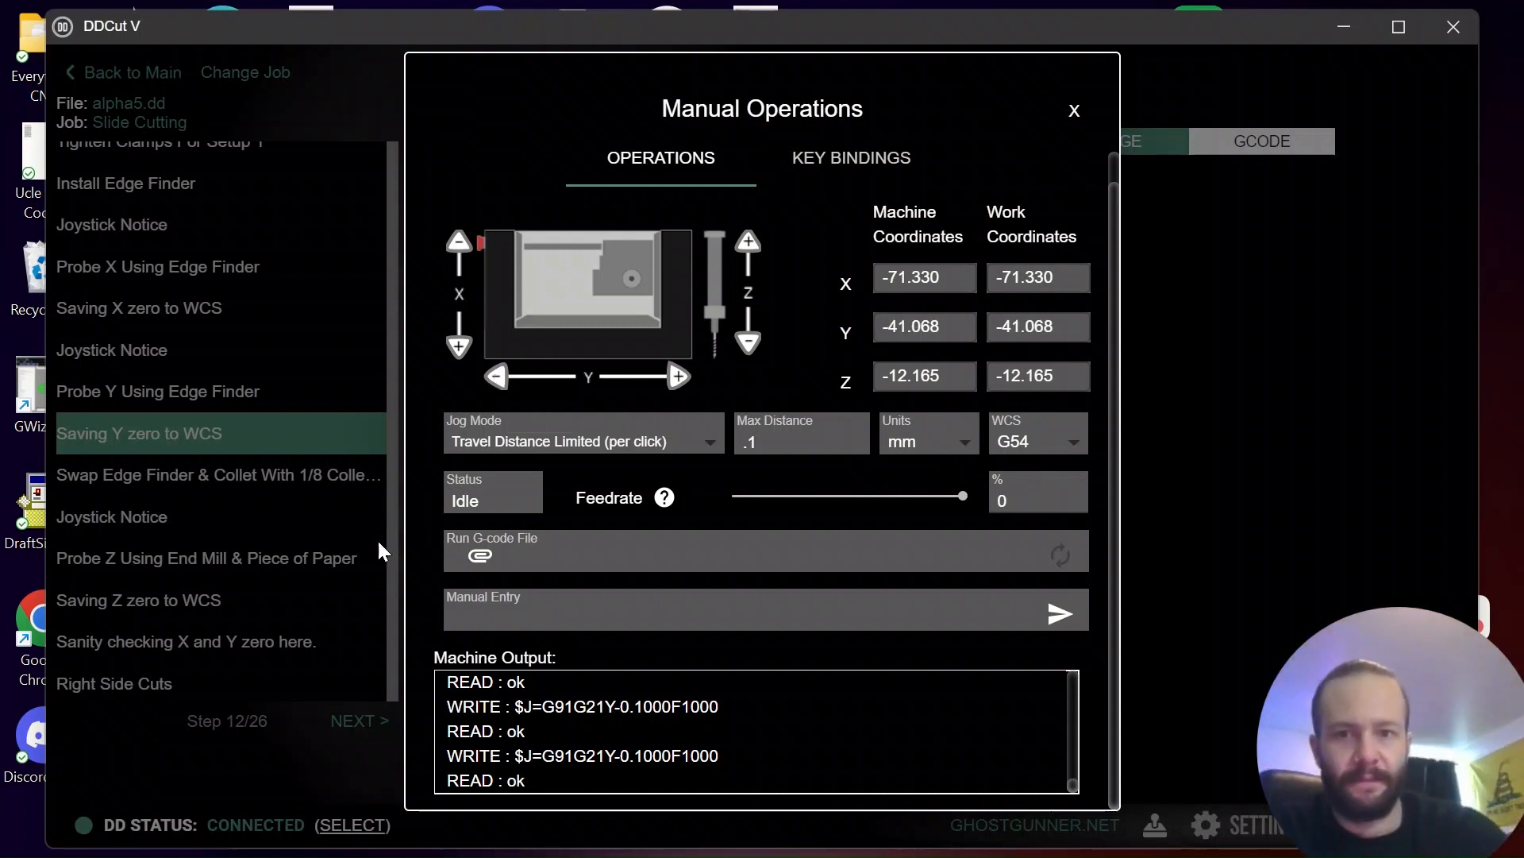
Raise the Z axis in Continuous Motion mode and run the Saving Y zero to WCS step.
click(558, 445)
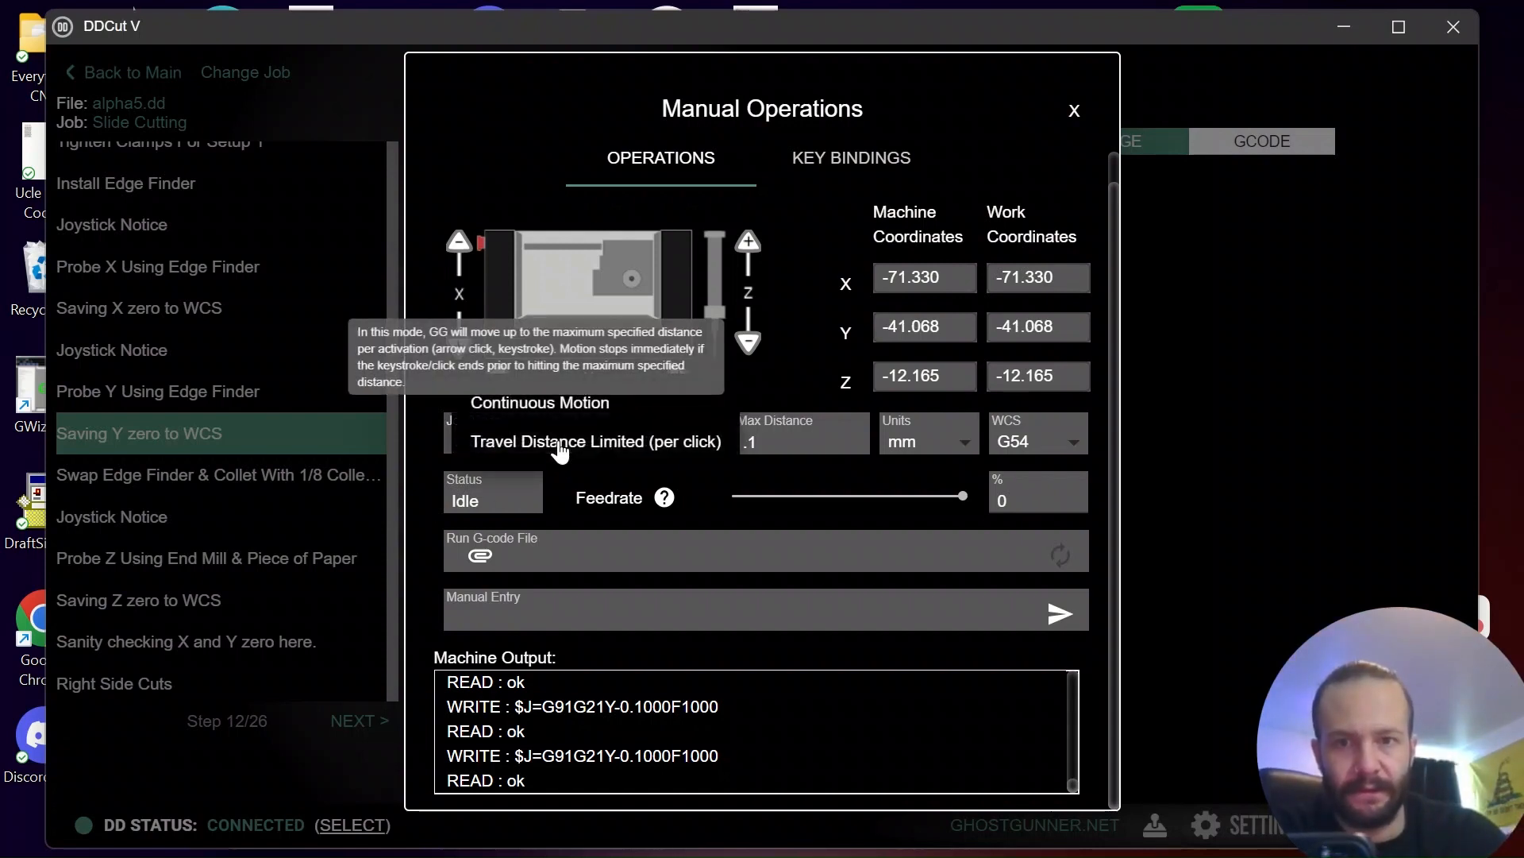
click(524, 399)
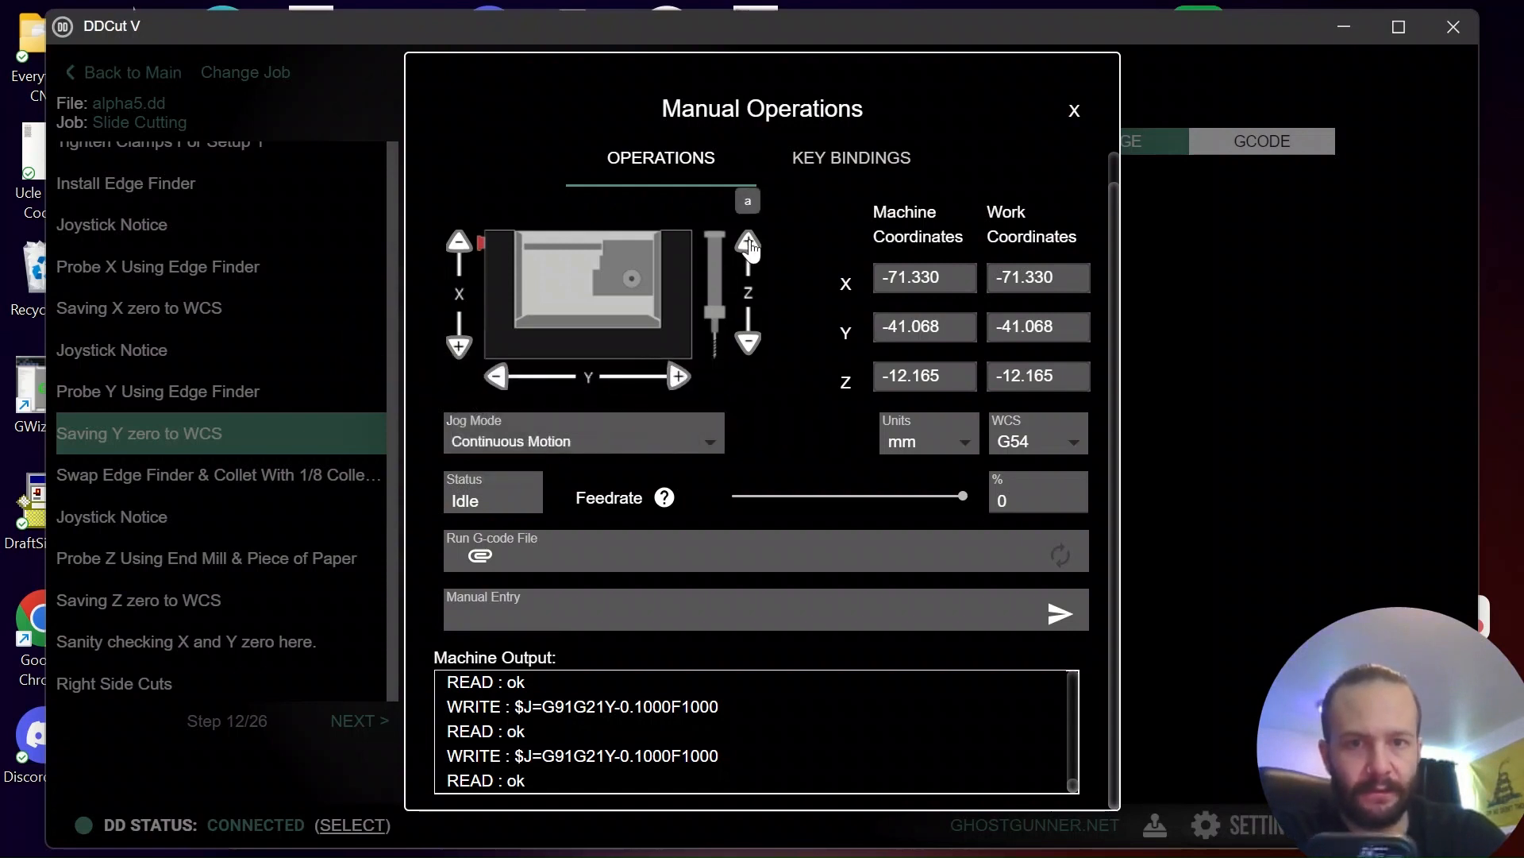
click(748, 242)
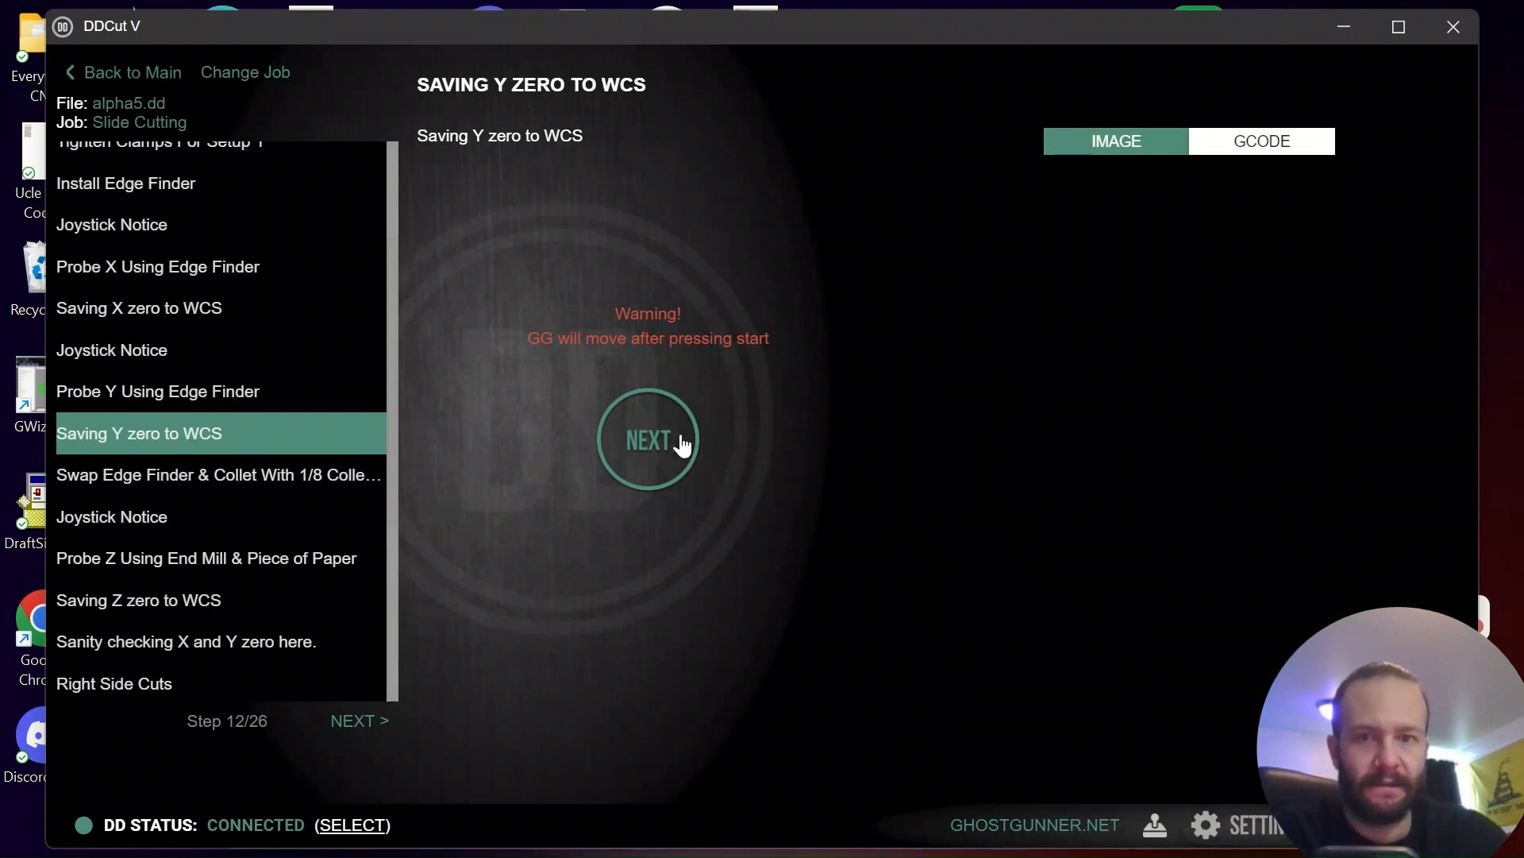
click(675, 442)
click(832, 507)
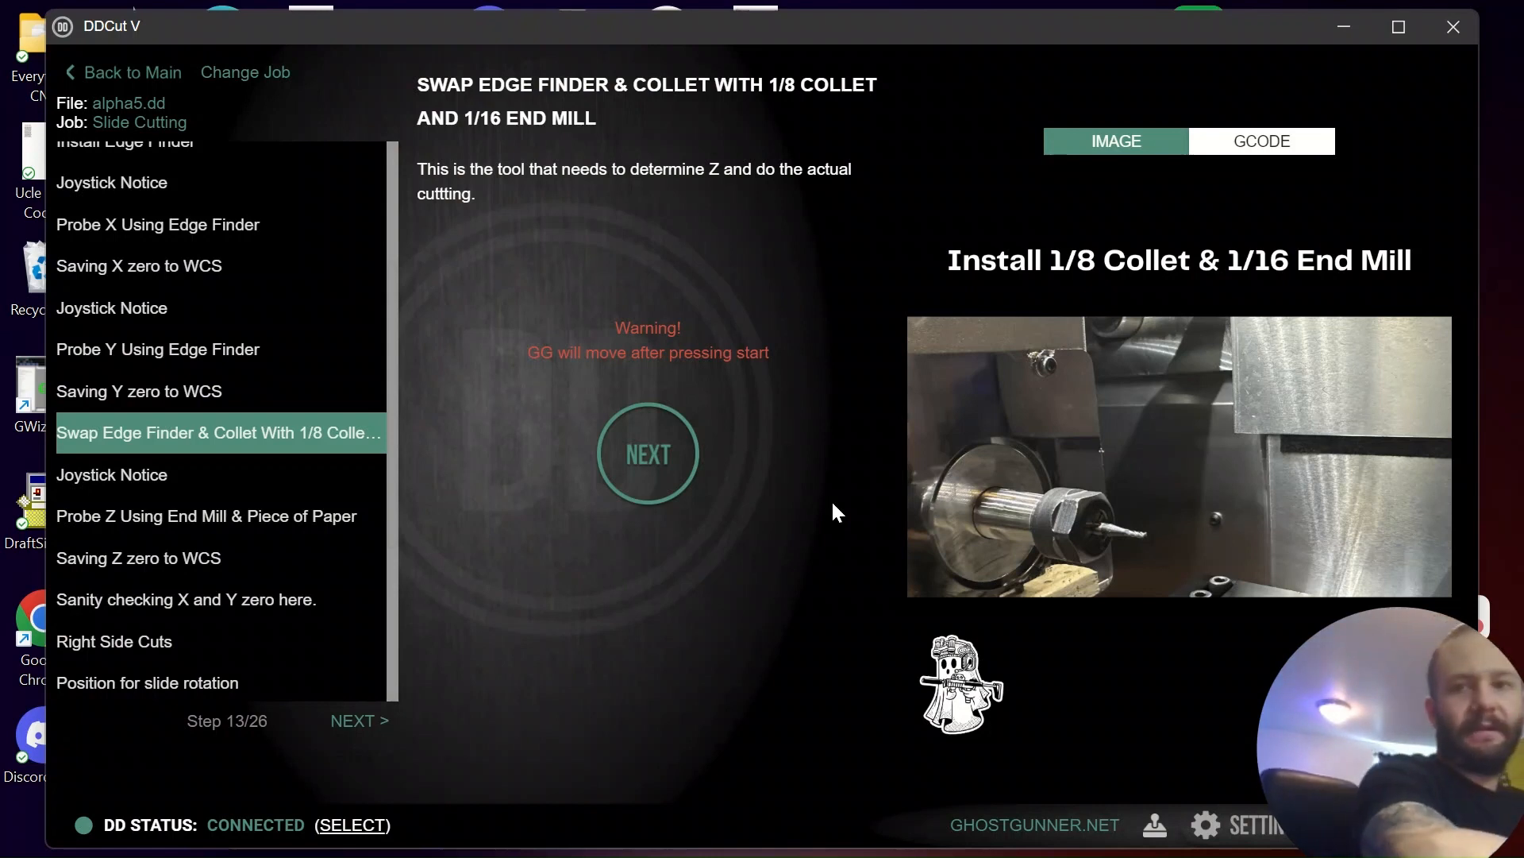
Run the swap step for the 1/8 collet and 1/16 end mill, and advance past the Joystick Notice to the Probe Z step.
click(654, 483)
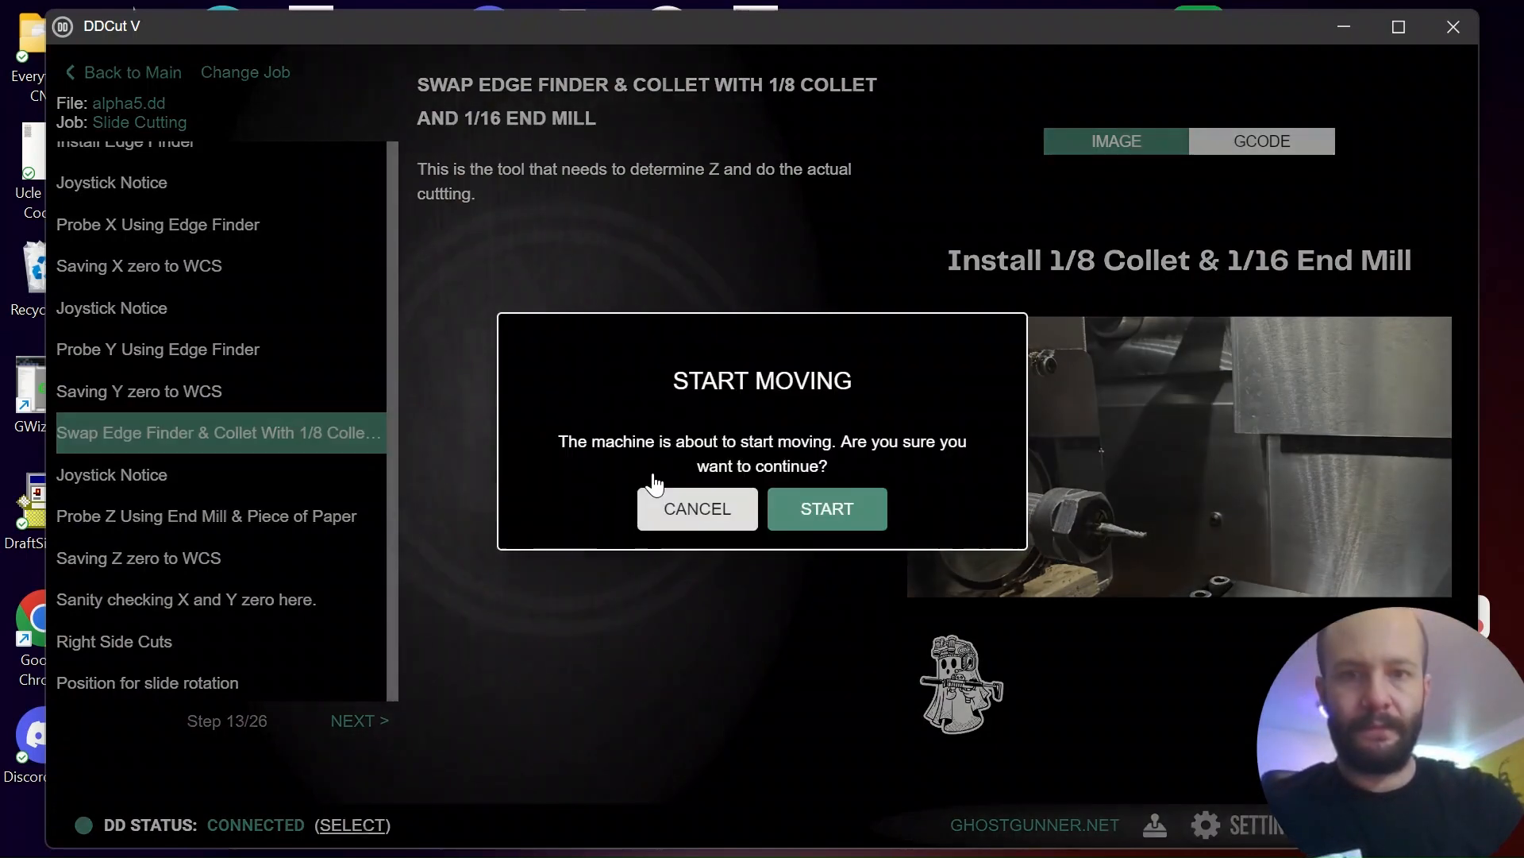
click(825, 512)
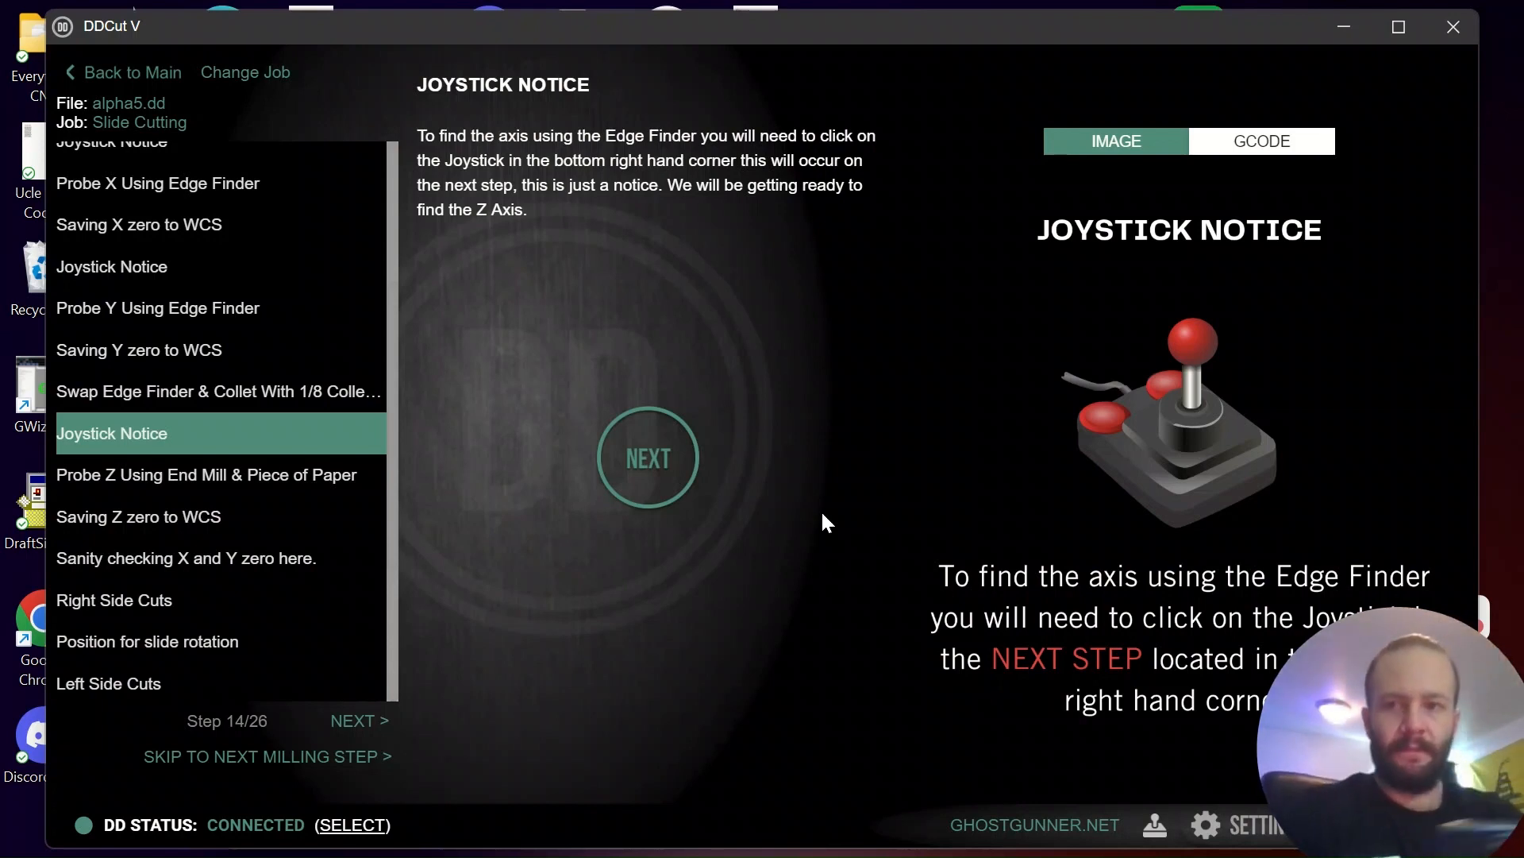
click(664, 477)
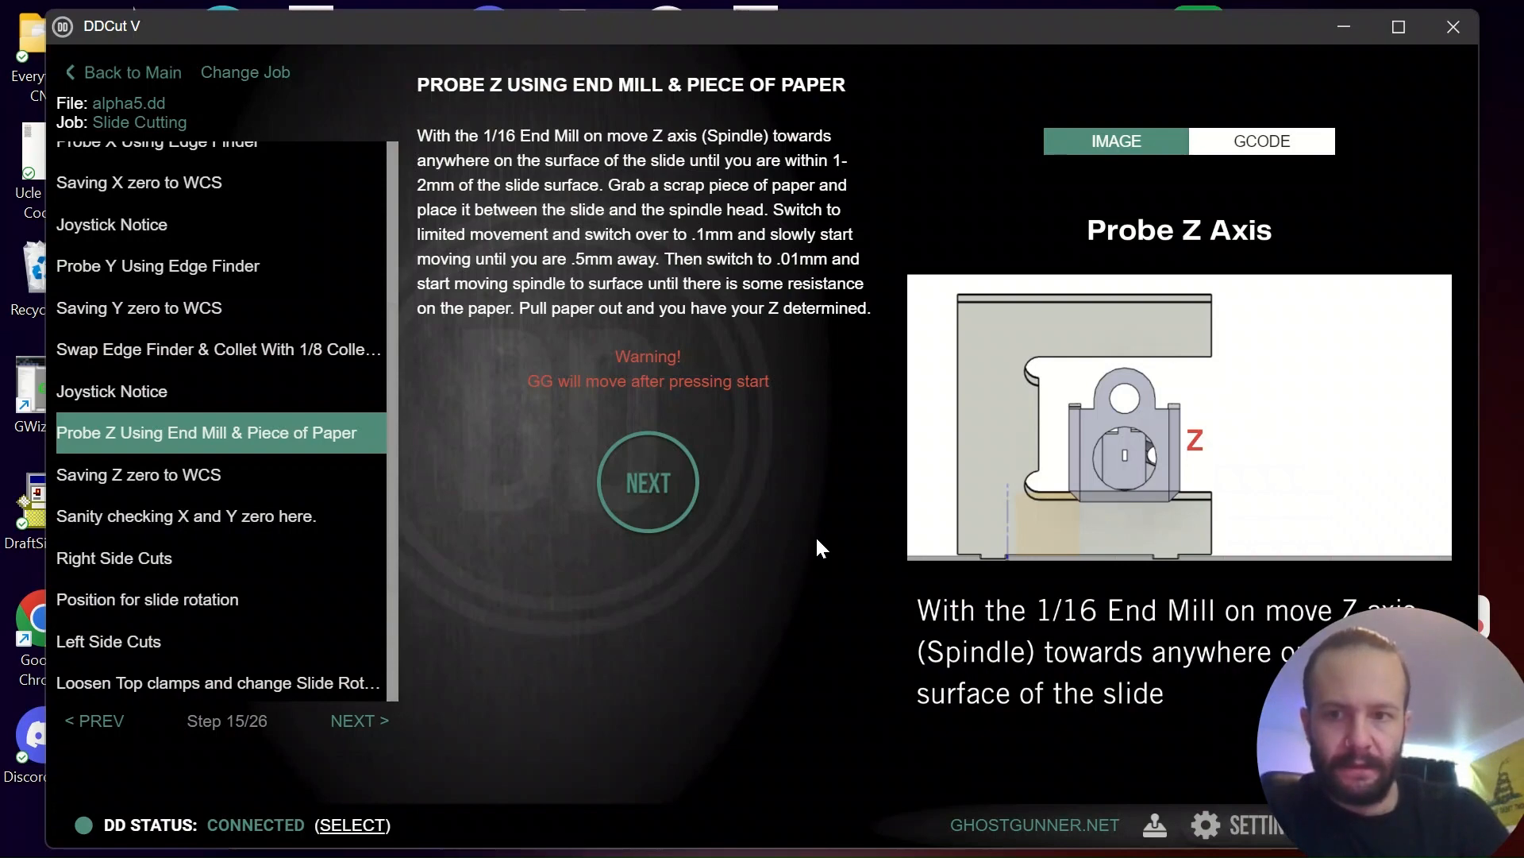
Run the Probe Z step and jog the X axis in Continuous Motion mode in the negative direction to about -56.5 mm.
click(648, 500)
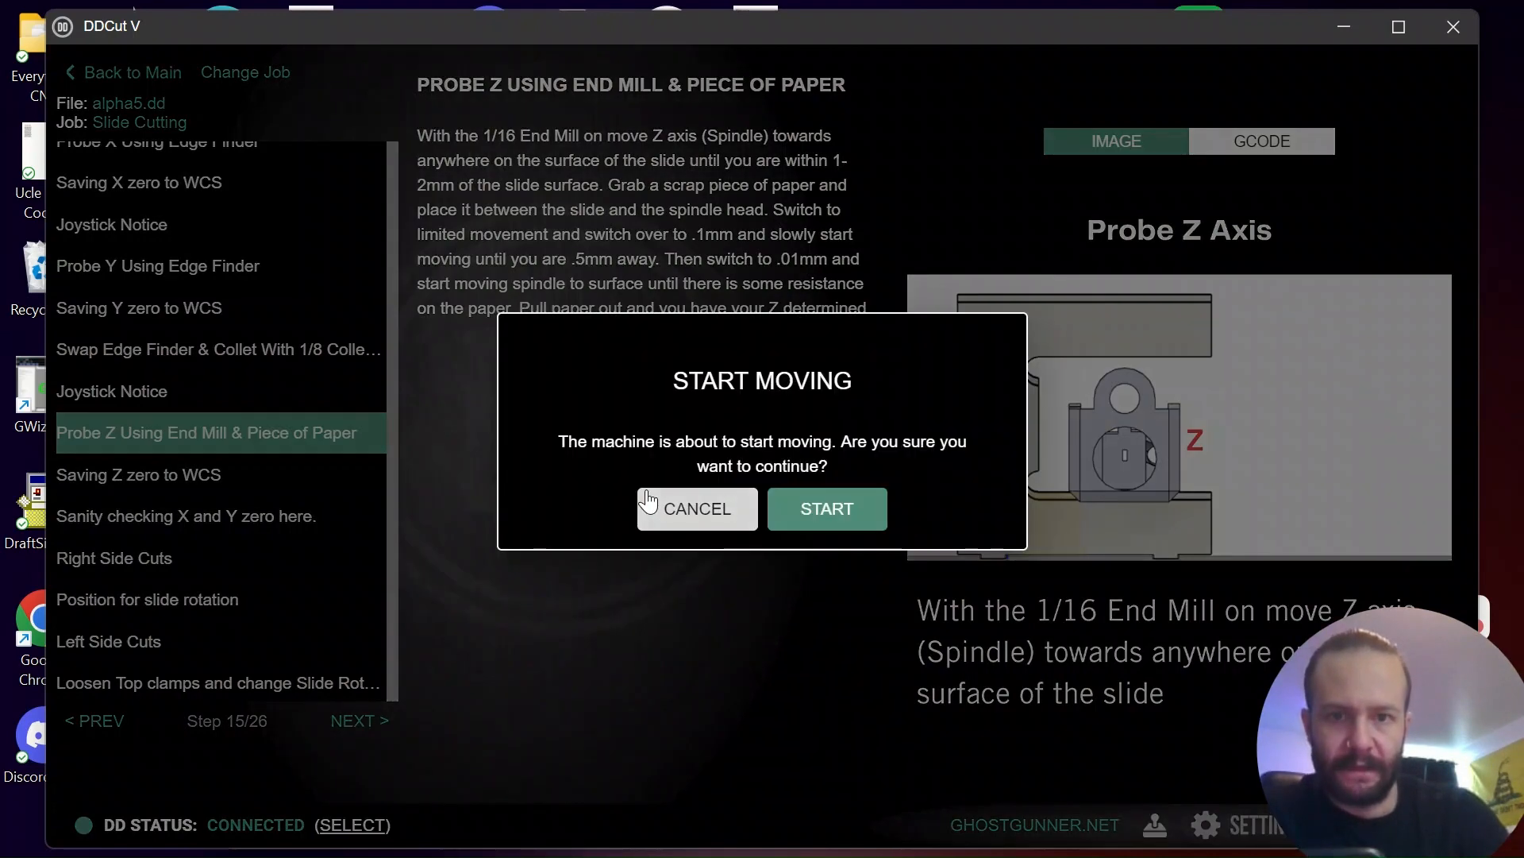
click(835, 524)
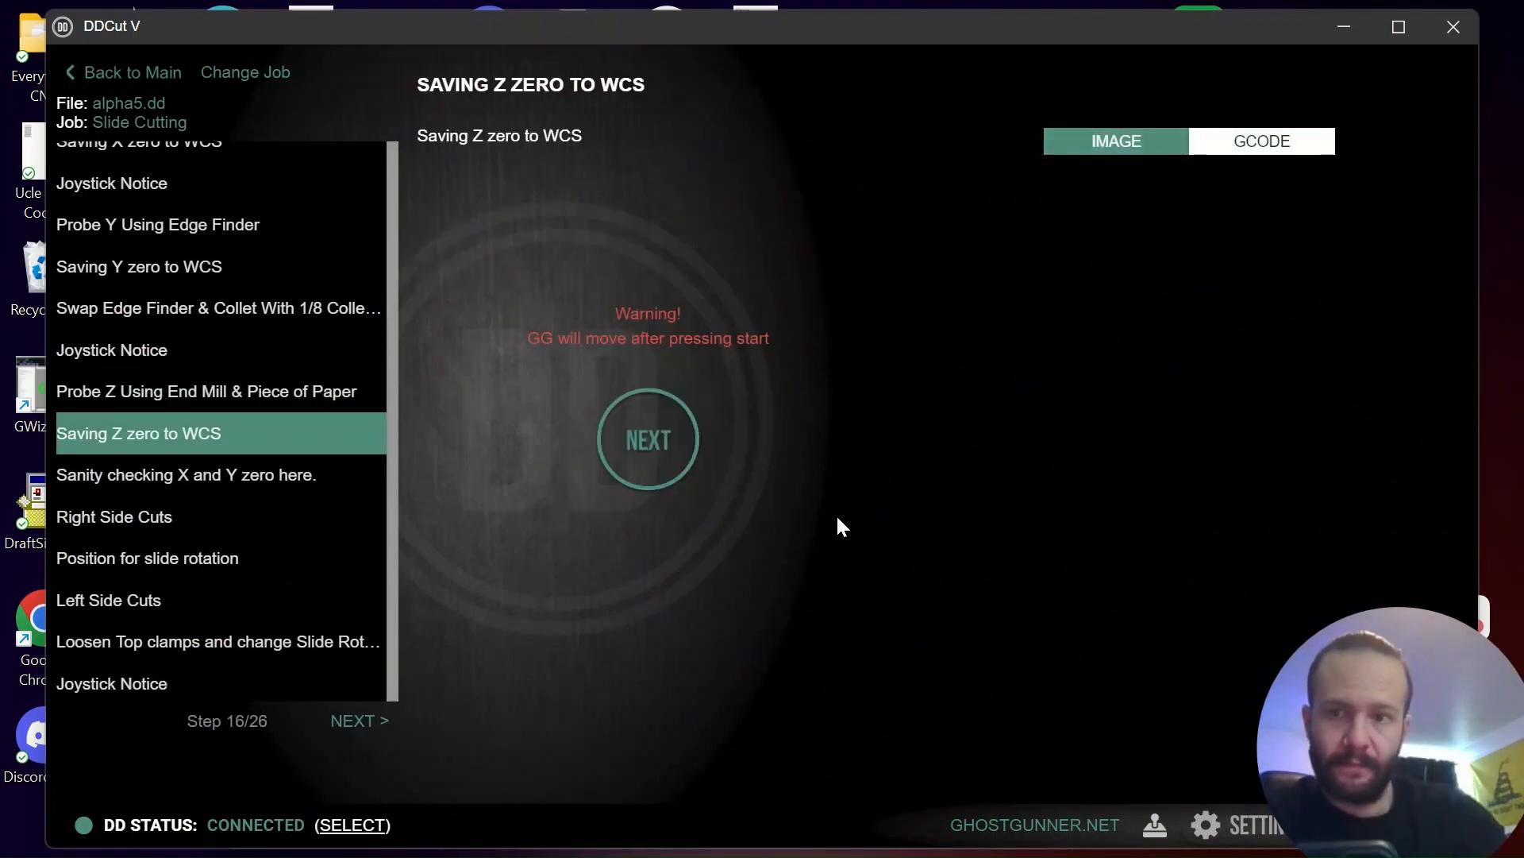
click(1156, 827)
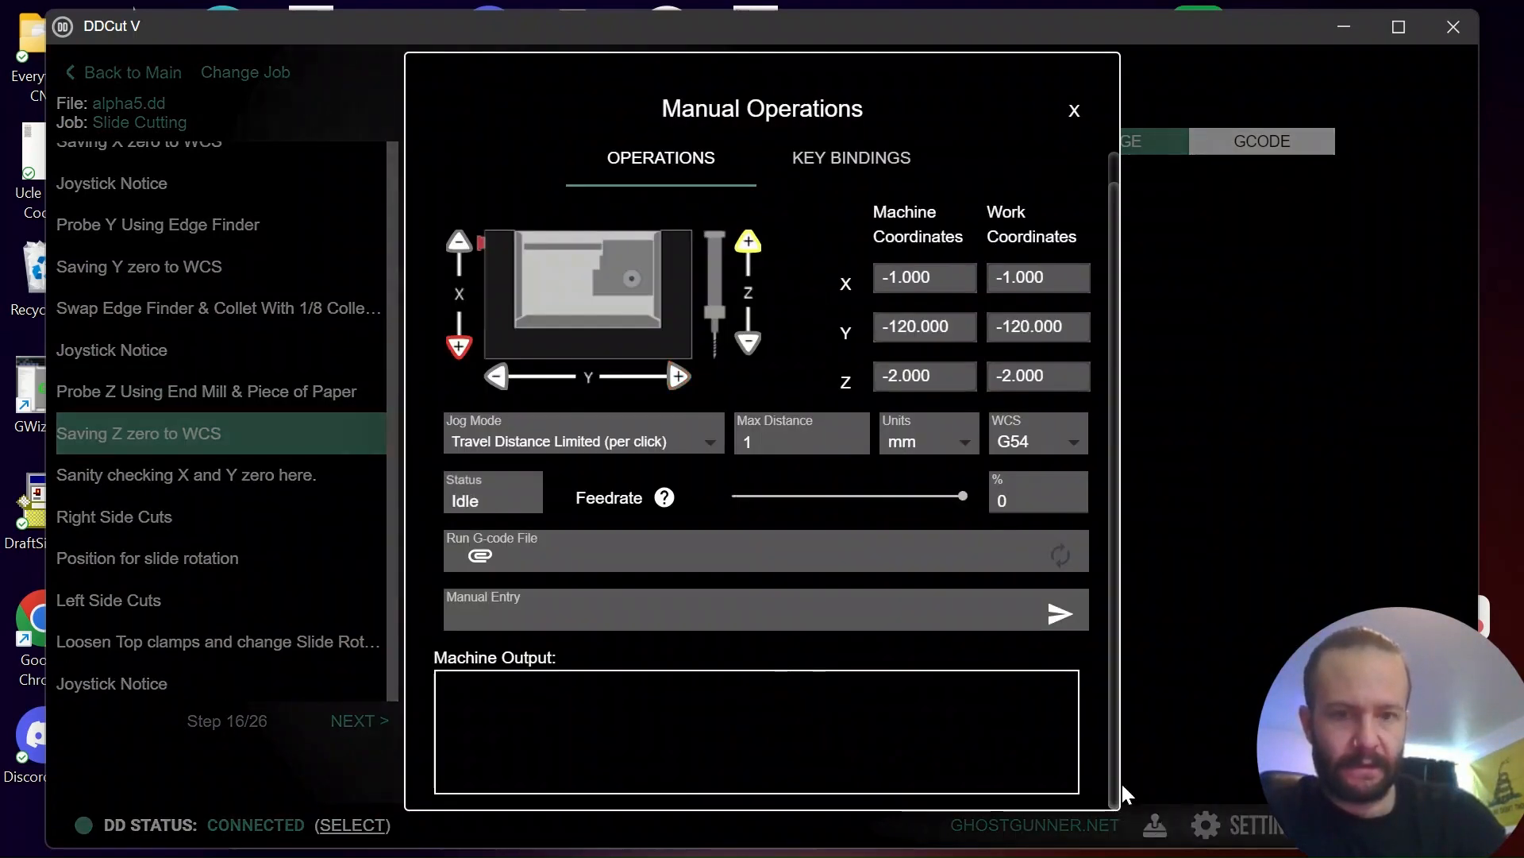
click(562, 442)
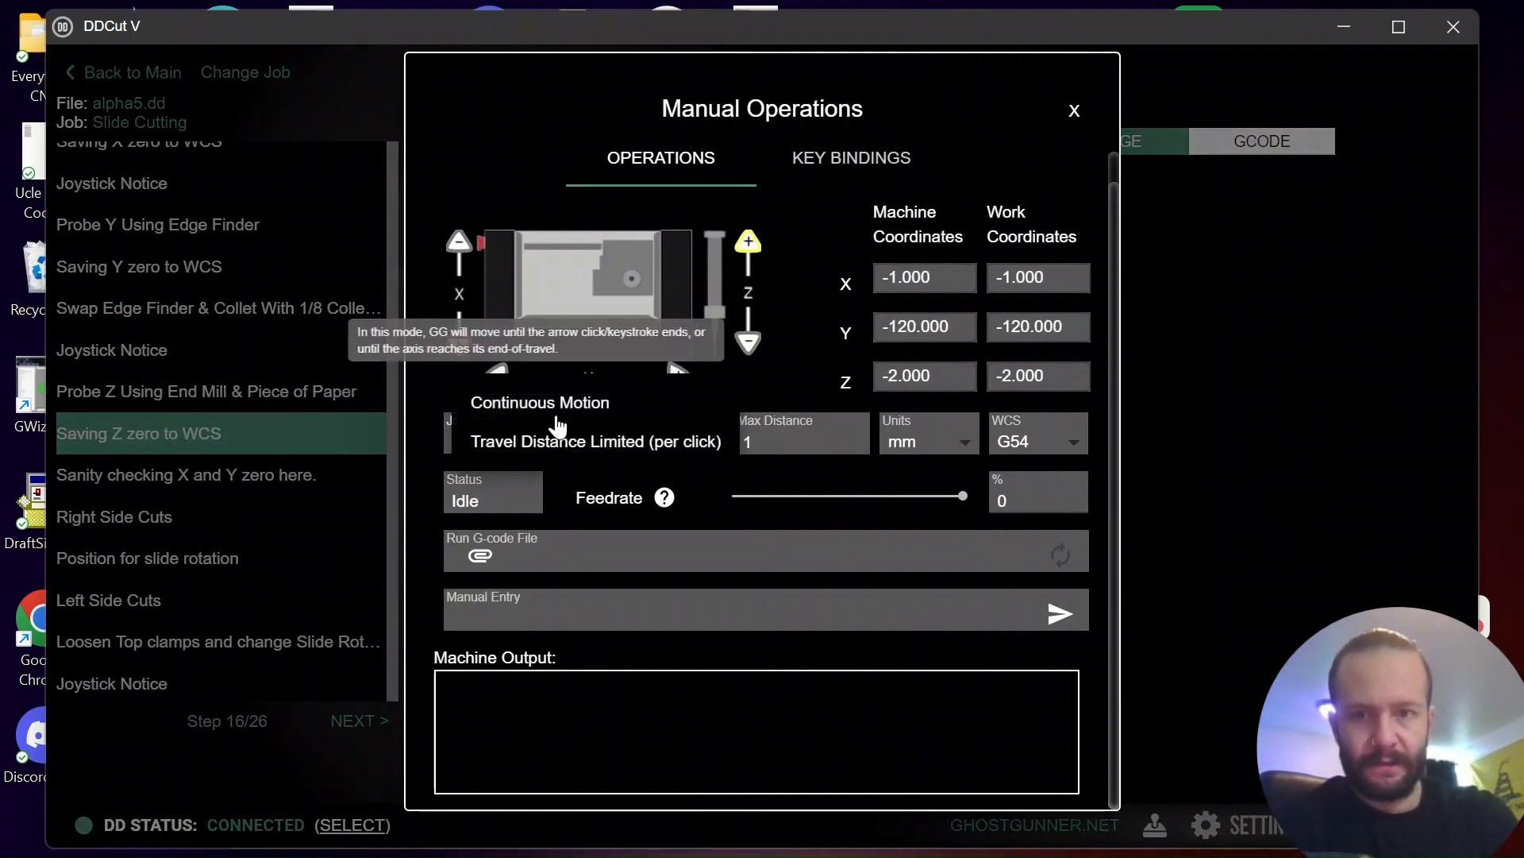
click(555, 411)
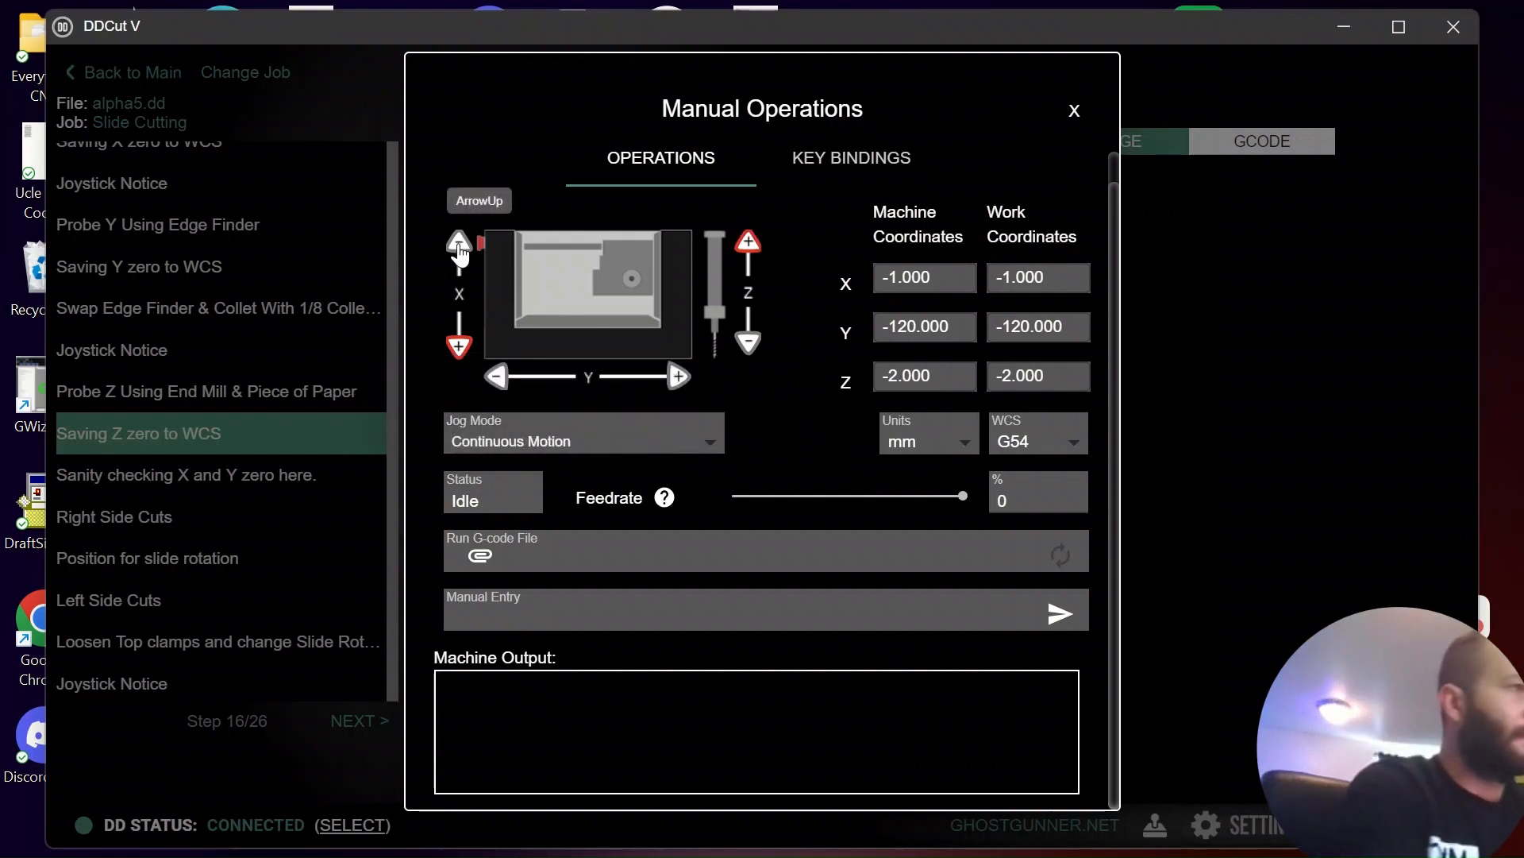
click(461, 252)
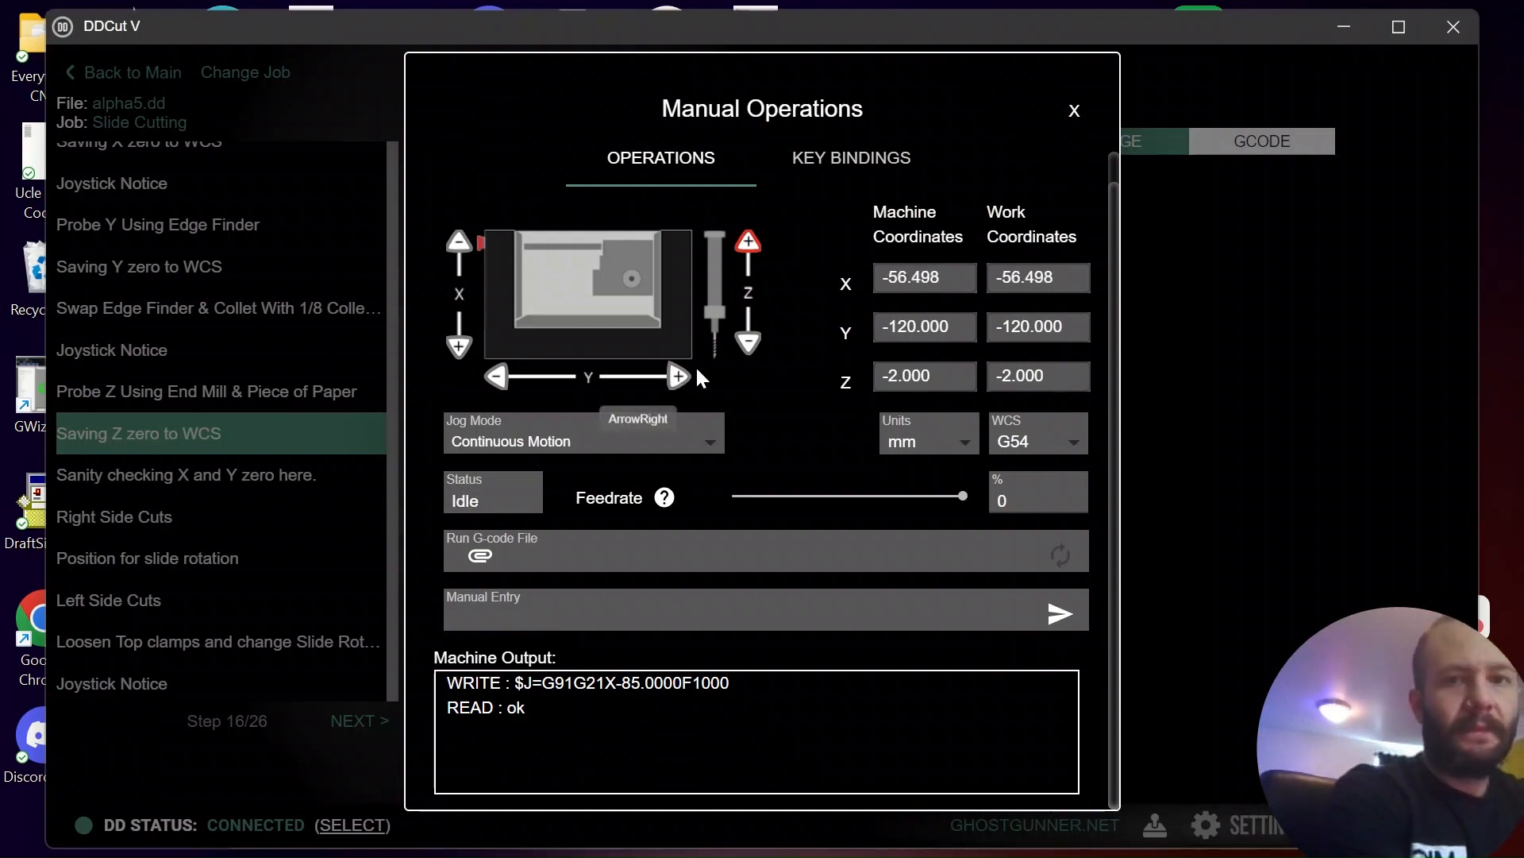
Lower the Z axis towards the slide surface in Continuous Motion mode to about -40.5 mm.
click(747, 343)
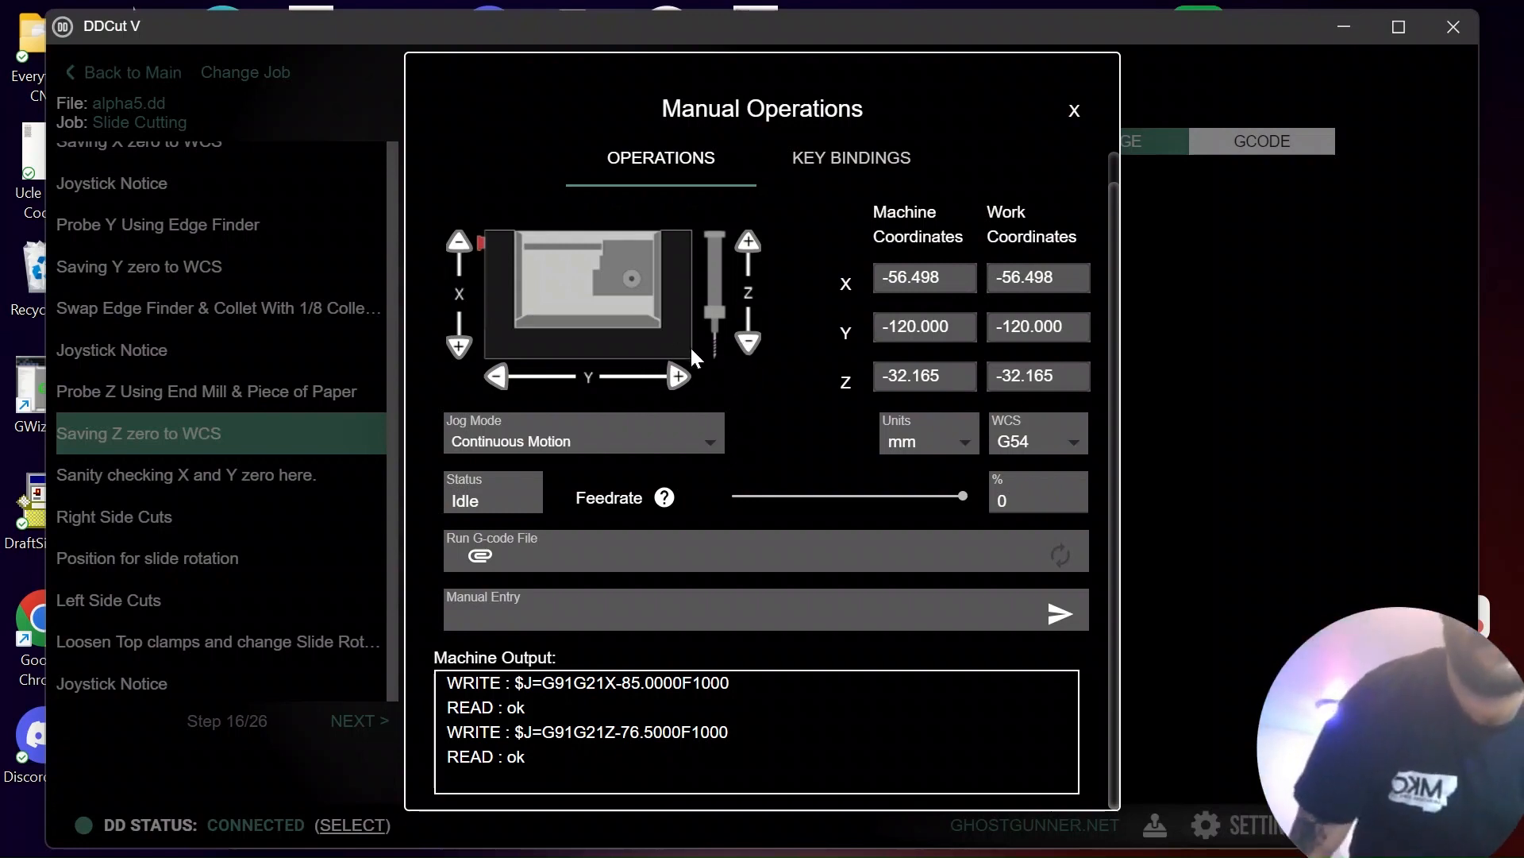
click(748, 342)
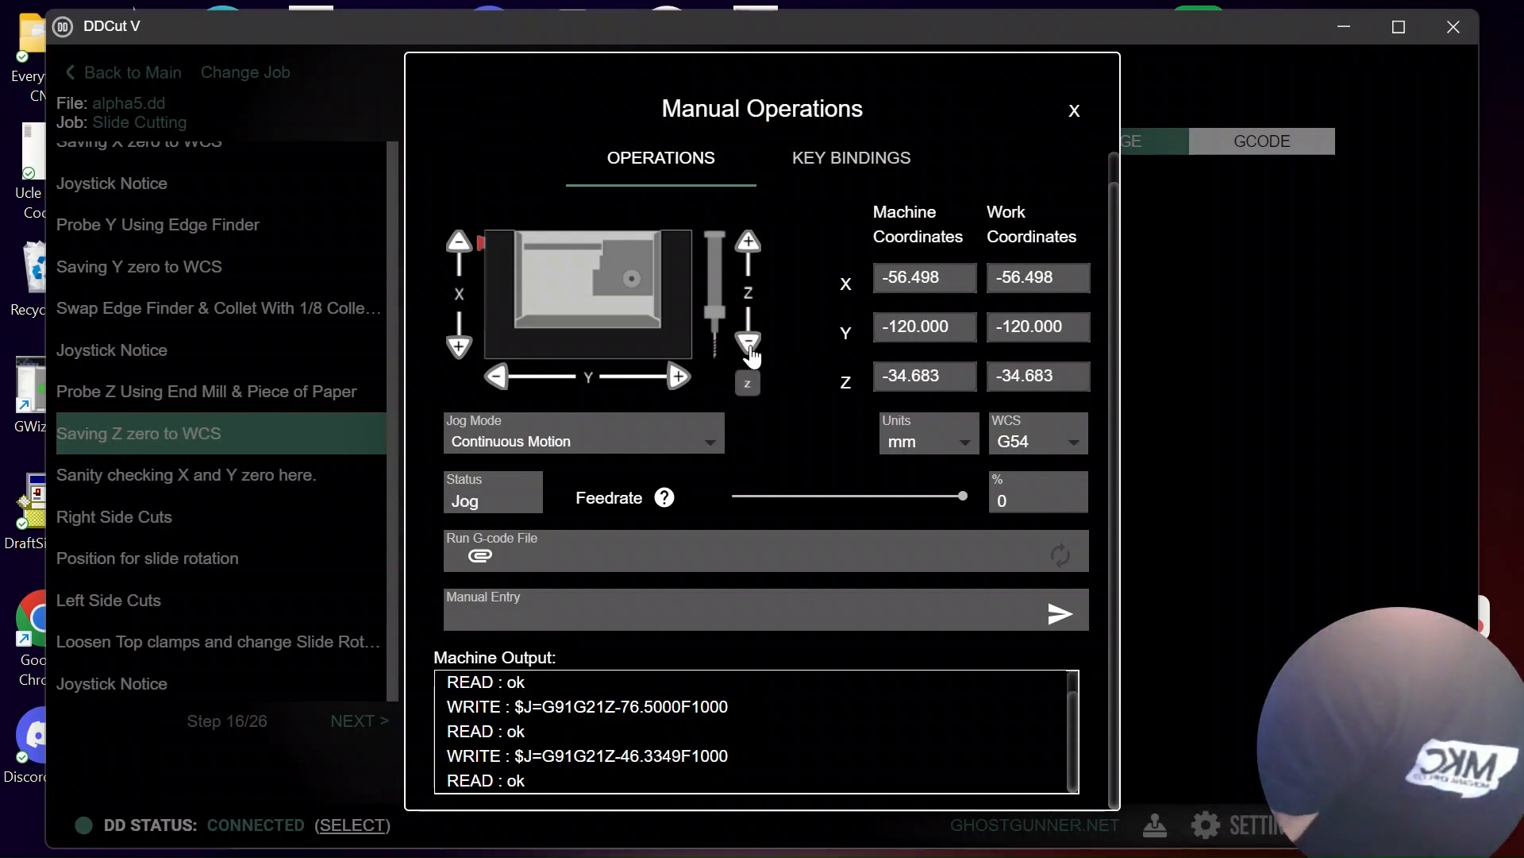
click(749, 349)
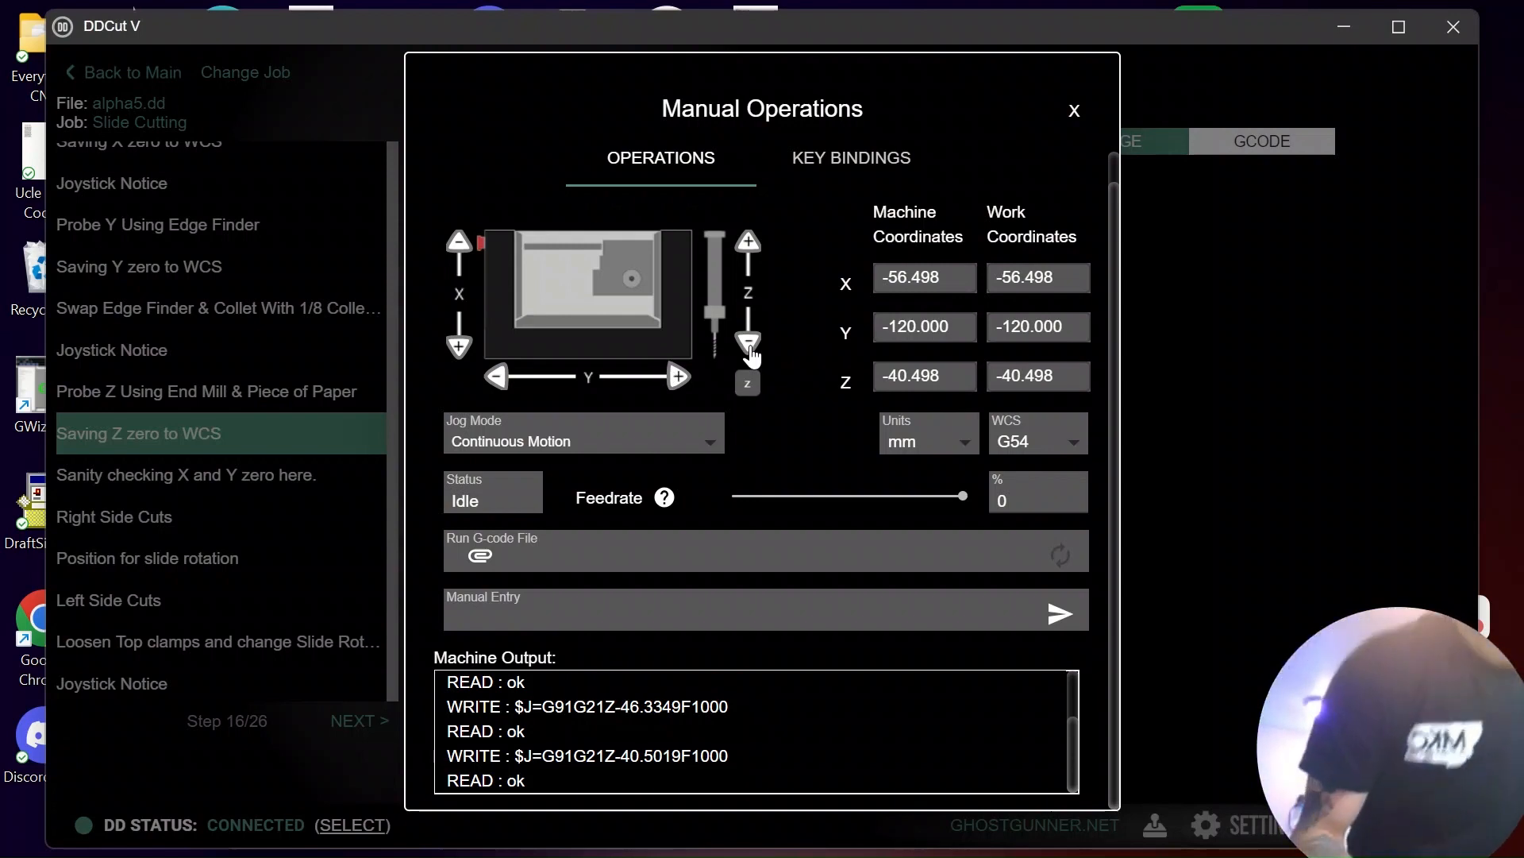
Switch to Travel Distance Limited (per click) with a .1 mm maximum distance and lower the Z axis to about -42 mm.
click(609, 438)
click(575, 486)
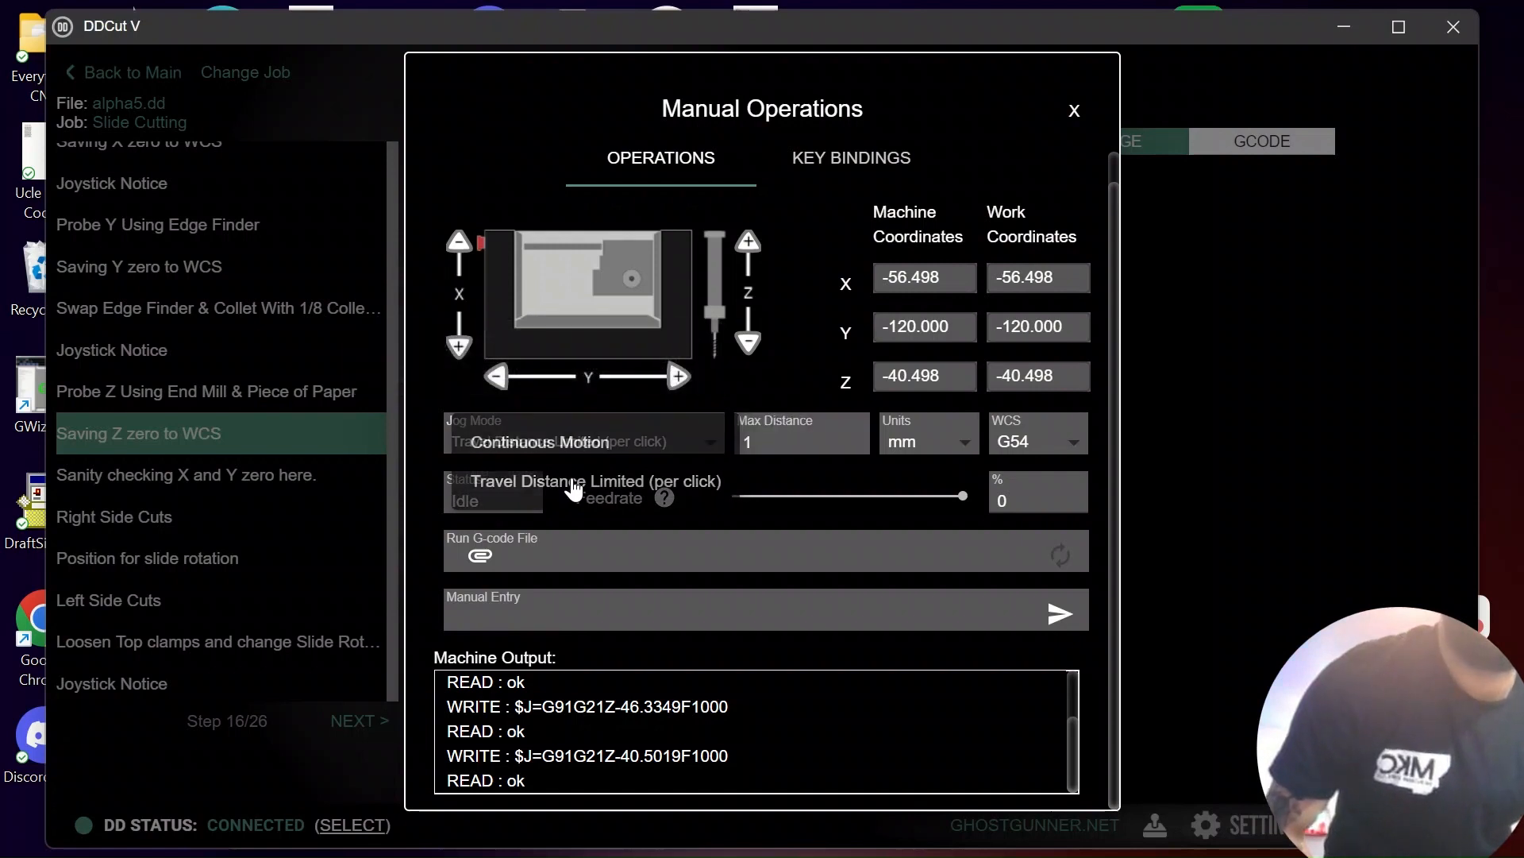
click(745, 441)
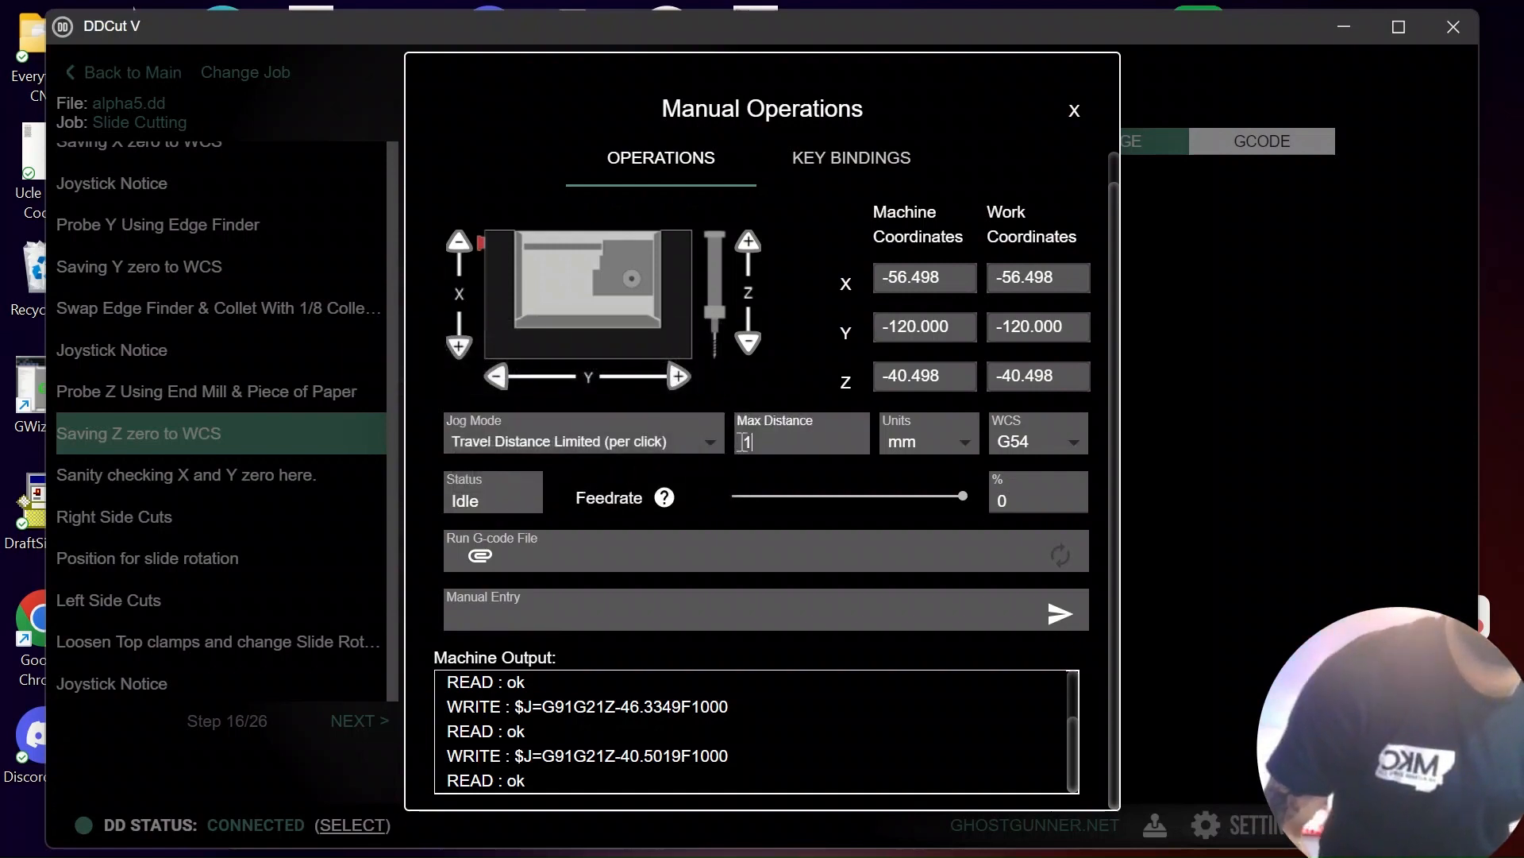
text(.)
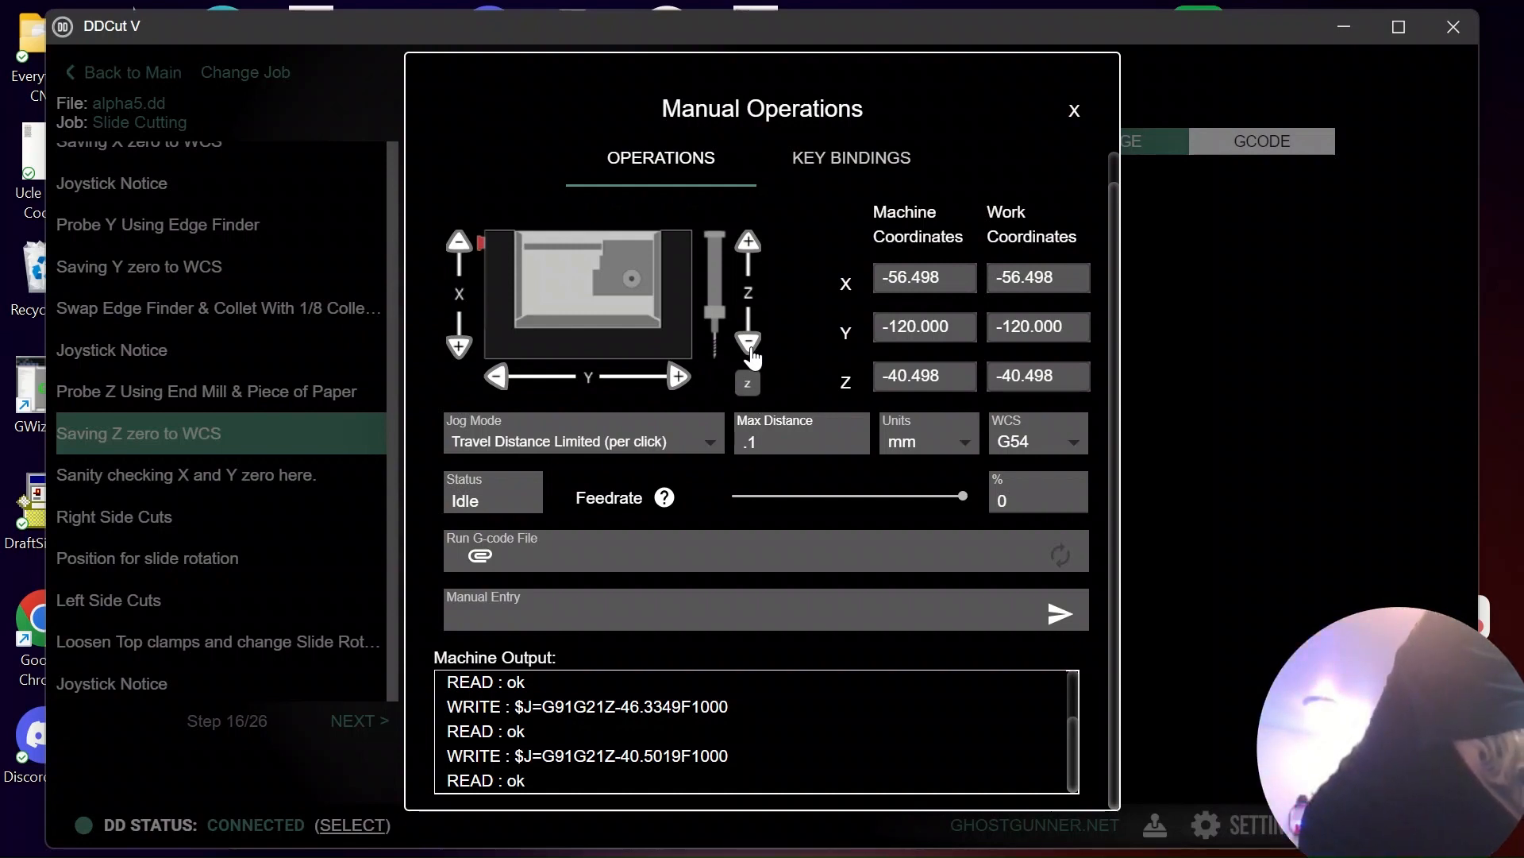
click(749, 343)
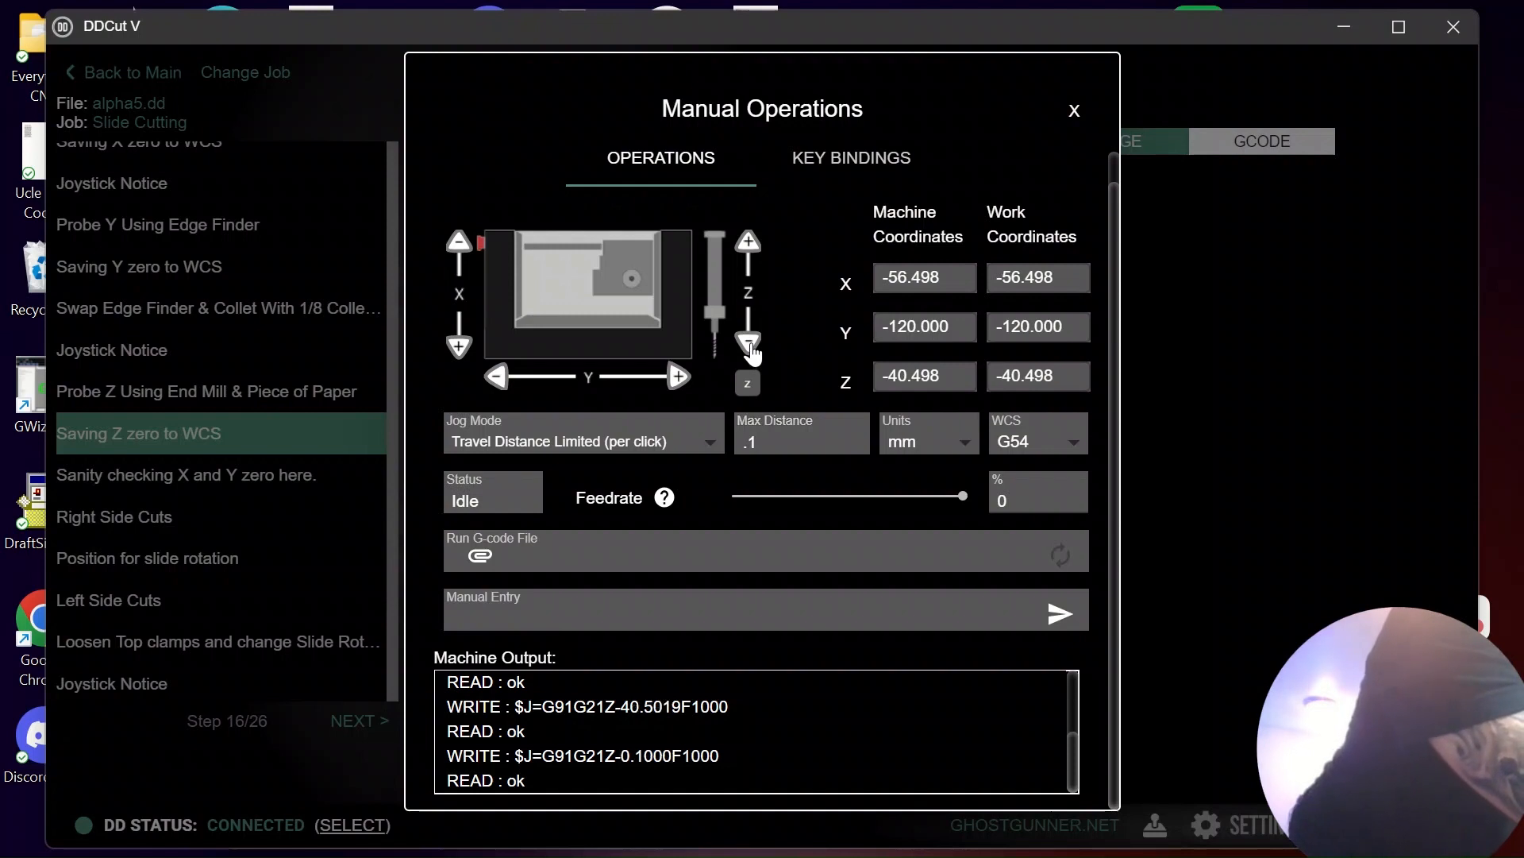
click(749, 343)
click(749, 343)
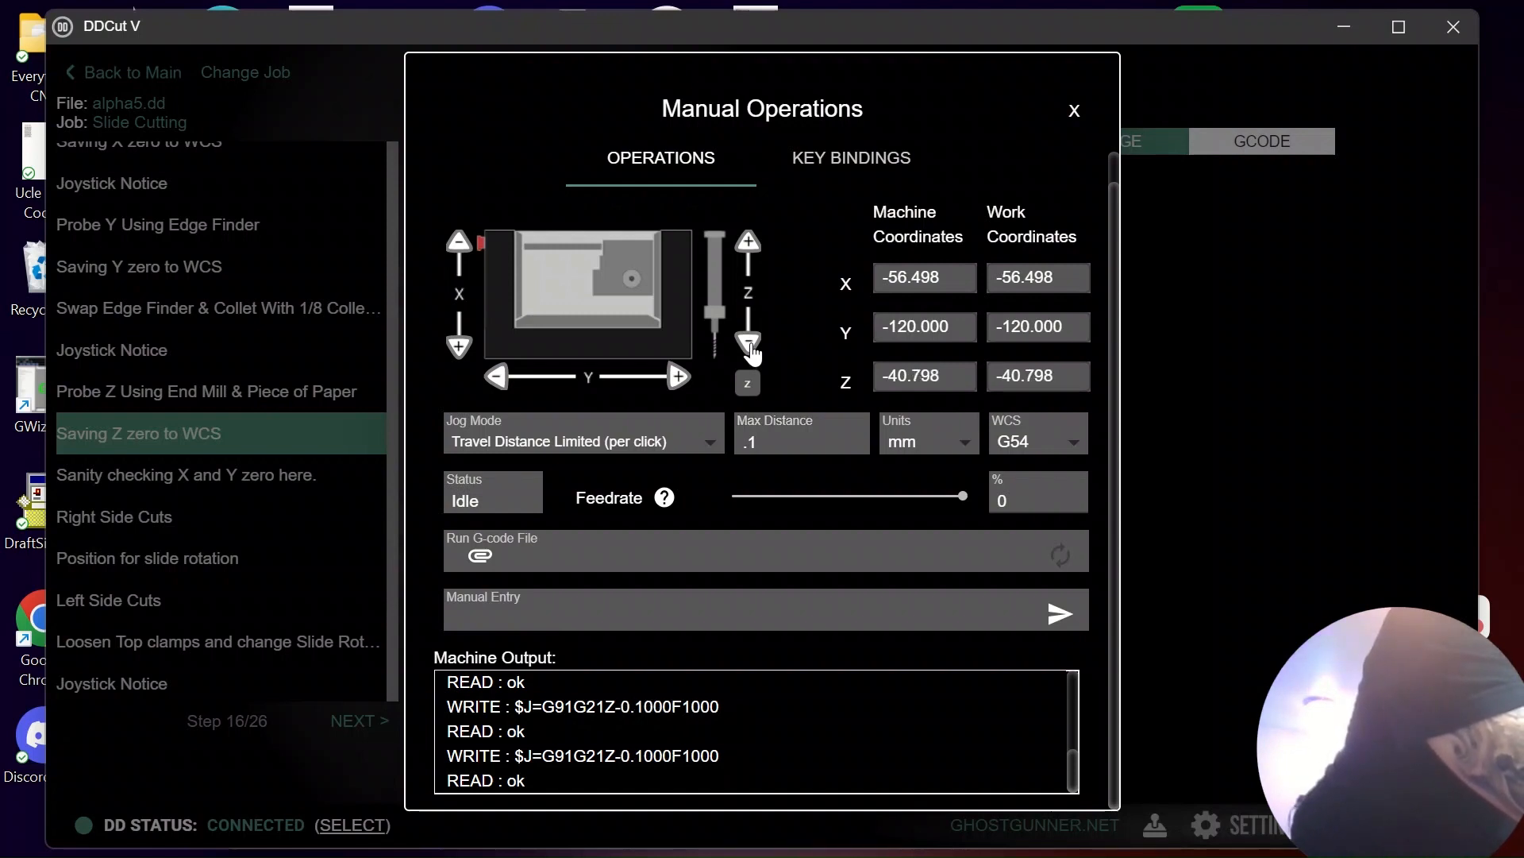
click(748, 343)
click(749, 343)
click(748, 343)
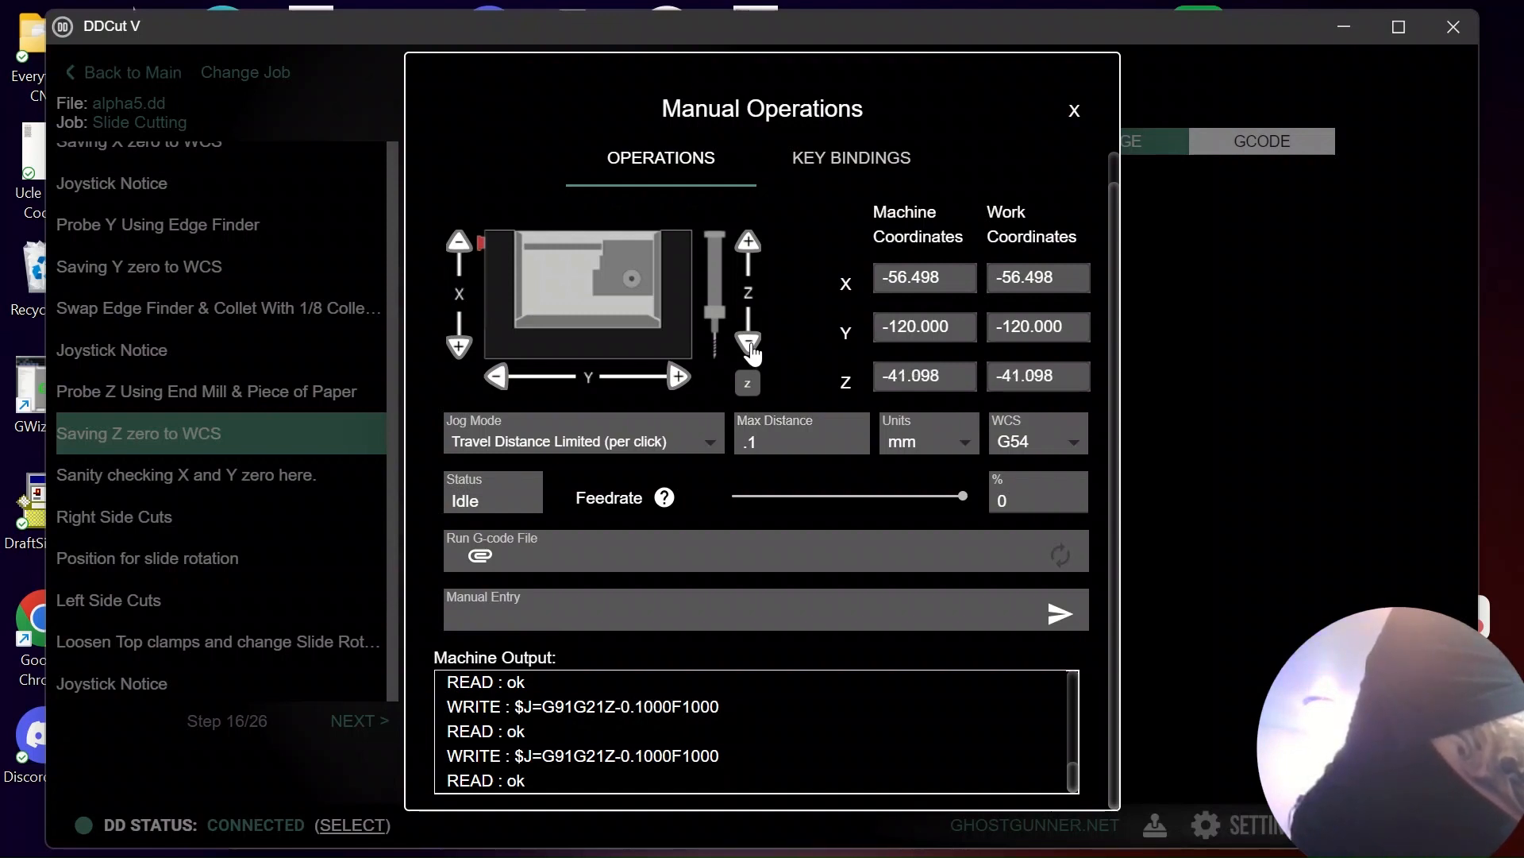
click(748, 343)
click(749, 343)
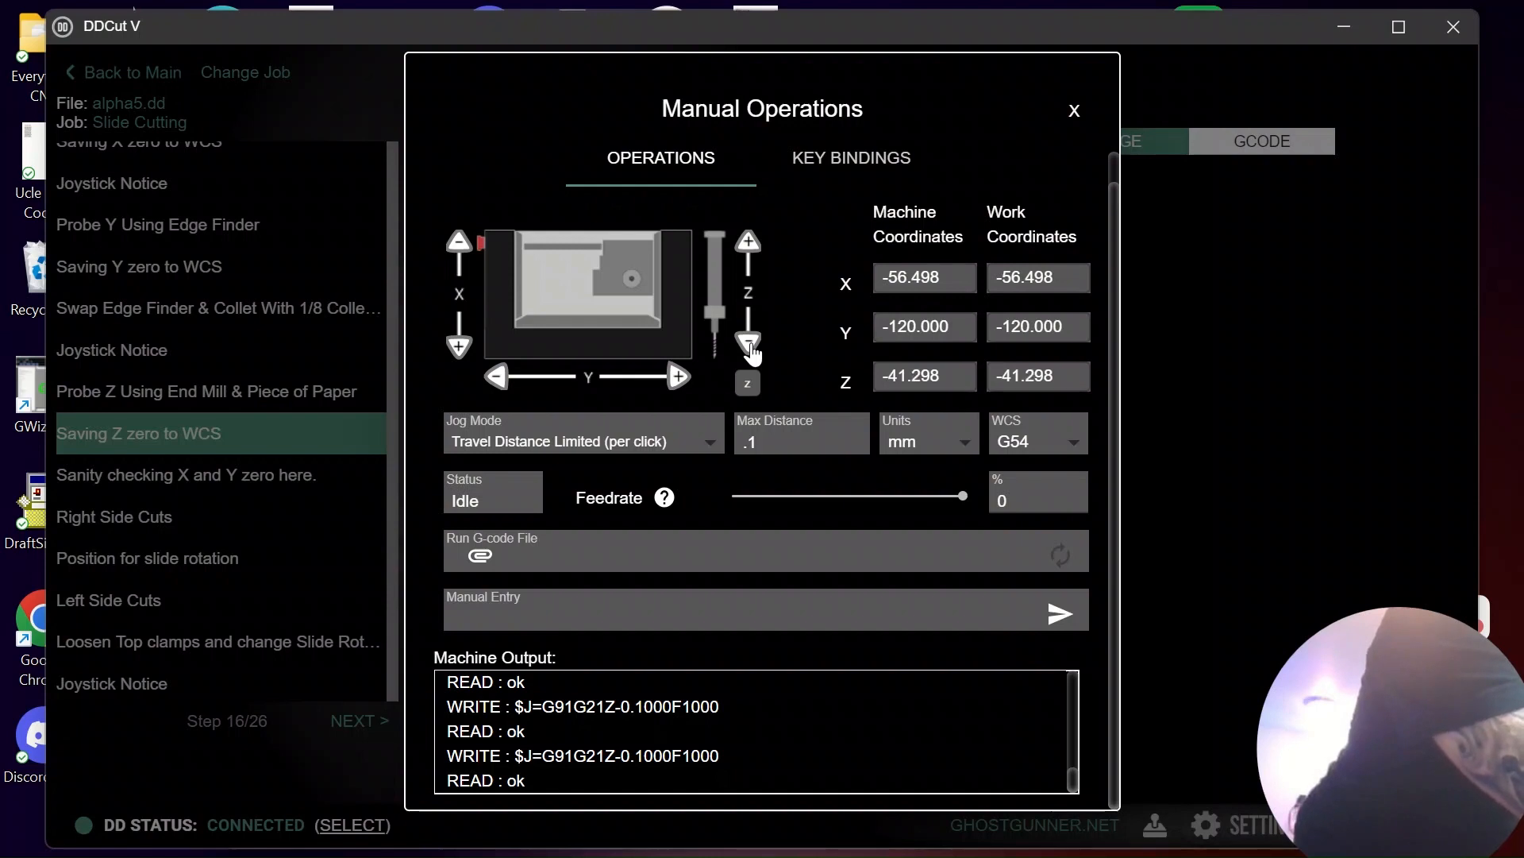
click(748, 343)
click(749, 343)
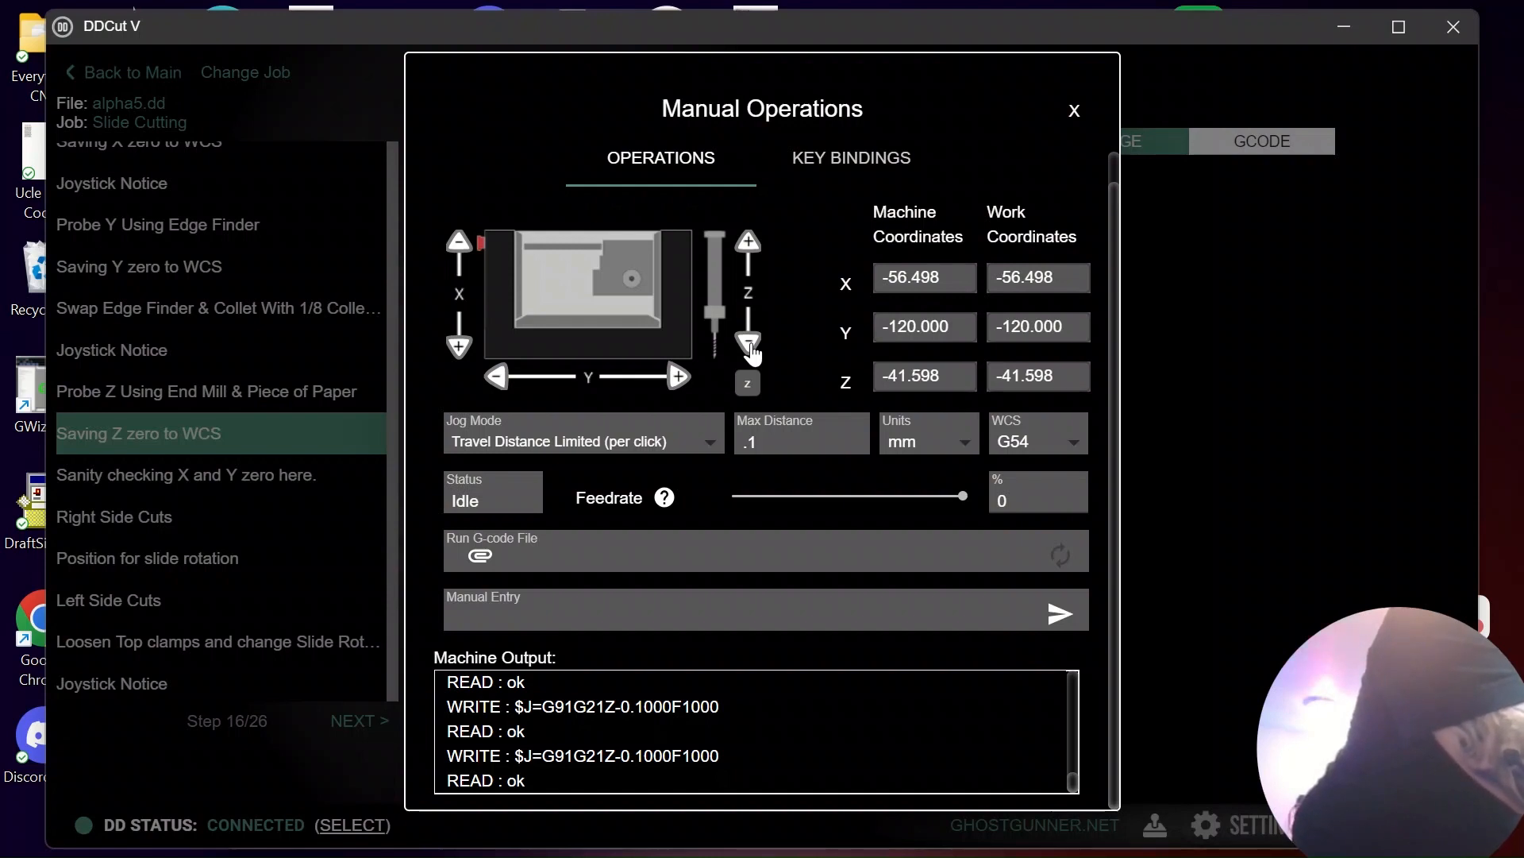
click(750, 346)
click(750, 347)
click(750, 347)
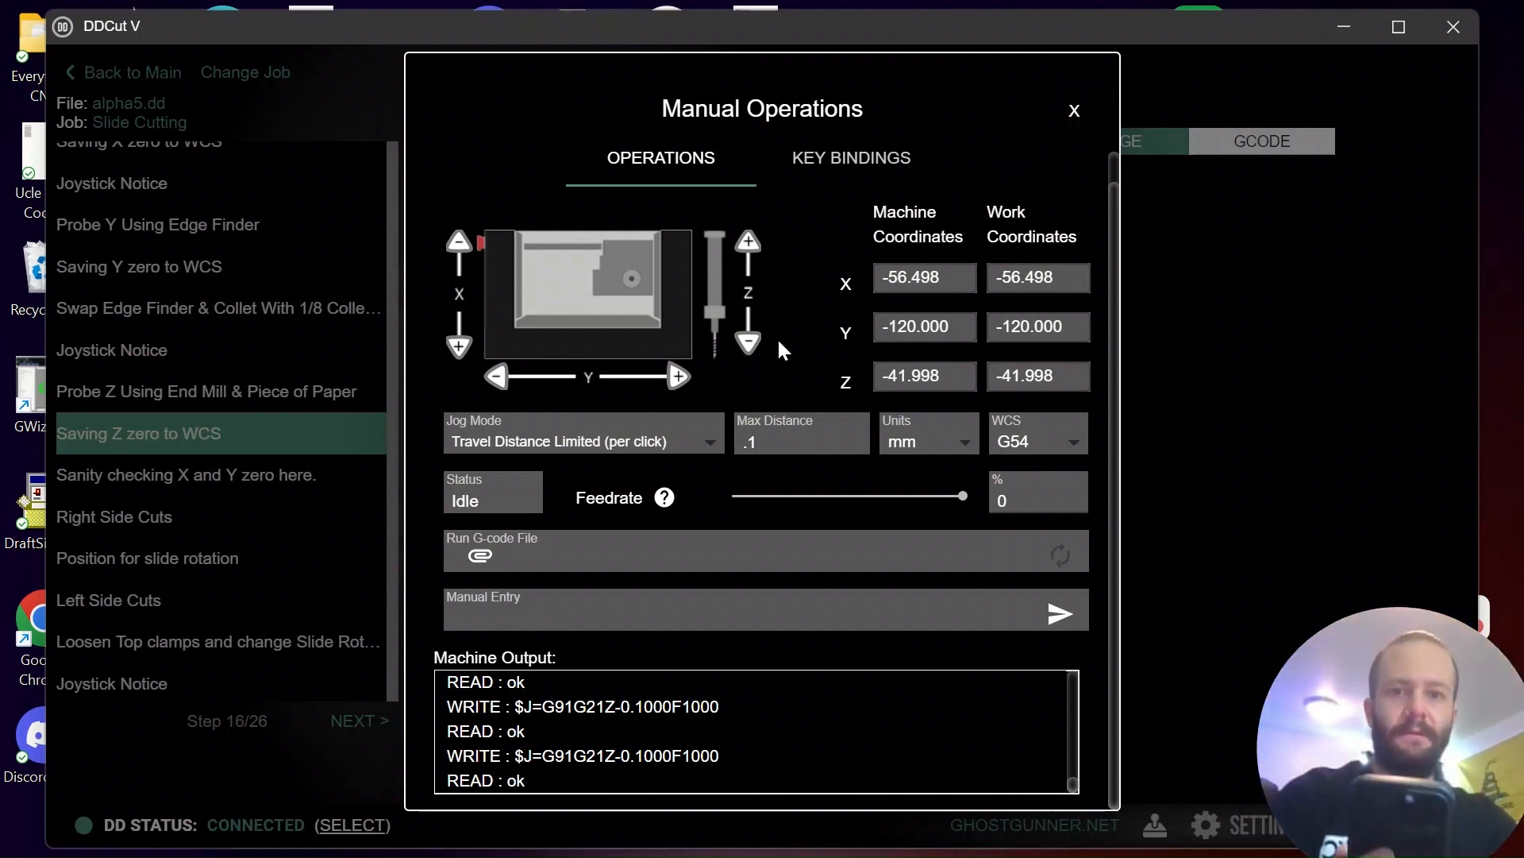
Close the manual operations and run the Saving Z zero to WCS step.
click(1076, 112)
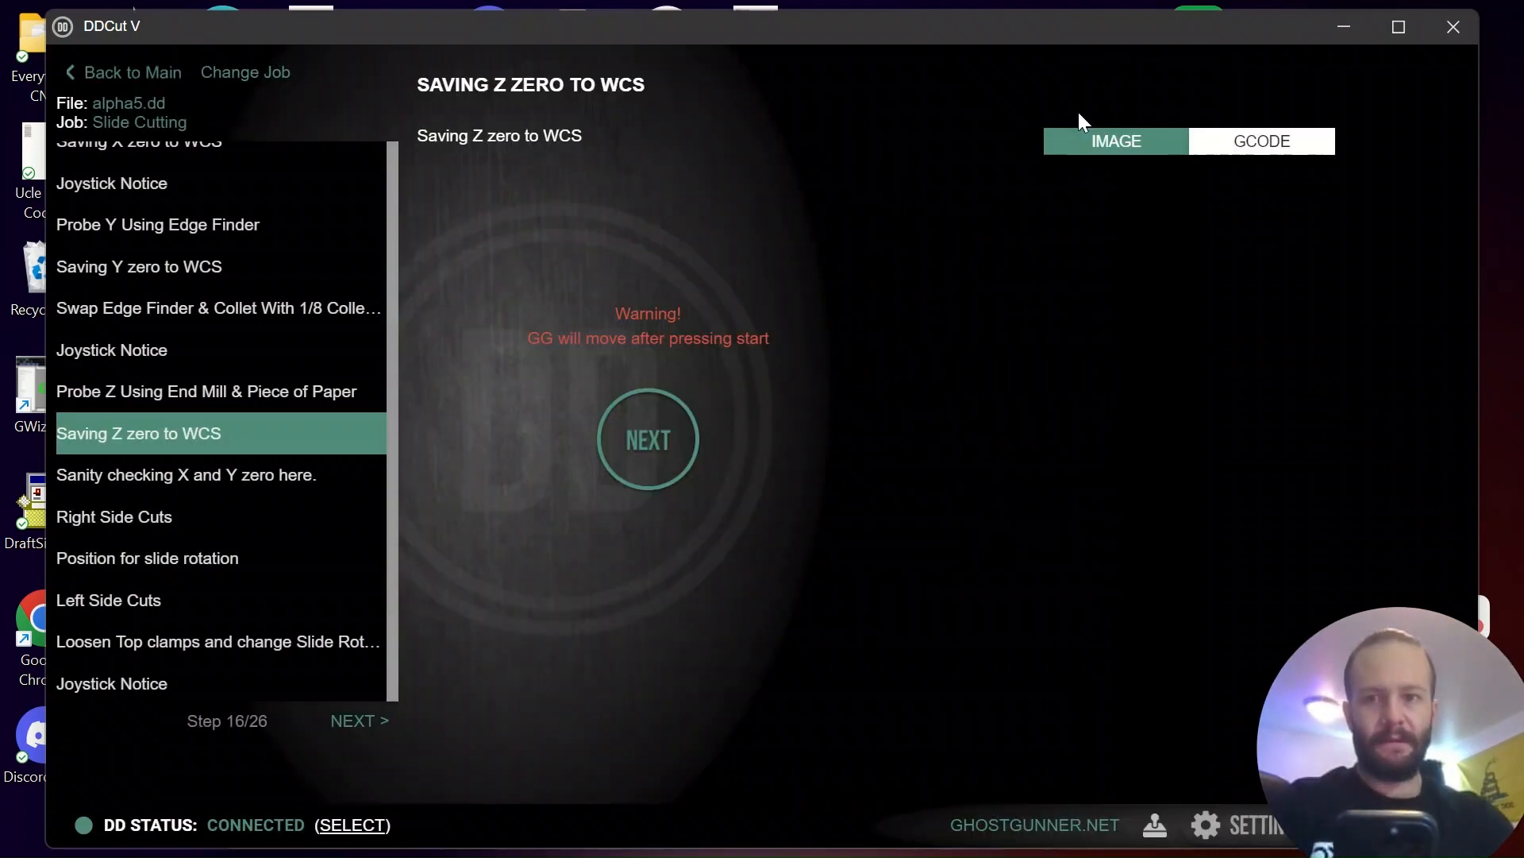
click(648, 444)
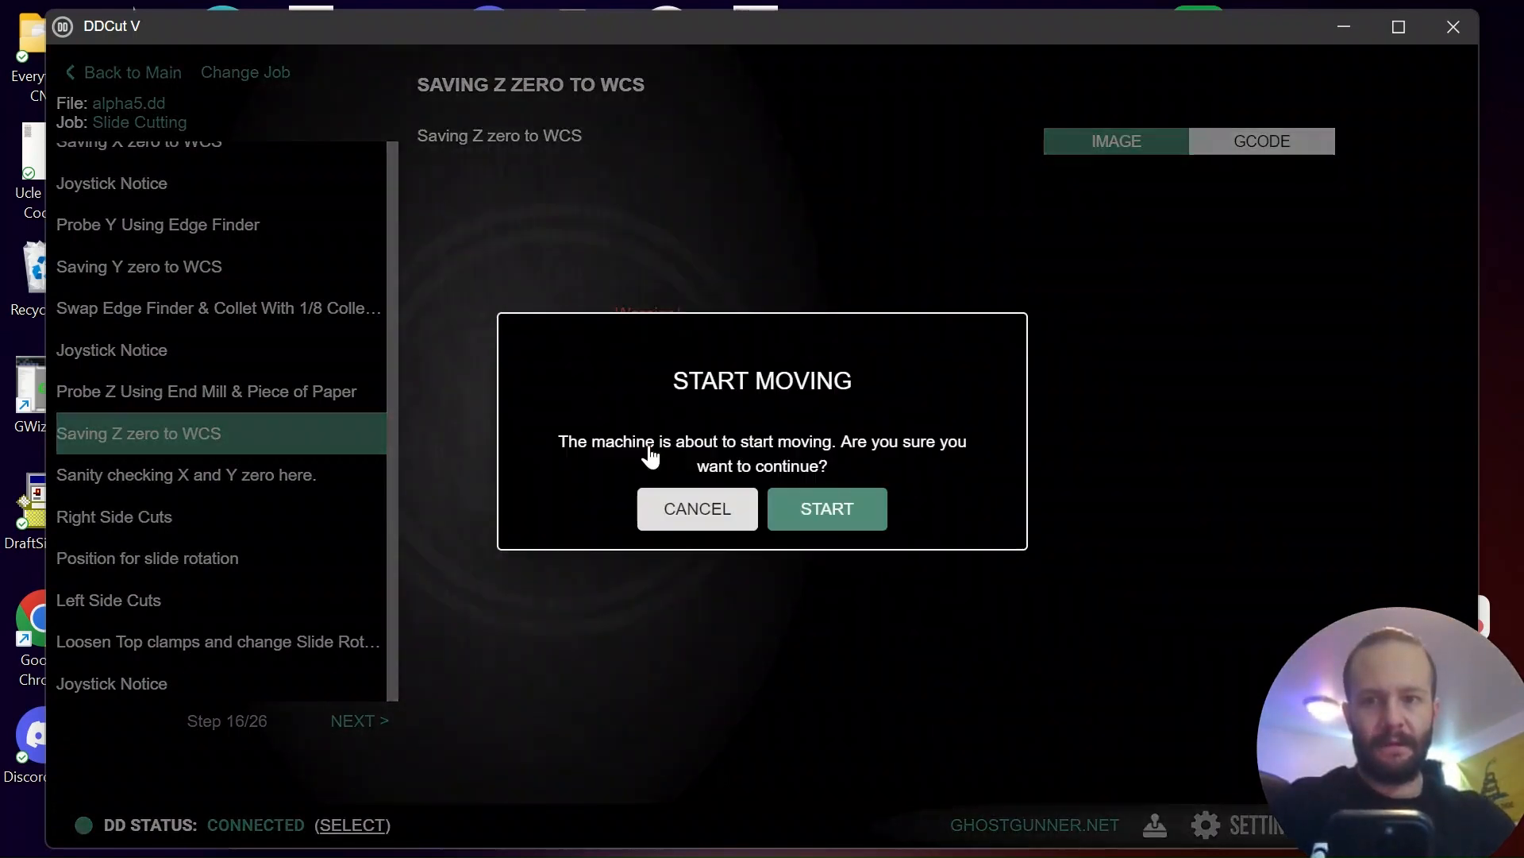
click(829, 508)
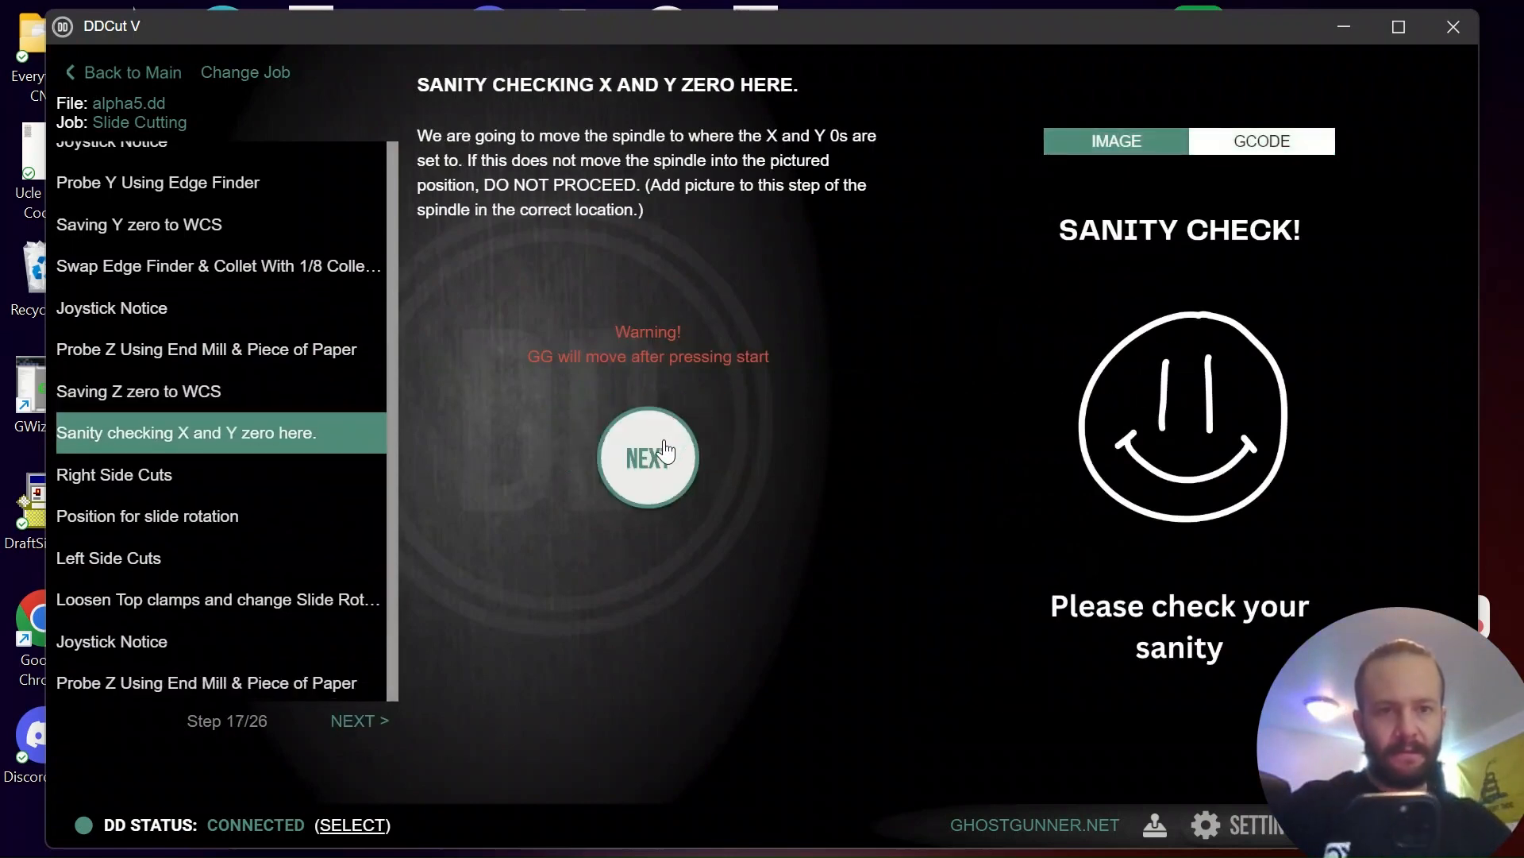
Run the sanity check of the X and Y zero, and start the Right Side Cuts.
click(673, 434)
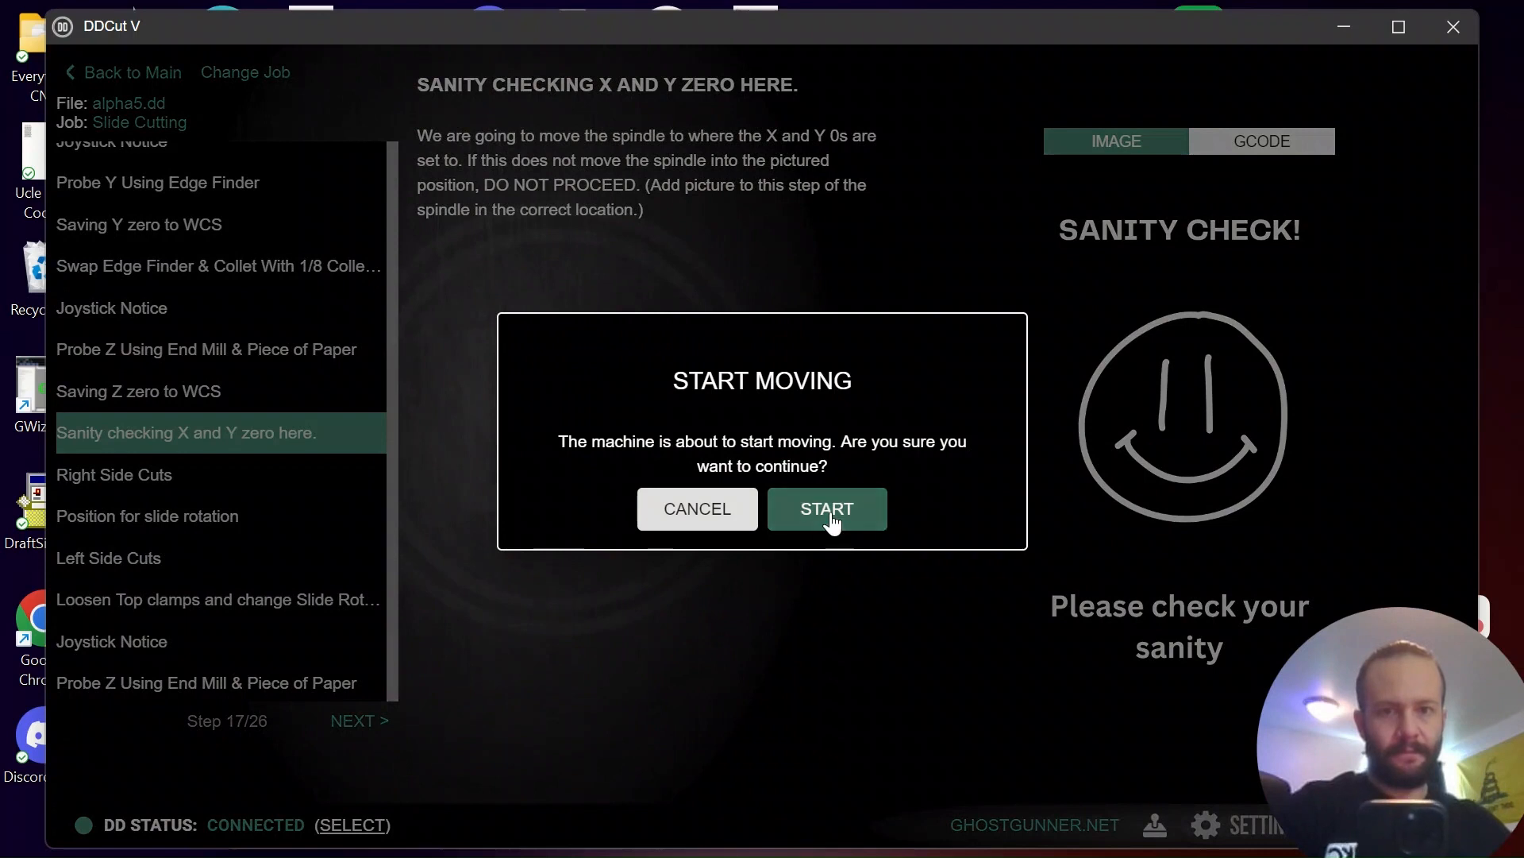
click(829, 514)
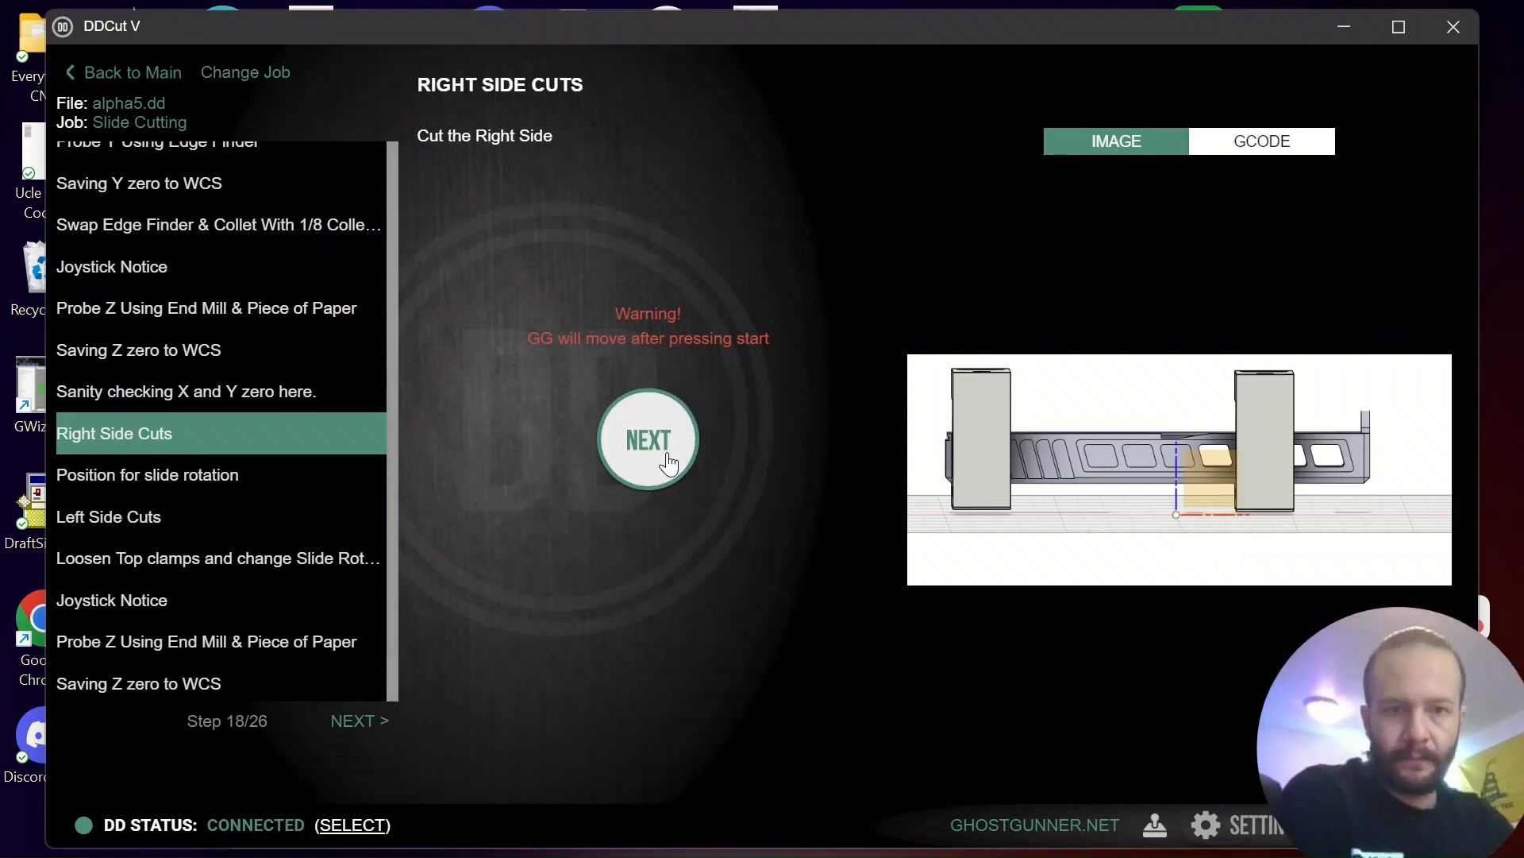
click(668, 454)
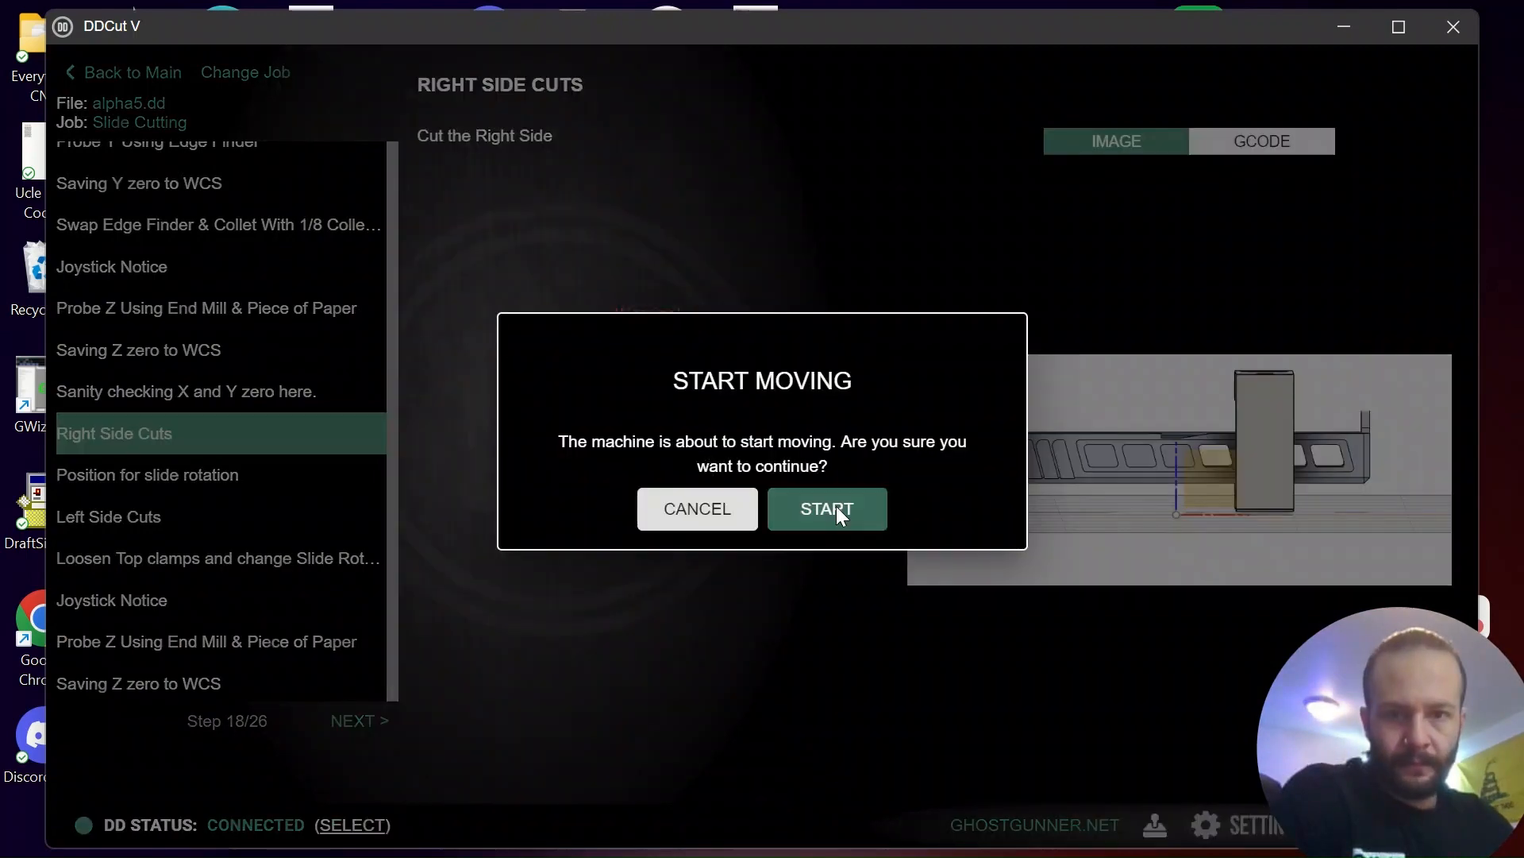
click(838, 515)
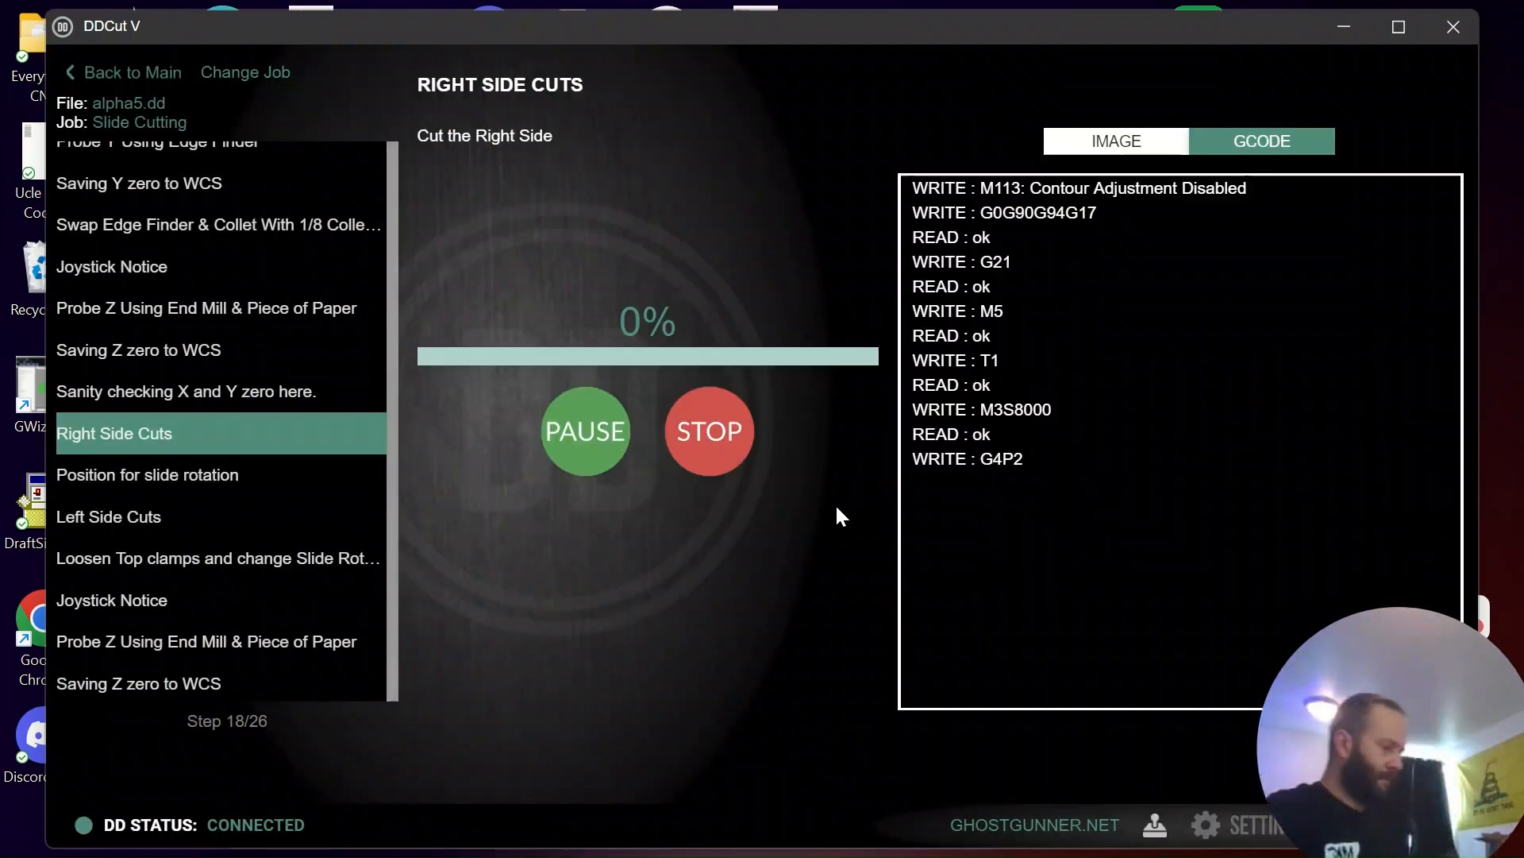